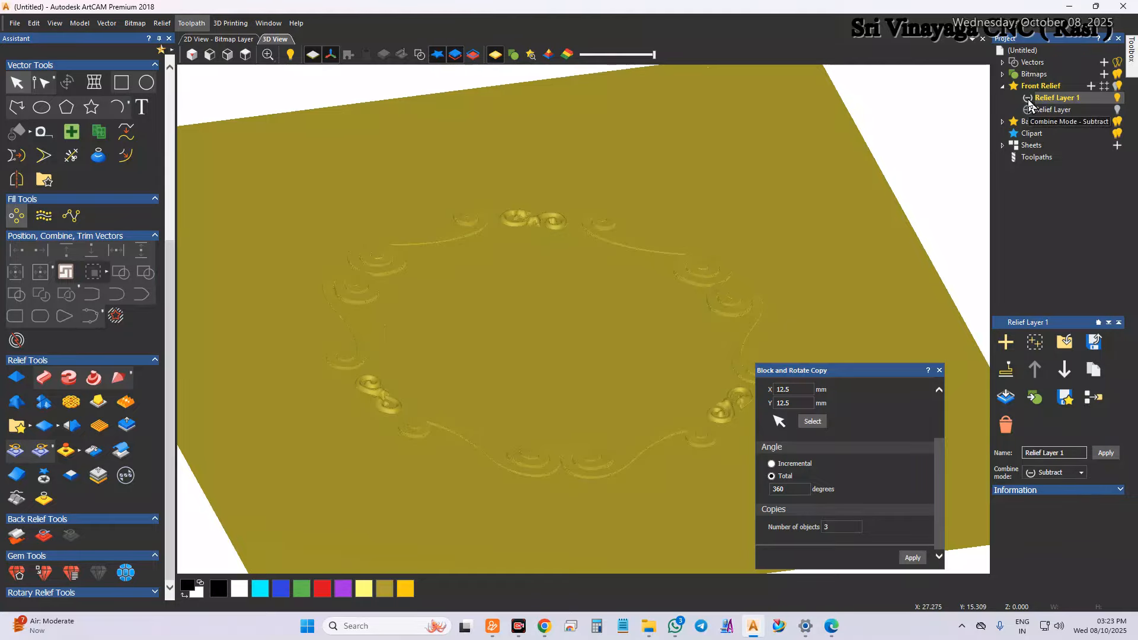
- Make the base relief layer visible and close the Block and Rotate Copy dialog
click(1054, 109)
click(1117, 110)
drag(675, 248, 635, 215)
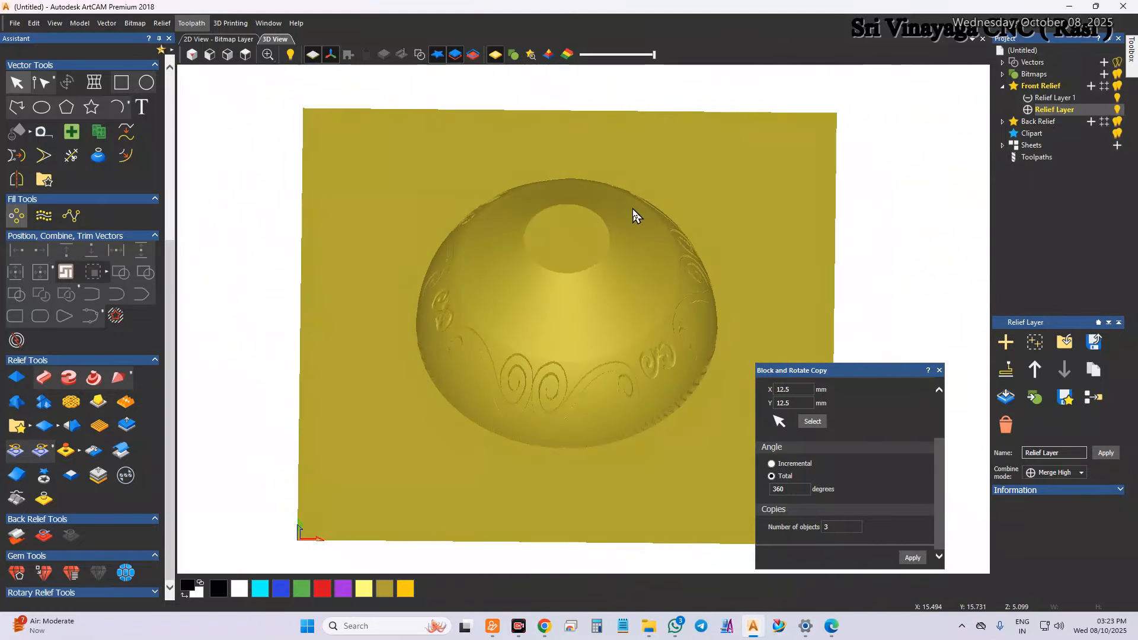
click(939, 369)
- Add a new front relief layer above Relief Layer 1
click(1071, 121)
click(1070, 109)
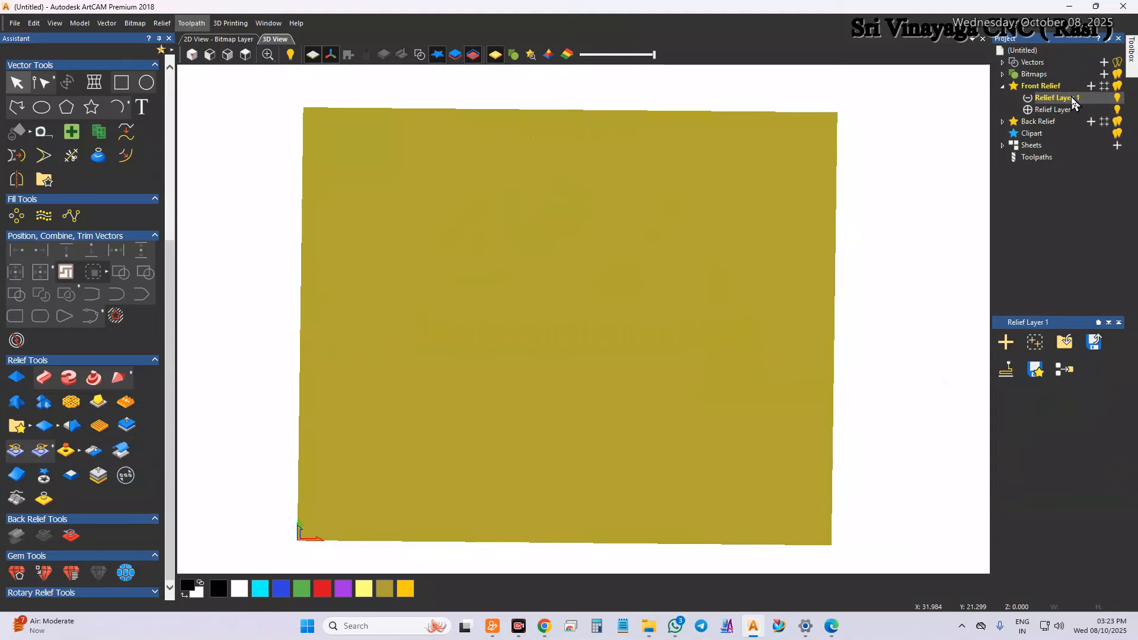
click(1091, 86)
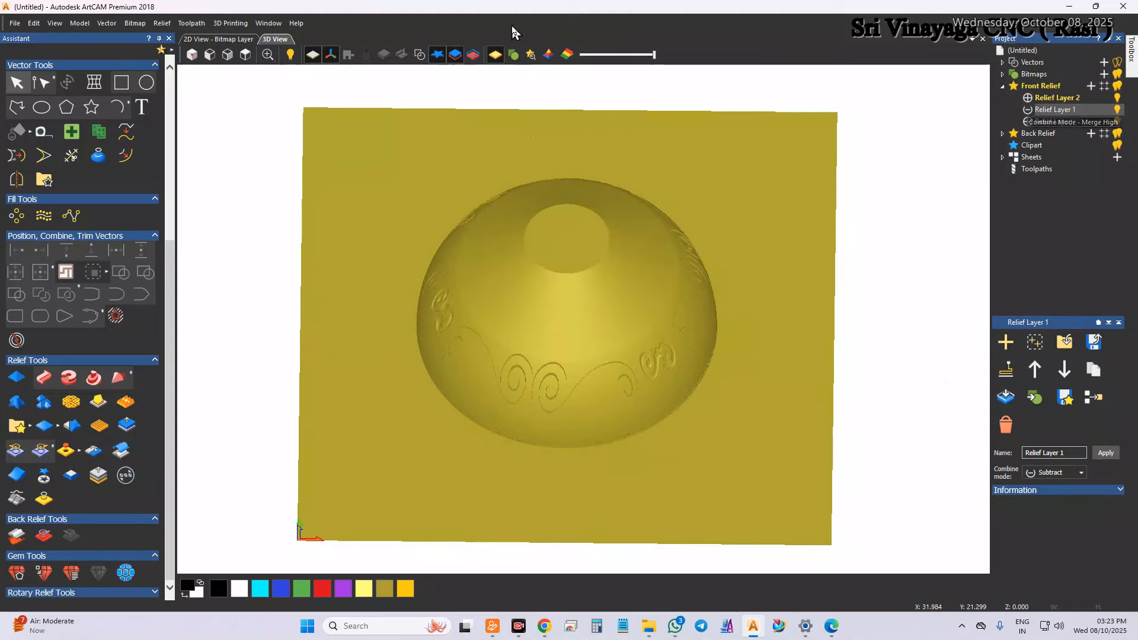
- View the spout vectors from above and examine the reference die photo in the browser
click(246, 55)
scroll(536, 478, up, 3)
click(536, 476)
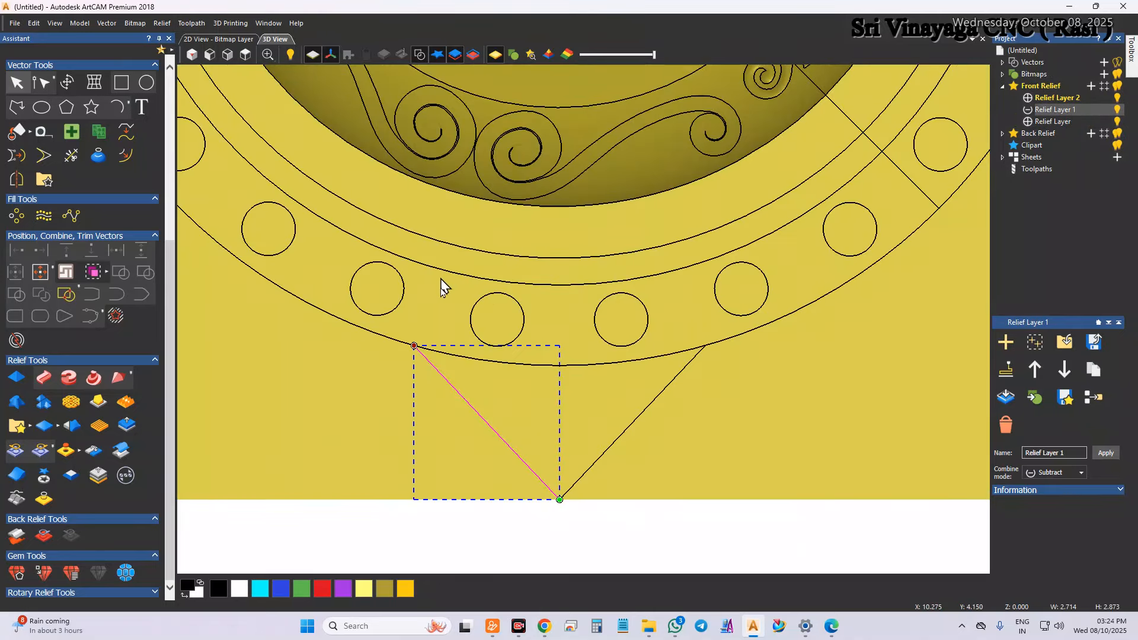
click(395, 345)
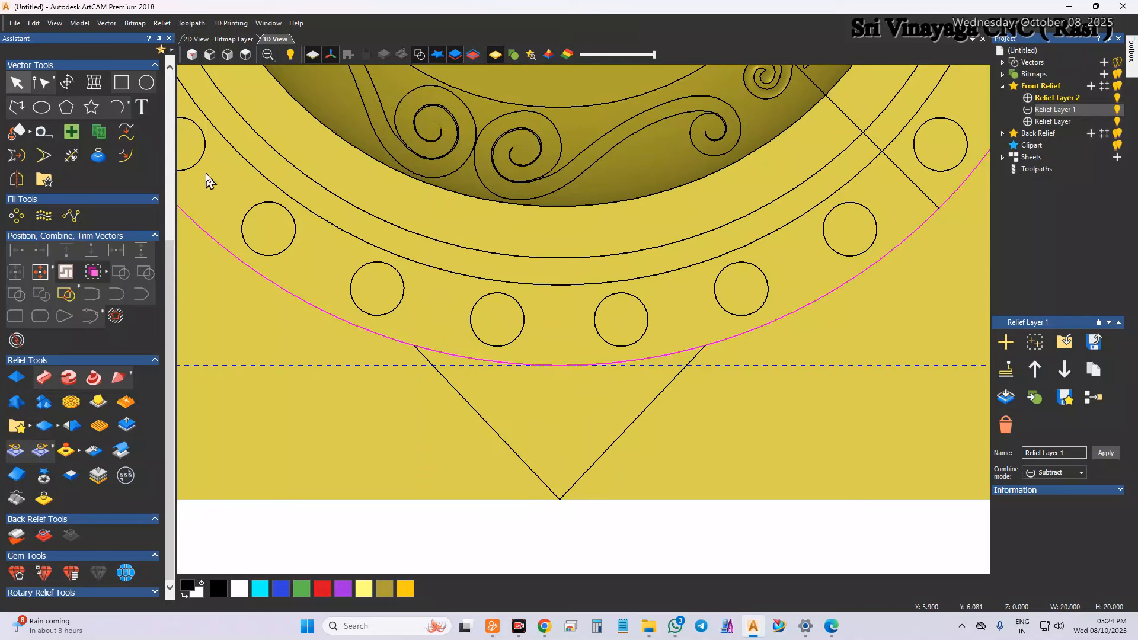
click(832, 627)
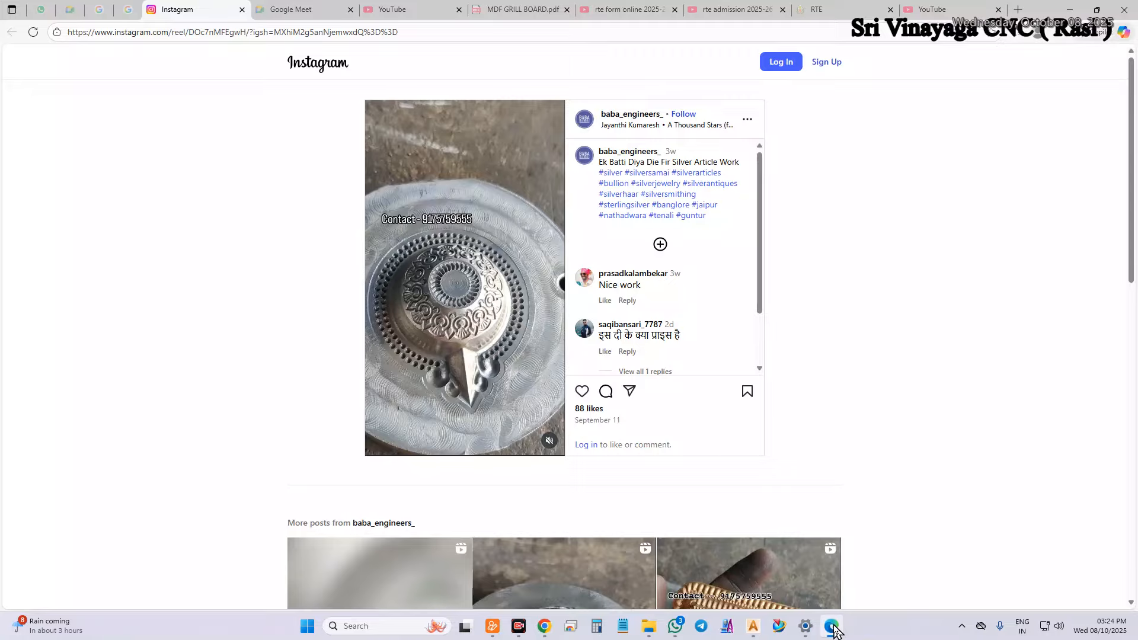
click(833, 627)
click(832, 627)
click(832, 626)
- Move the upper end of the spout's left slanted line up onto the dome and delete the right slanted line
click(431, 362)
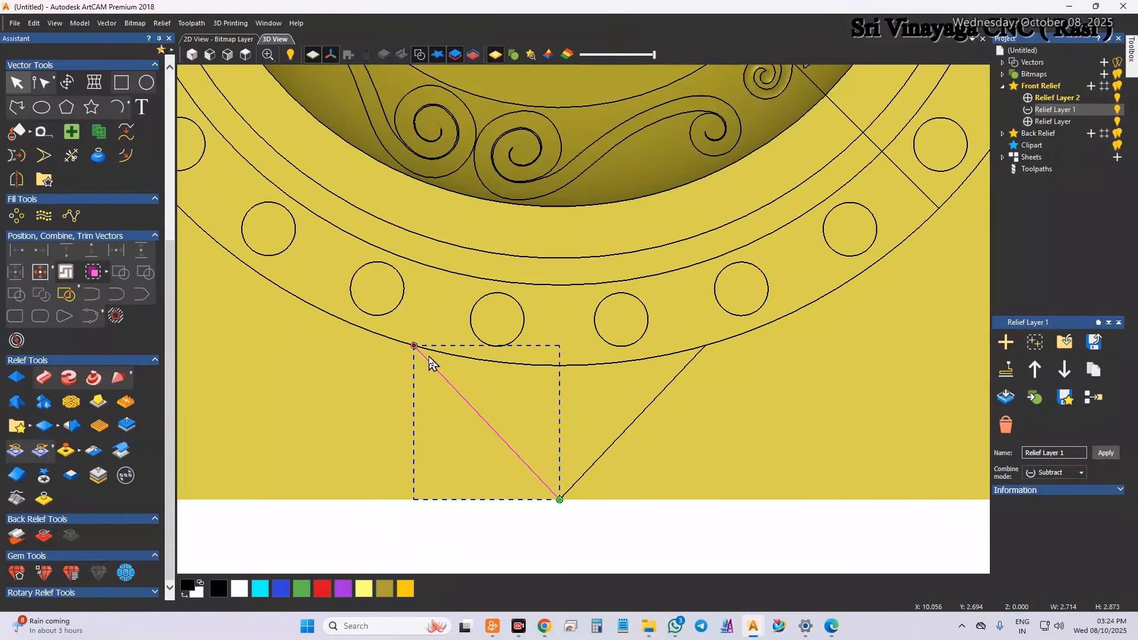
click(429, 362)
drag(414, 346, 381, 162)
click(663, 395)
key(Delete)
click(528, 437)
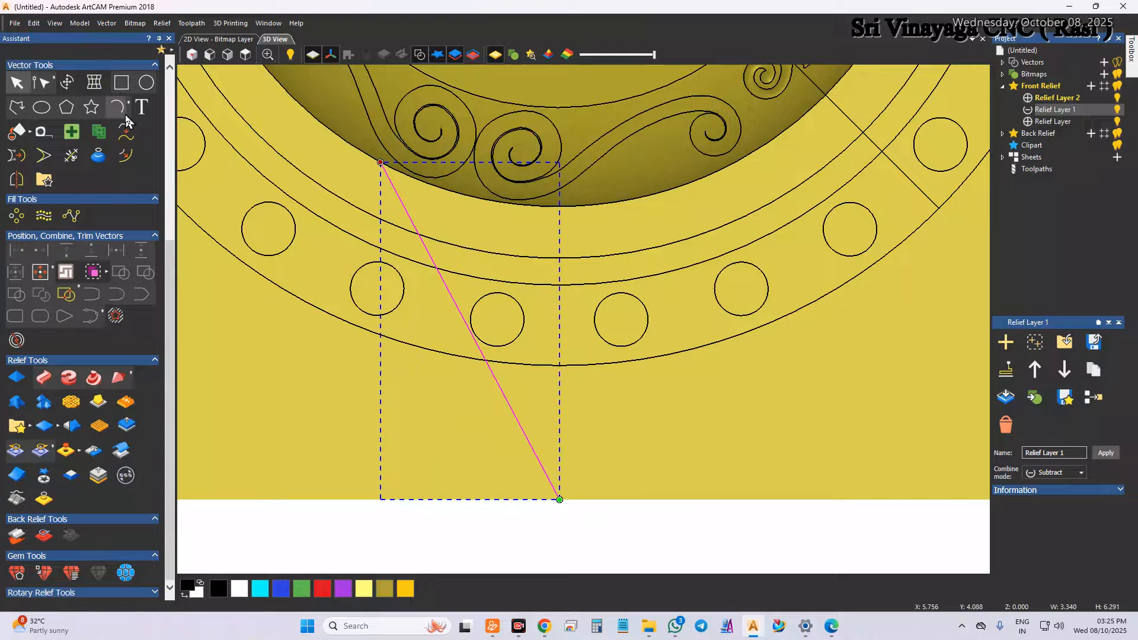
- Mirror the slanted line into a V and close the pair with a smooth curve, with Relief Layer 2 active
click(126, 123)
click(324, 232)
click(380, 123)
shift+click(514, 419)
click(1056, 97)
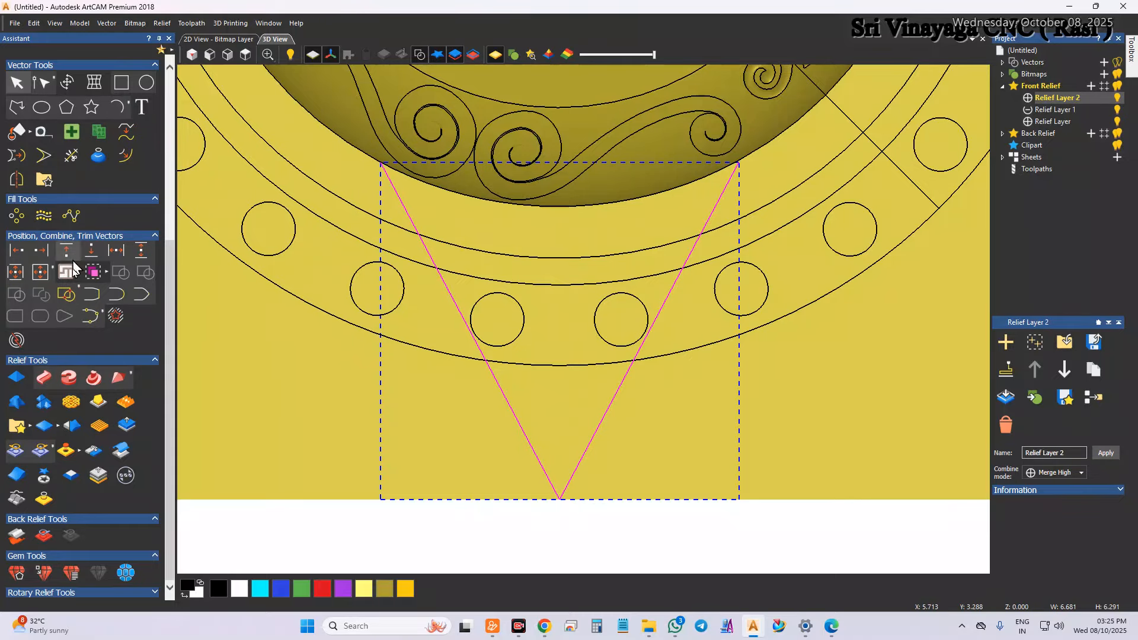
click(122, 294)
scroll(581, 225, up, 3)
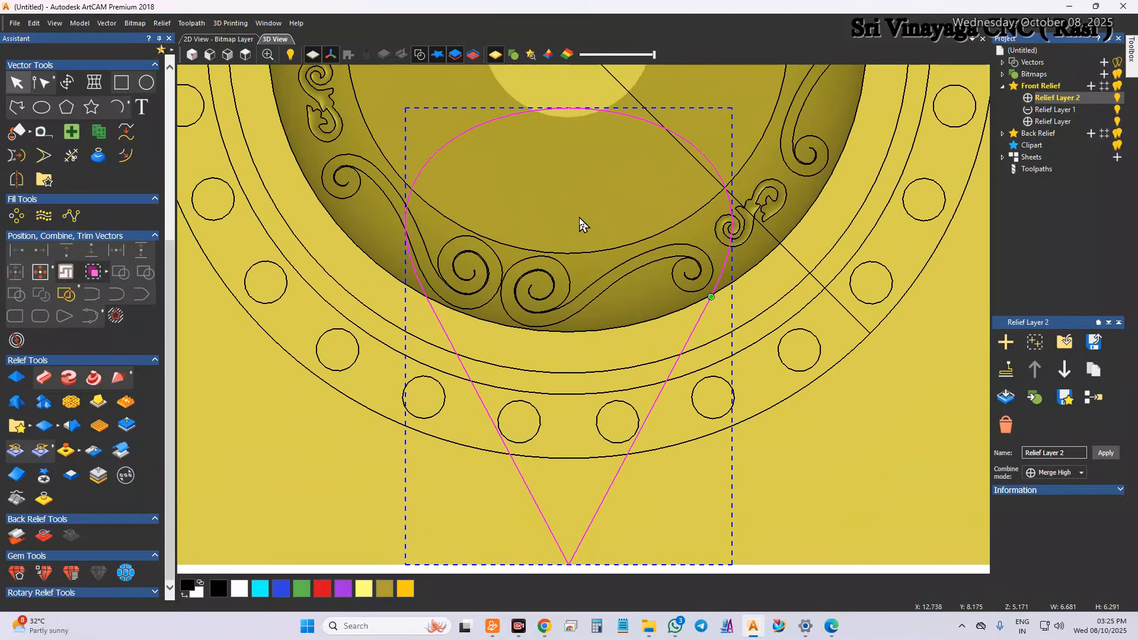
- Reshape the spout outline's closing curve by pulling its top node down toward the dome's edge
double_click(610, 113)
drag(611, 113, 579, 156)
drag(578, 205, 570, 268)
key(Escape)
- Raise the spout outline on Relief Layer 2 with a square shape profile at a 45-degree angle
middle_drag(737, 428, 741, 375)
key(F12)
click(31, 107)
click(420, 55)
scroll(607, 376, down, 3)
middle_drag(607, 376, 537, 376)
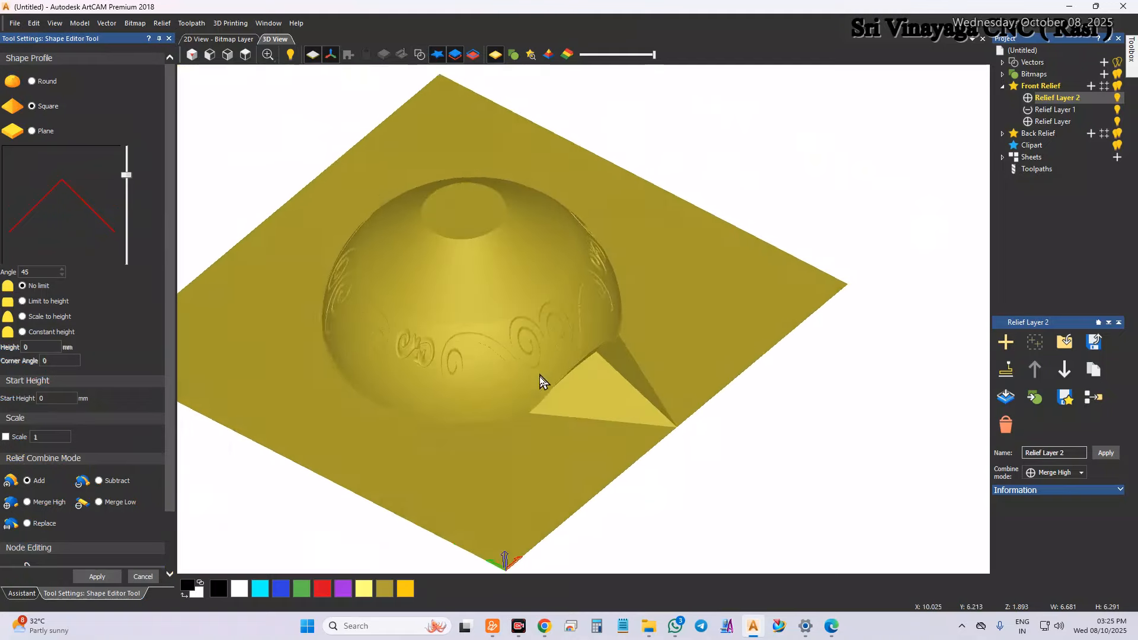
- Apply the spout shape with the Merge High combine mode, checking it against the dome, and close the Shape Editor
click(419, 56)
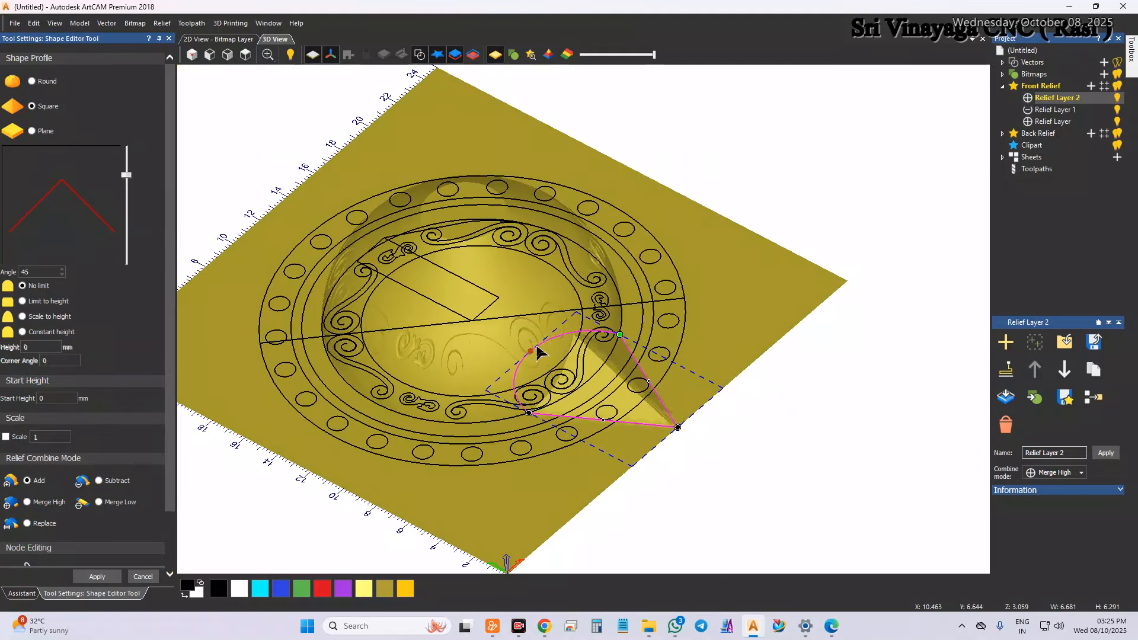
click(420, 55)
scroll(648, 398, up, 3)
middle_drag(648, 398, 665, 222)
scroll(589, 373, down, 3)
middle_drag(589, 373, 387, 338)
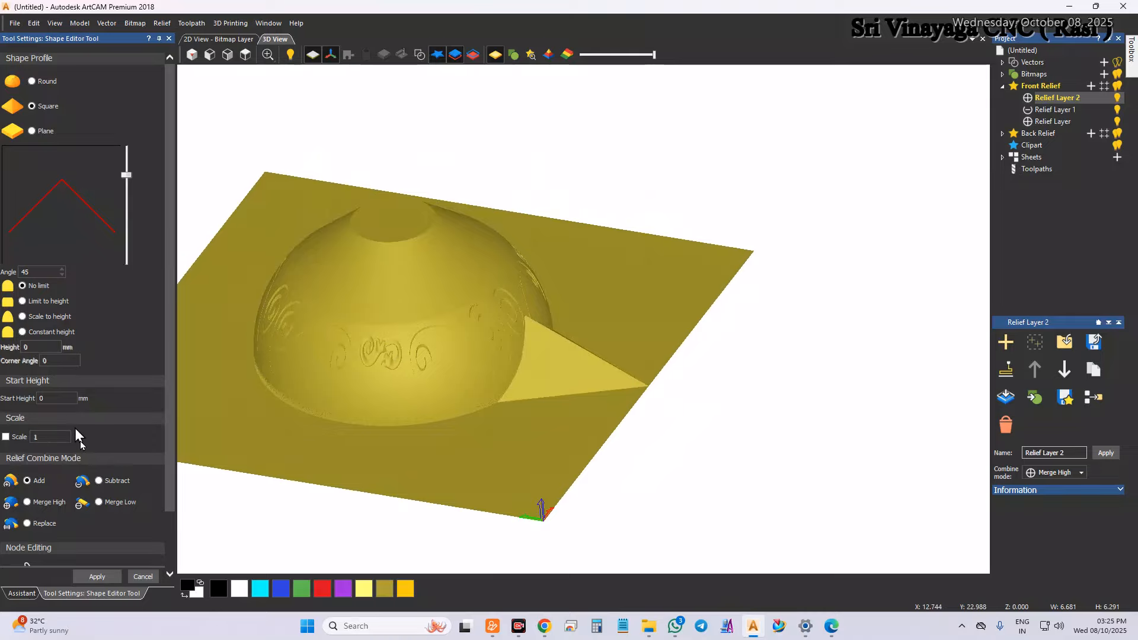
click(27, 502)
click(1036, 111)
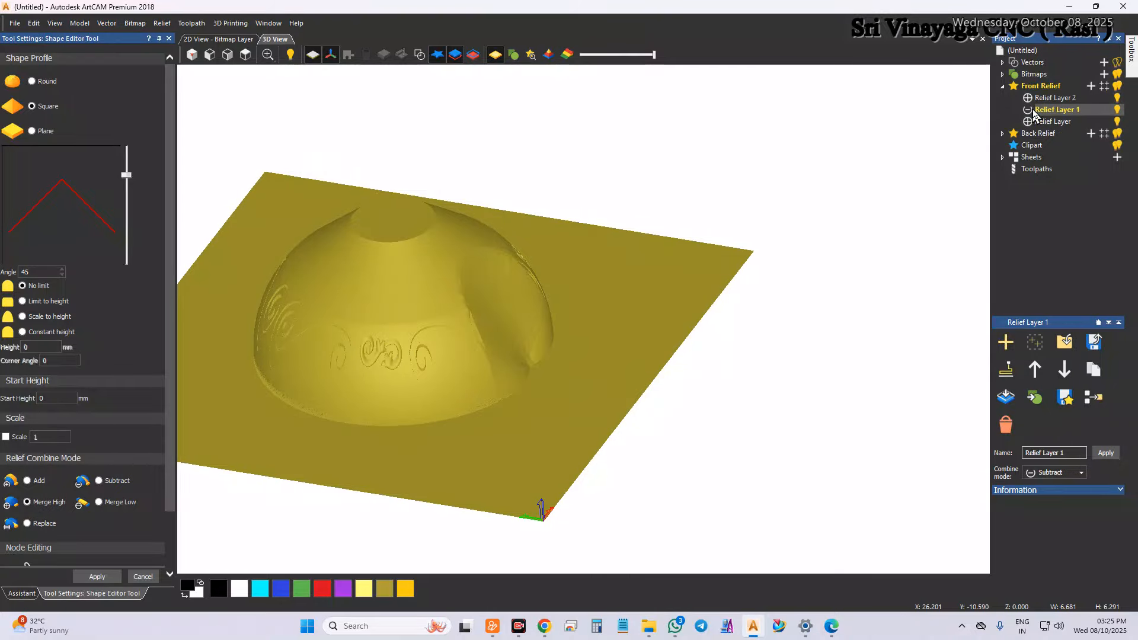
click(1052, 99)
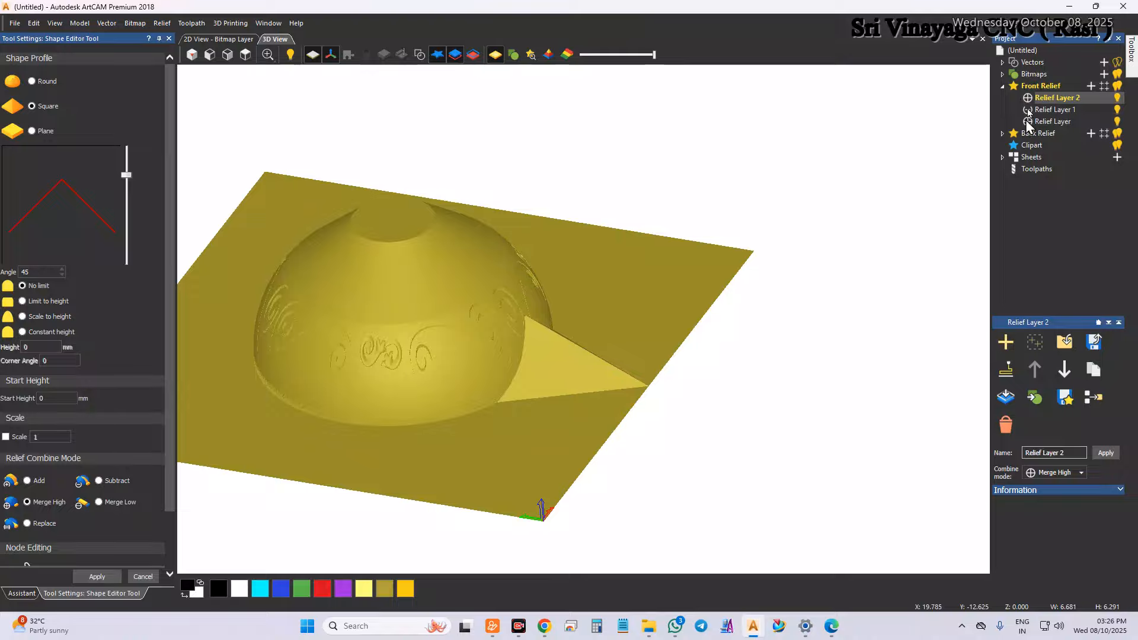
scroll(597, 432, up, 4)
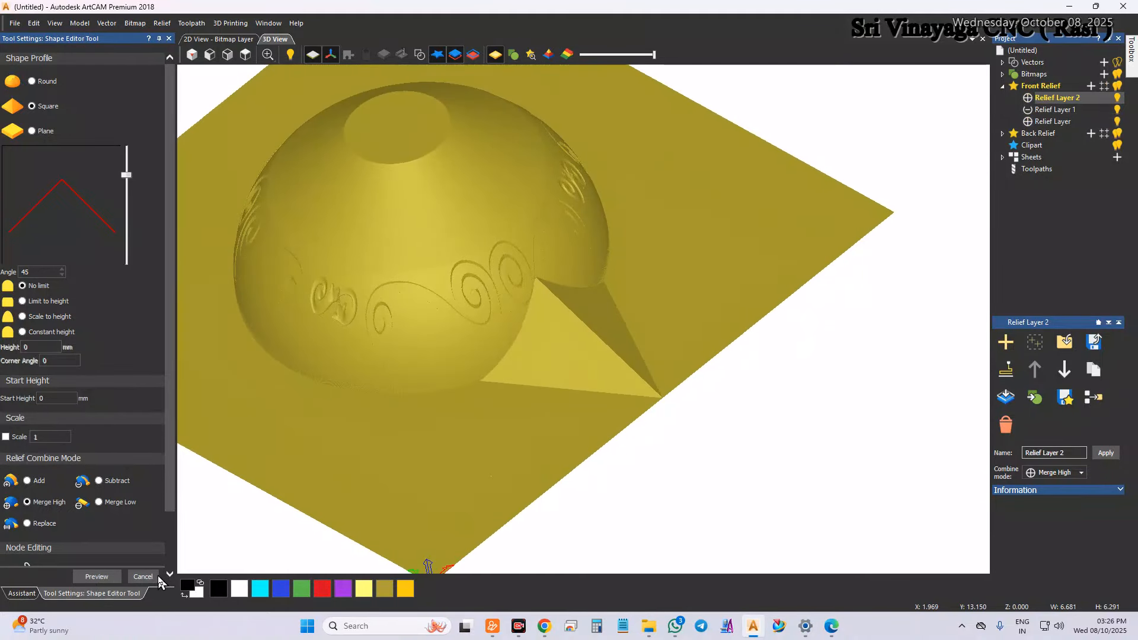
click(160, 584)
- Examine the spout and its side ornaments in the reference die photo in the browser
drag(752, 267, 622, 401)
click(676, 626)
click(685, 631)
click(830, 633)
click(831, 635)
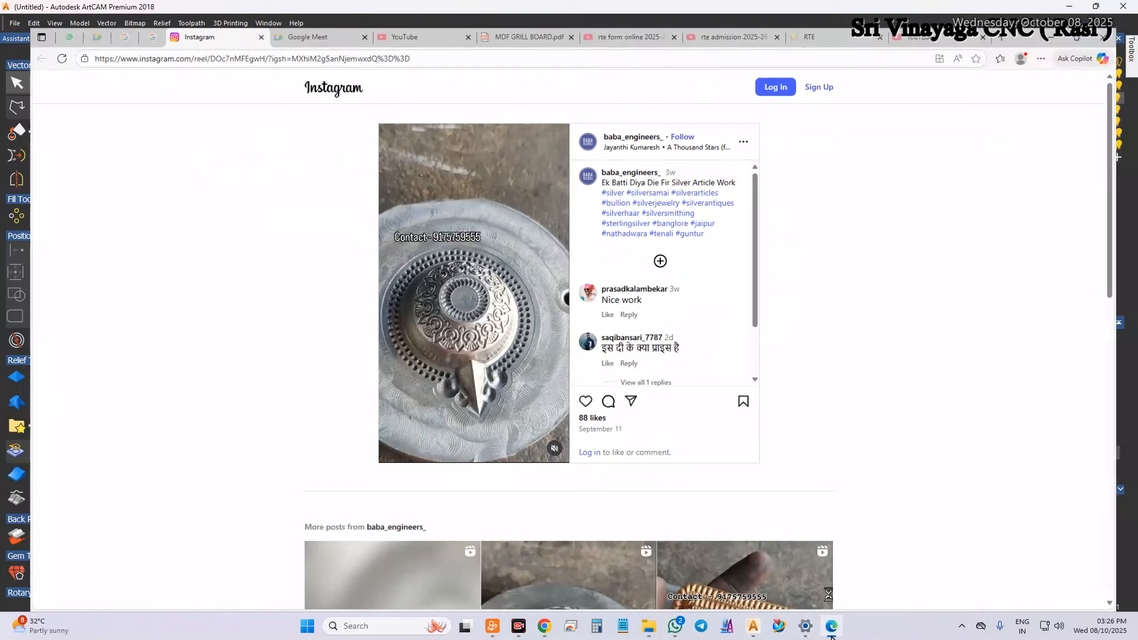
- Ungroup the ring of small circles and delete the two circles overlapping the spout
click(246, 55)
click(421, 56)
scroll(555, 469, up, 3)
middle_drag(555, 470, 575, 384)
click(598, 402)
key(ctrl+u)
shift+click(598, 402)
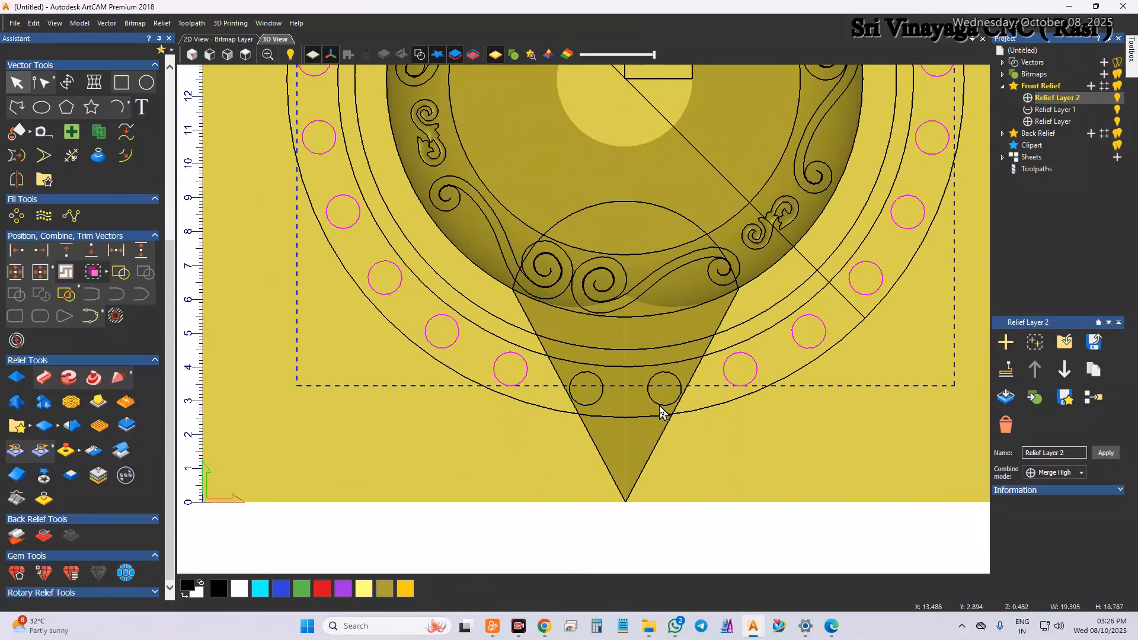
click(657, 401)
key(Delete)
click(599, 398)
key(Delete)
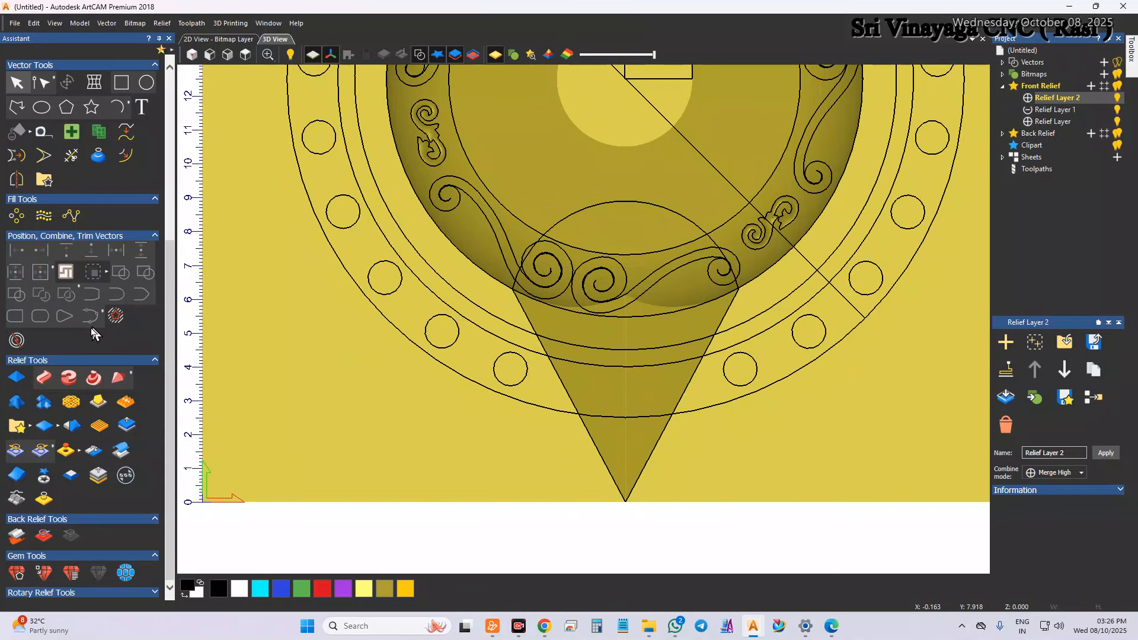
- Sketch a five-point polyline as the base of the leaf ornament on the spout's left side
click(17, 109)
click(560, 381)
click(528, 429)
click(506, 415)
click(490, 454)
click(537, 474)
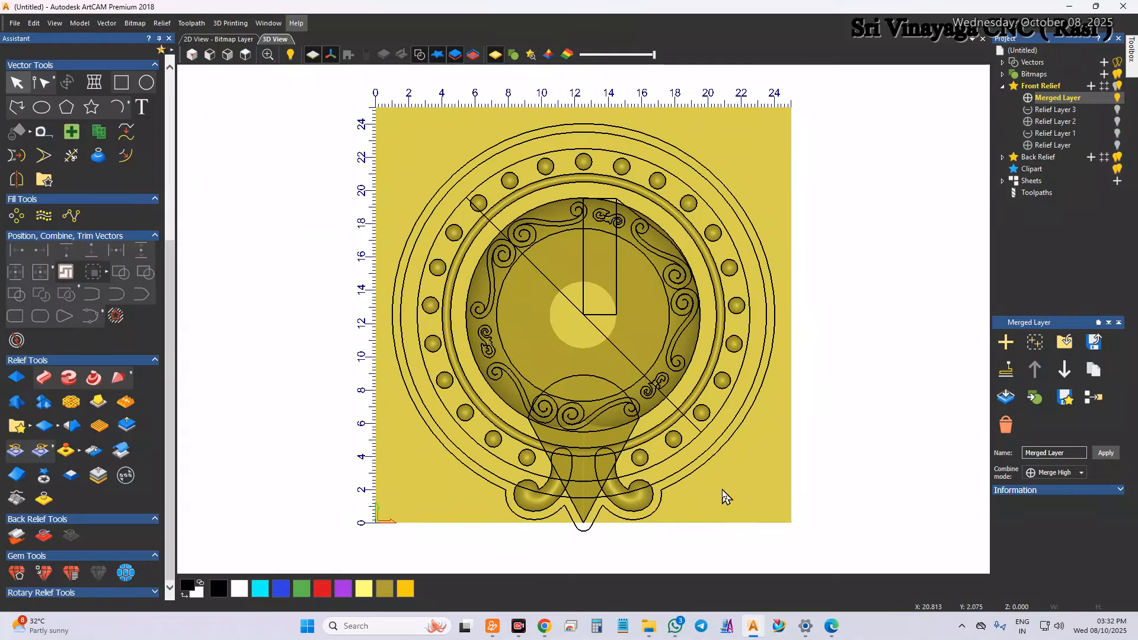
- Try to move the relief clipart and the three outer outlines up about 0.75 mm
double_click(719, 481)
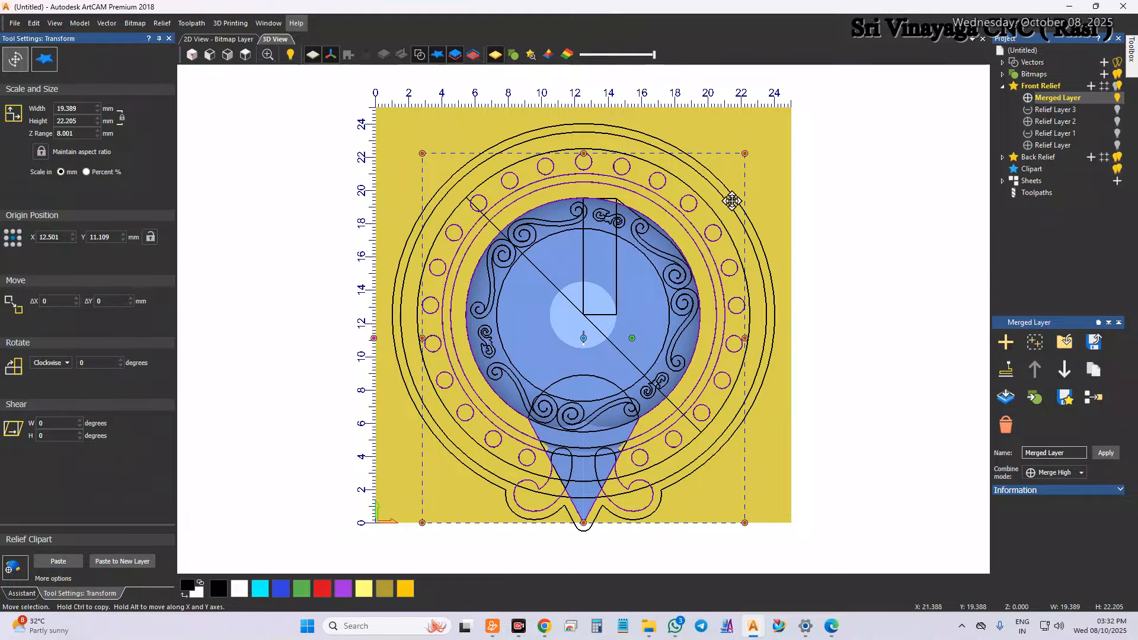
shift+click(713, 207)
shift+click(721, 196)
shift+click(728, 190)
drag(723, 193, 723, 192)
key(Up)
key(Up)
key(Up)
key(Up)
key(Up)
key(Up)
key(Up)
key(Up)
key(Up)
key(Up)
key(Up)
key(Up)
key(Up)
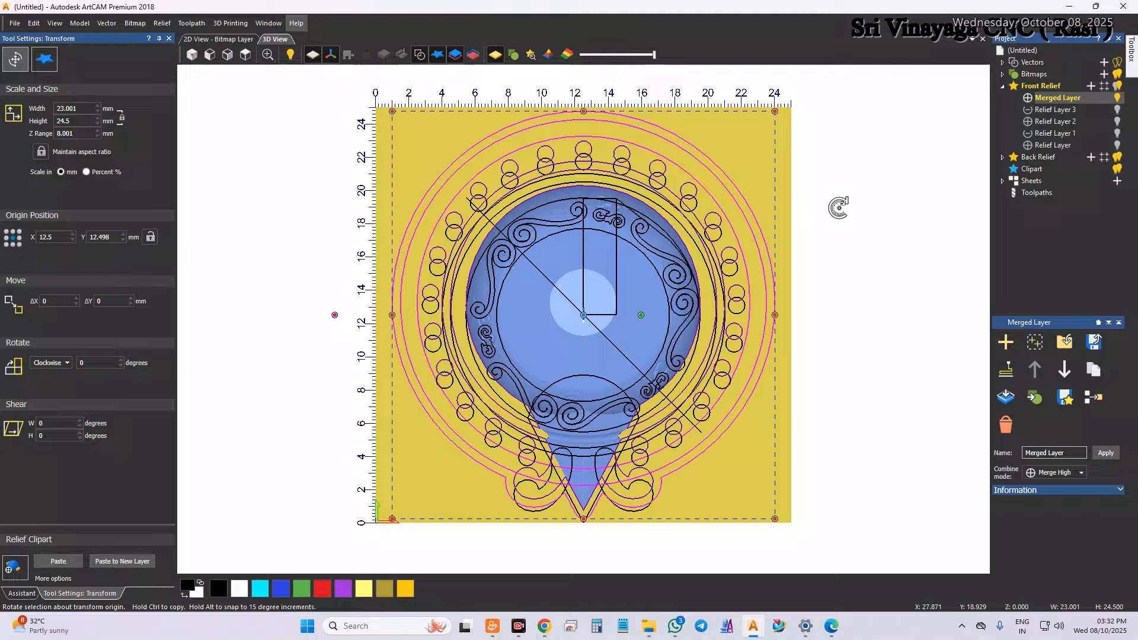
key(Escape)
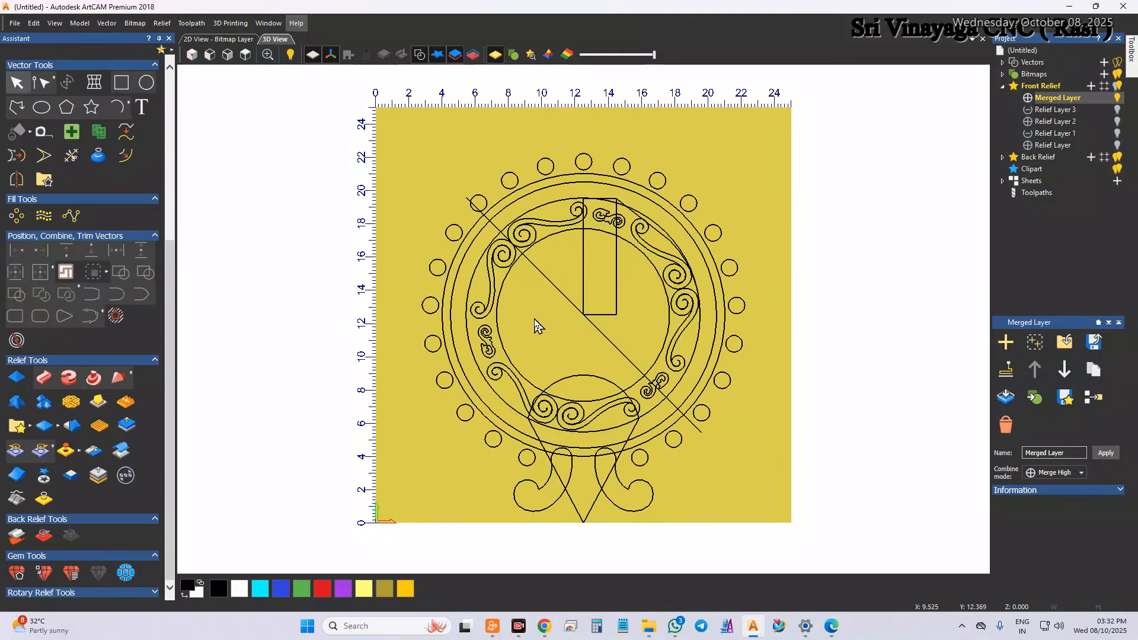
- Undo the last removal of the relief clipart and outer outlines
drag(377, 134, 777, 573)
click(940, 477)
key(ctrl+z)
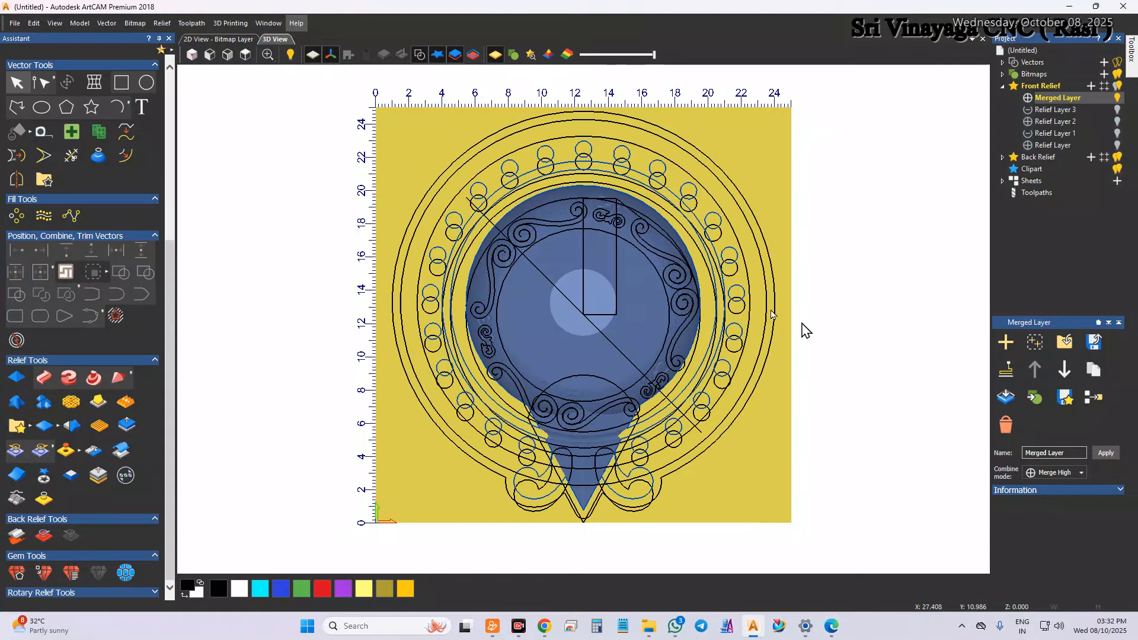
- Move the small circles, both leaf ornaments and the two inner rings up to match the shifted clipart
click(448, 389)
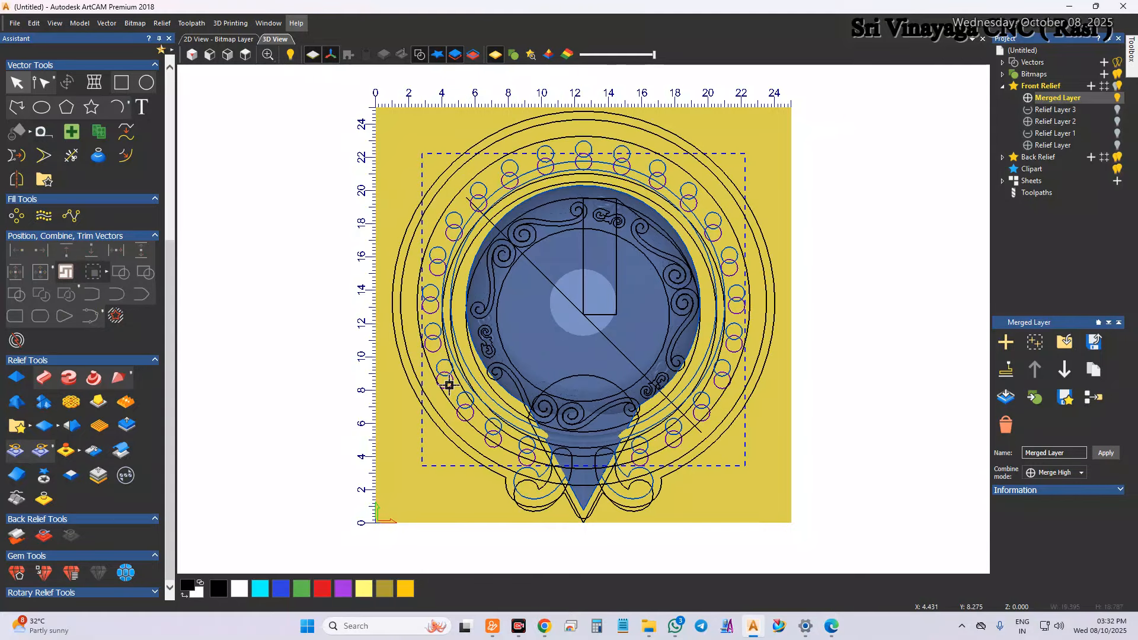
shift+click(529, 489)
shift+click(647, 489)
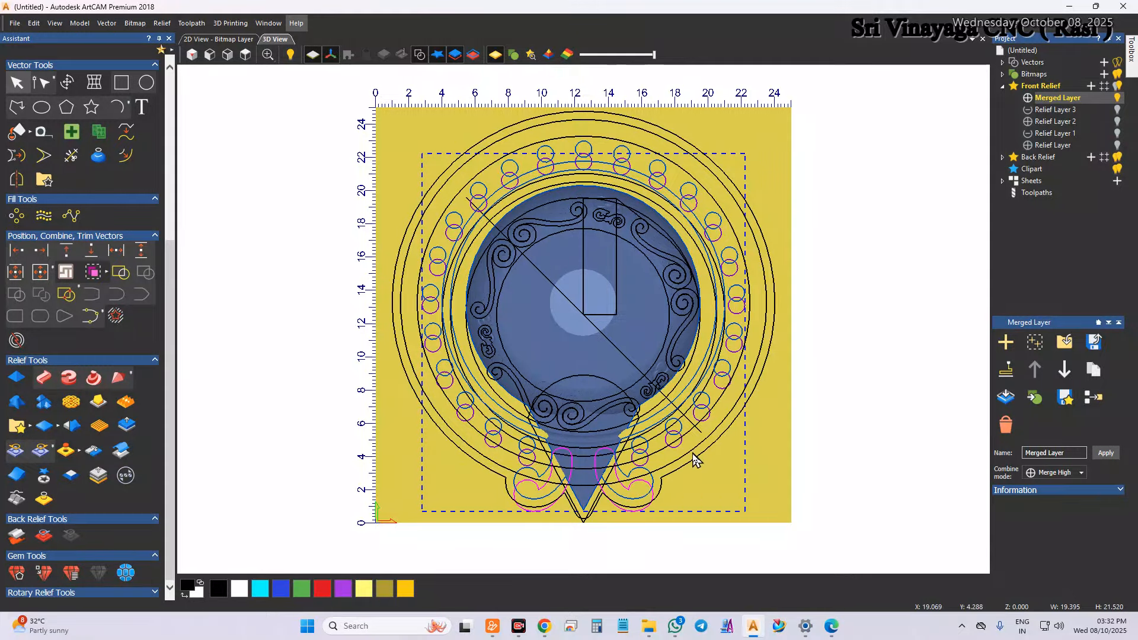
shift+click(712, 270)
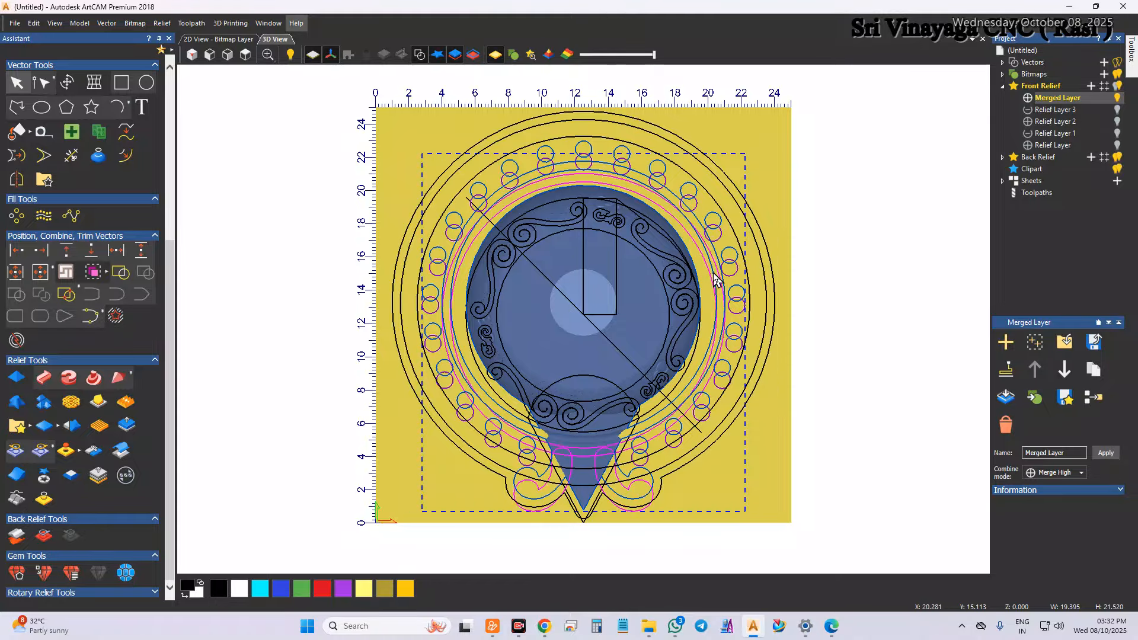
key(Up)
key(Up)
key(Up)
key(Up)
key(Up)
key(Up)
key(Up)
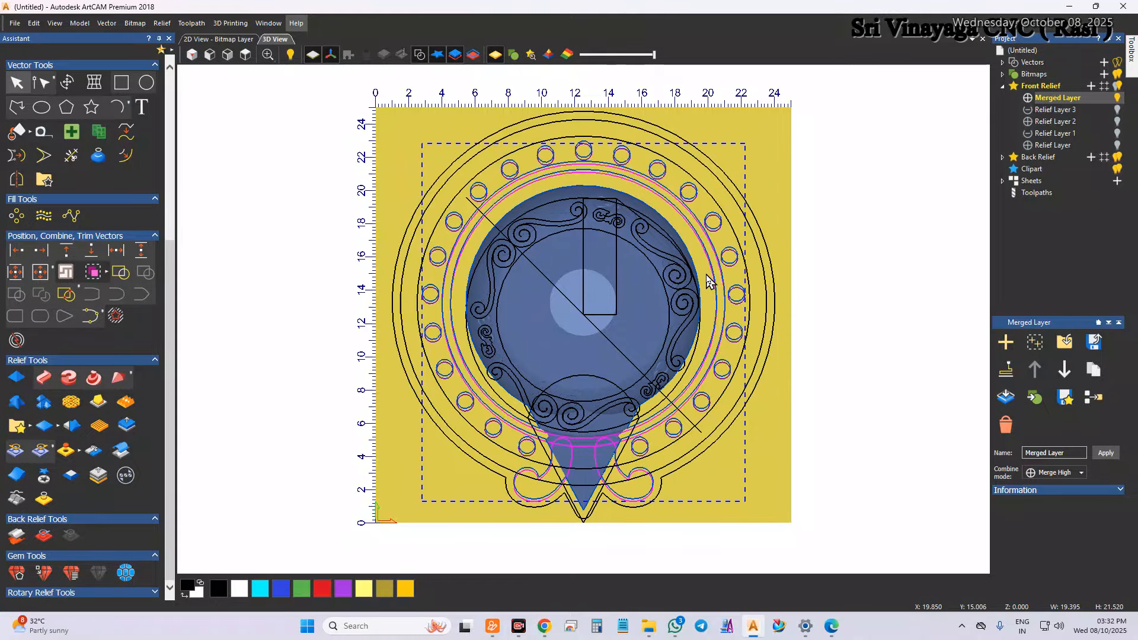
click(861, 295)
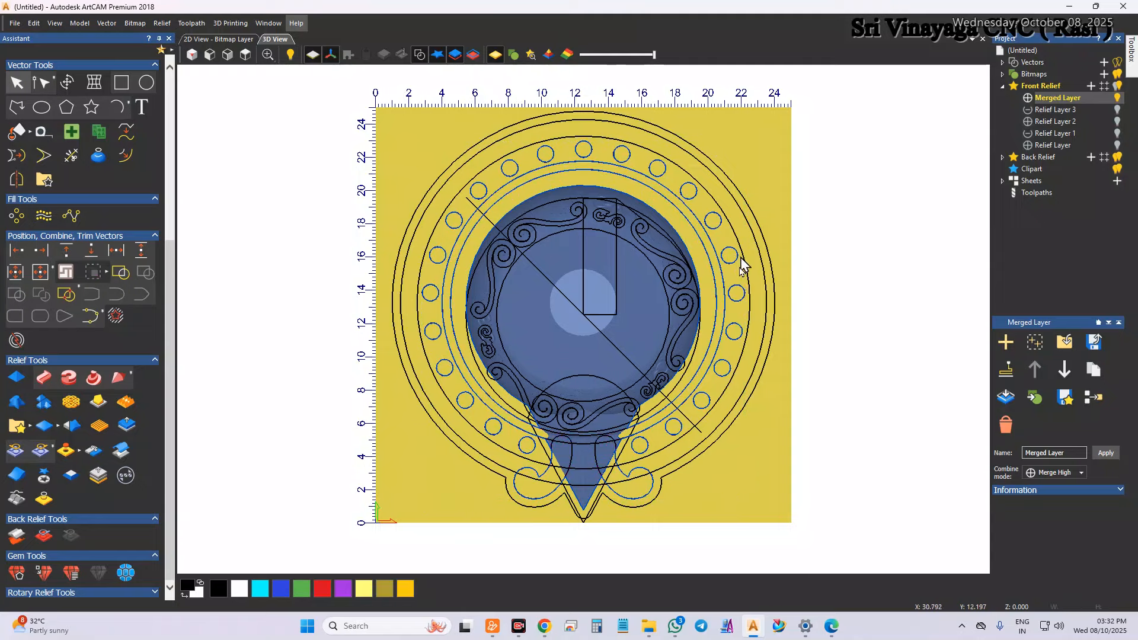
- Paste the shifted relief clipart back into the Merged Layer and inspect it with the vectors hidden
click(665, 197)
click(665, 196)
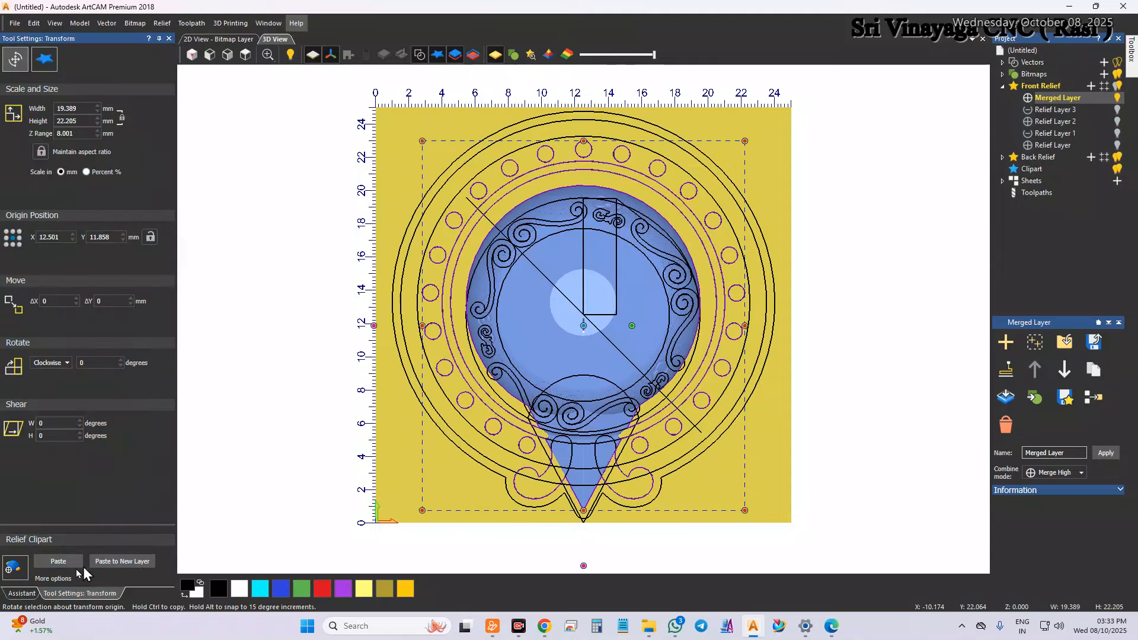
click(871, 381)
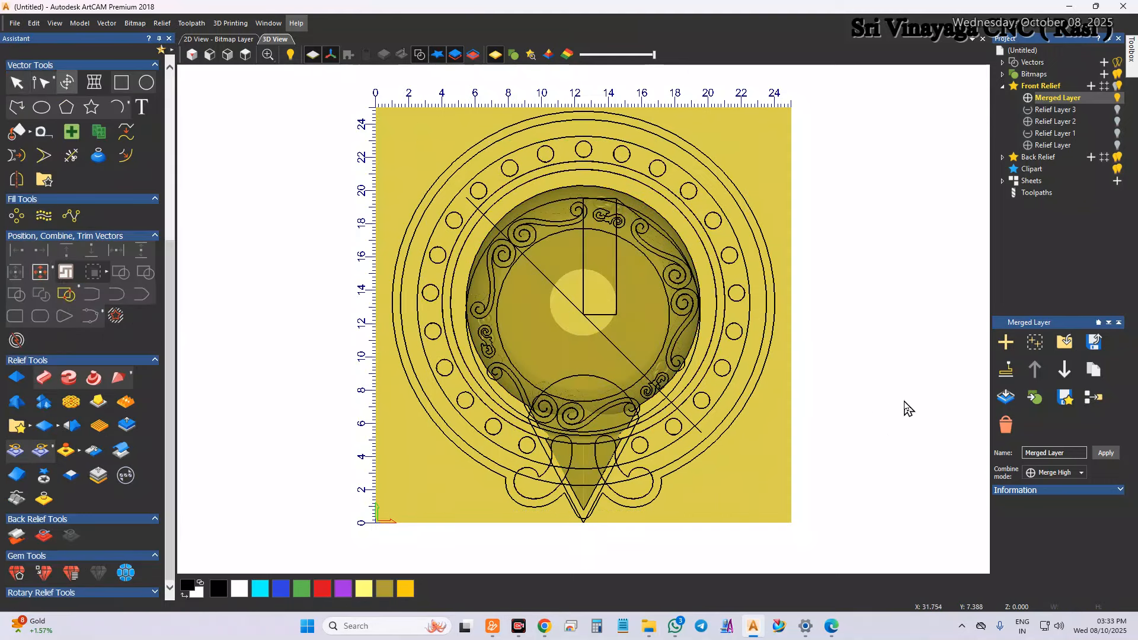
click(419, 57)
mouse_move(613, 382)
mouse_down()
mouse_move(605, 204)
mouse_move(628, 361)
mouse_move(661, 356)
mouse_up()
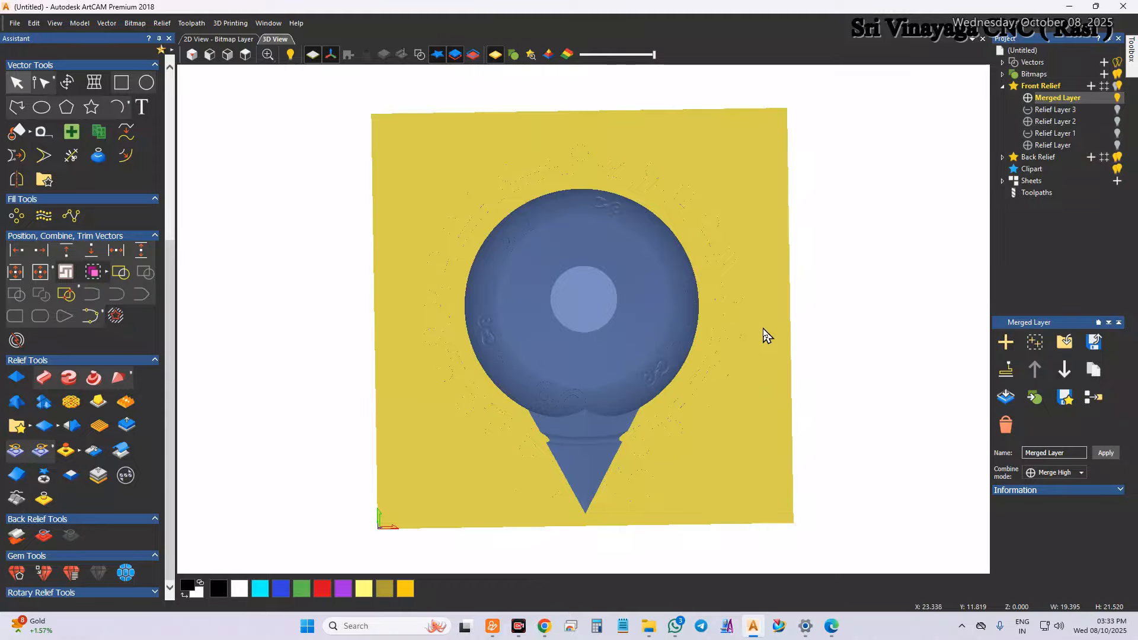
- Show the vectors and undo the clipart paste and the upward moves of the relief, outlines and motifs
click(420, 57)
key(ctrl+z)
key(ctrl+z)
key(ctrl+z)
key(ctrl+z)
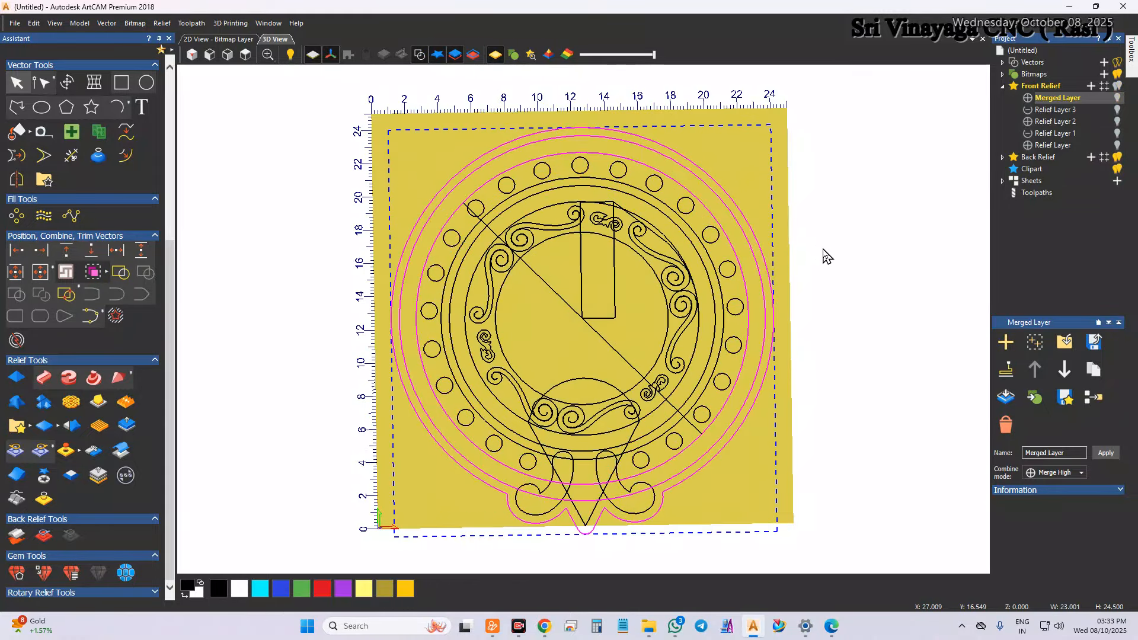
key(ctrl+z)
click(846, 296)
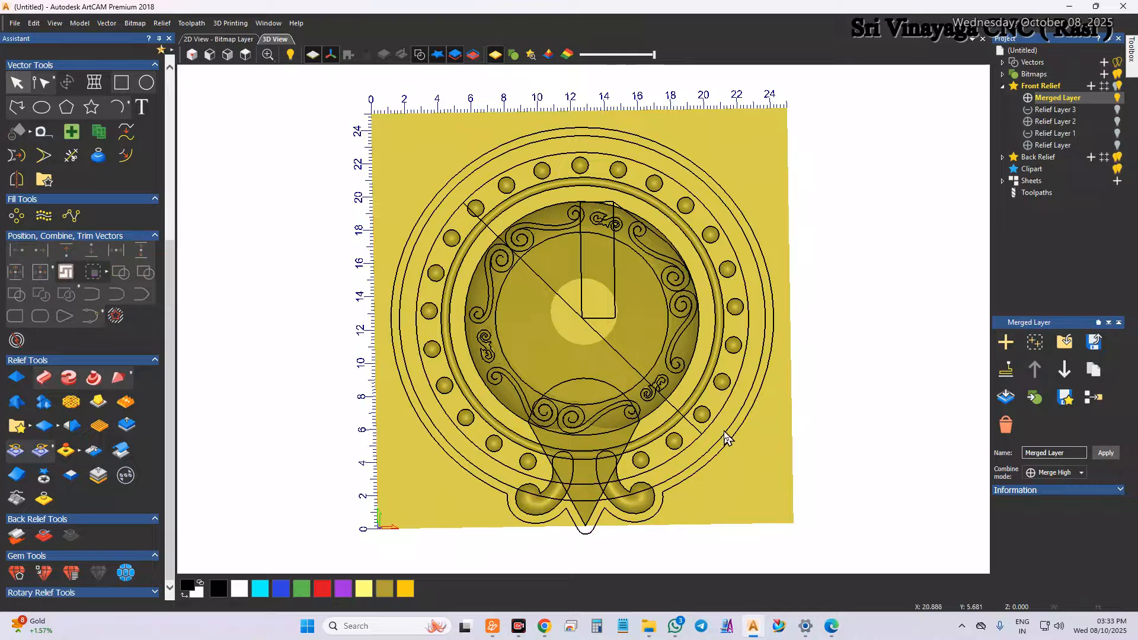
drag(851, 380, 715, 453)
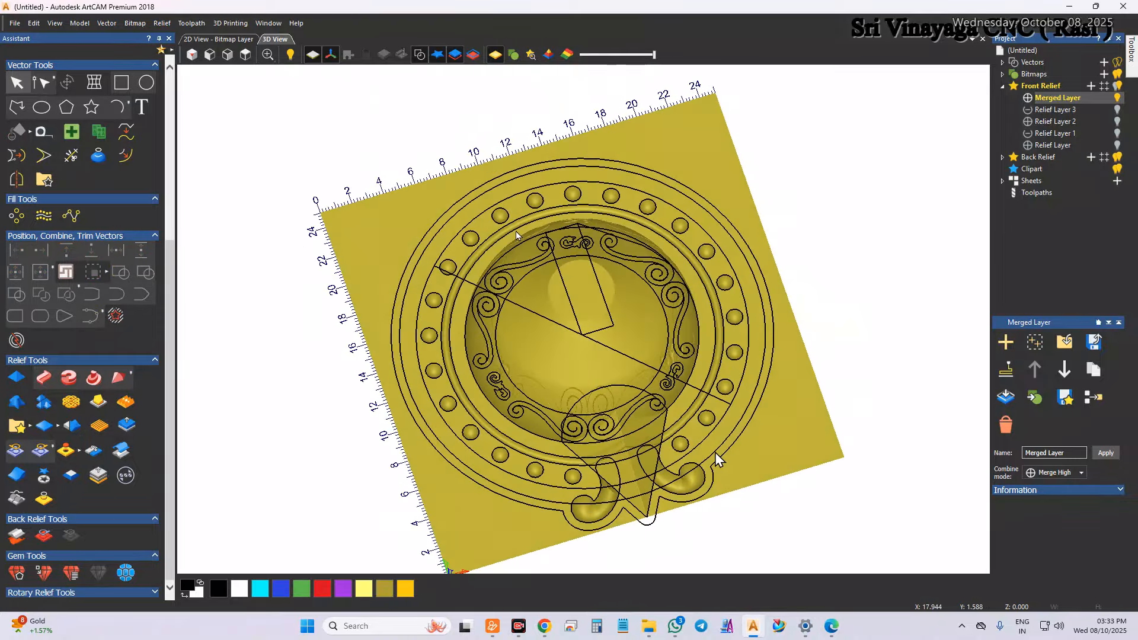
- Add a flat plane shape with 0.5 mm start height inside the outer outline, using Add mode, and inspect the raised rim
click(246, 54)
click(663, 497)
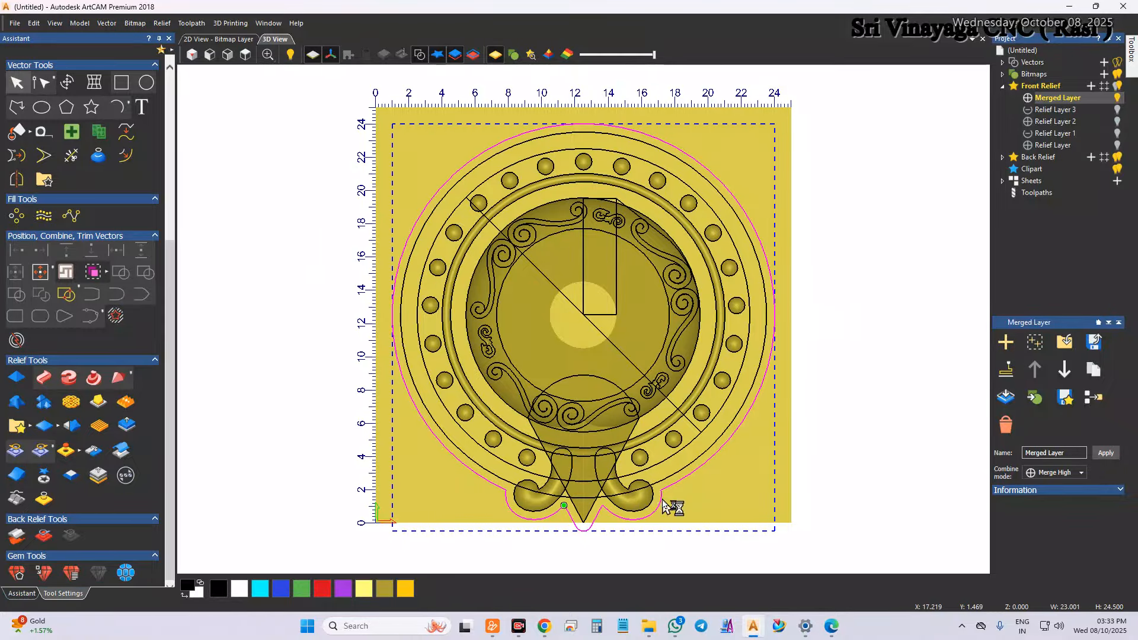
double_click(667, 499)
click(420, 58)
drag(883, 367, 745, 283)
click(27, 480)
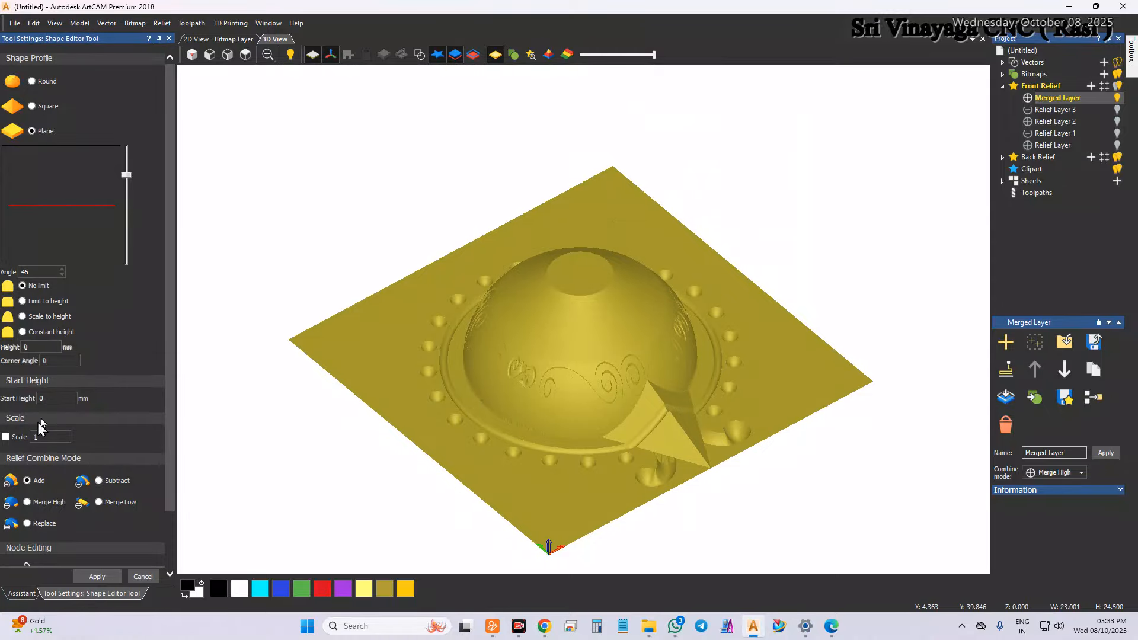
text(5)
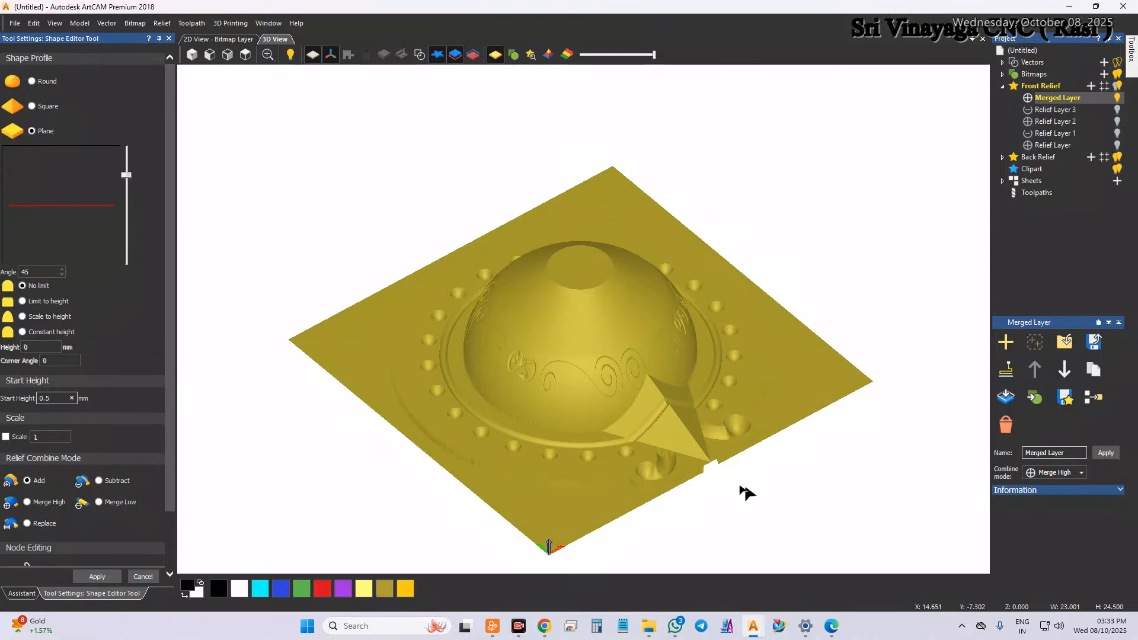
scroll(738, 495, up, 3)
click(106, 579)
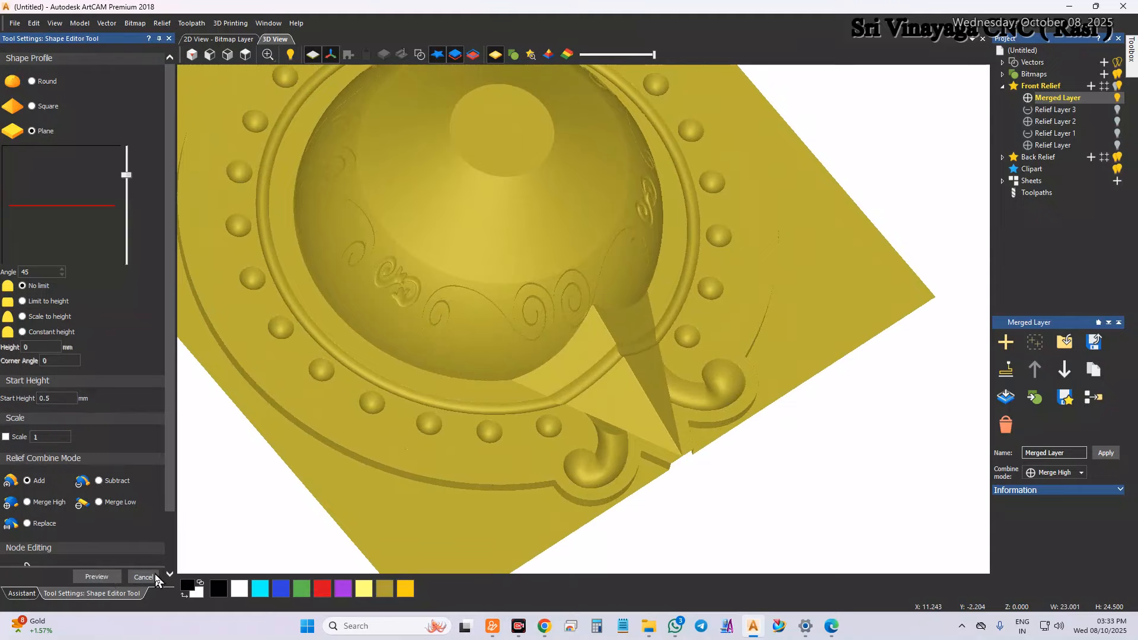
scroll(660, 236, down, 5)
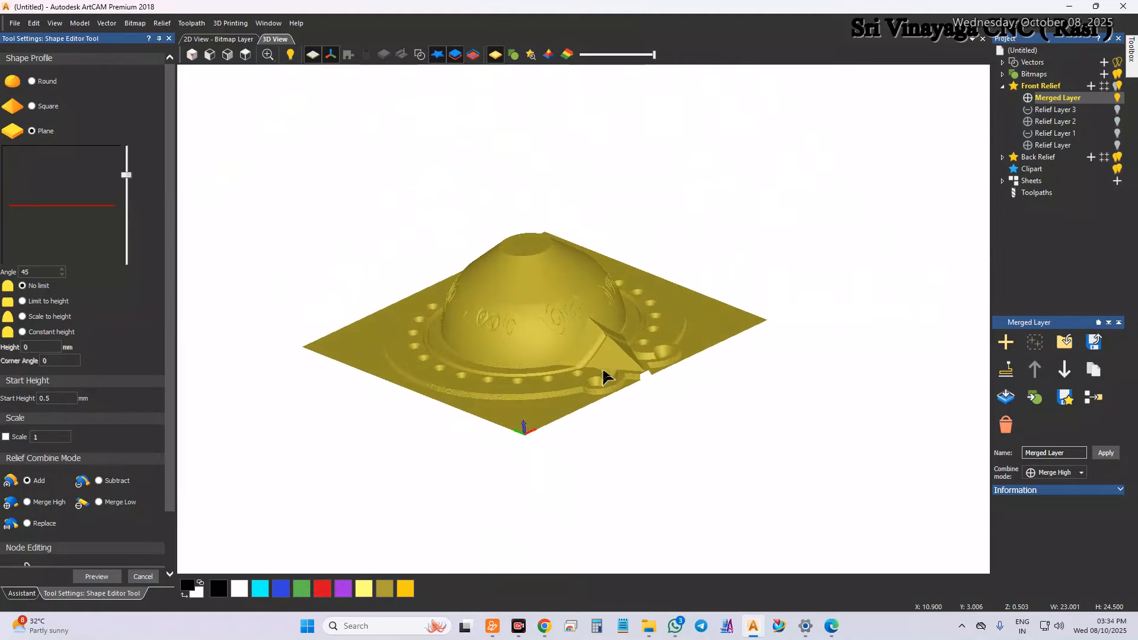
drag(623, 386, 507, 377)
scroll(563, 391, up, 5)
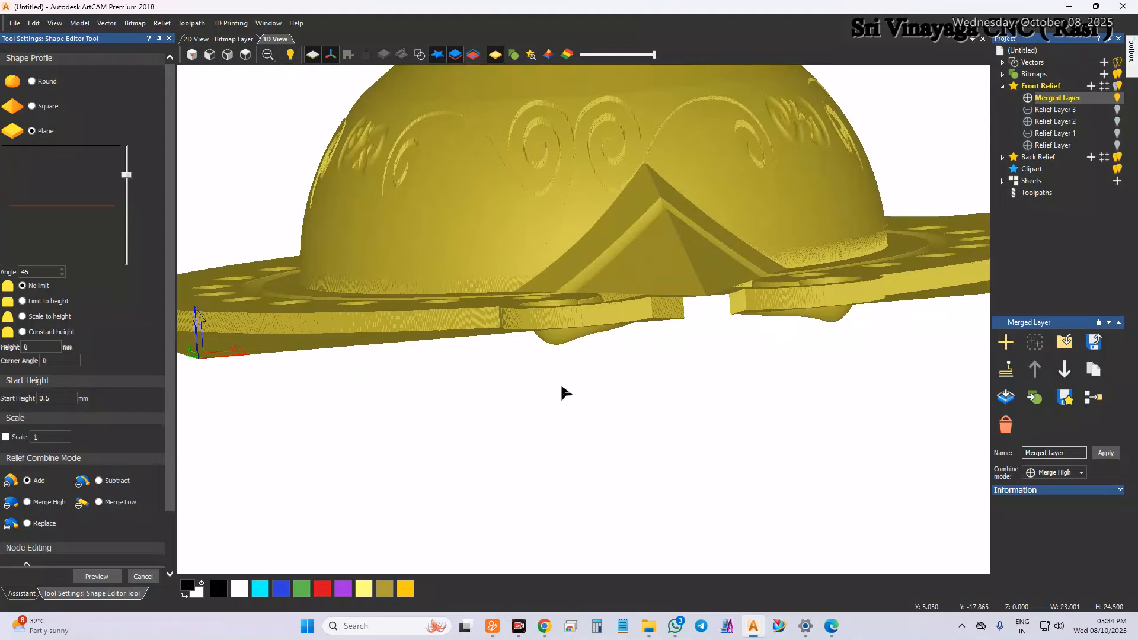
drag(632, 391, 630, 416)
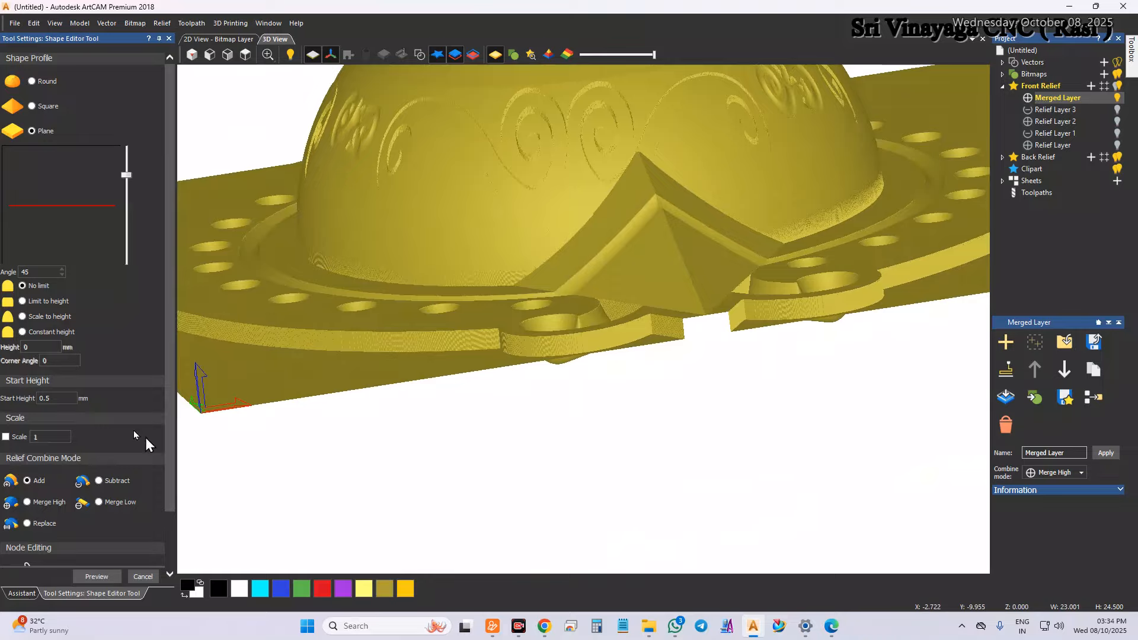
click(142, 577)
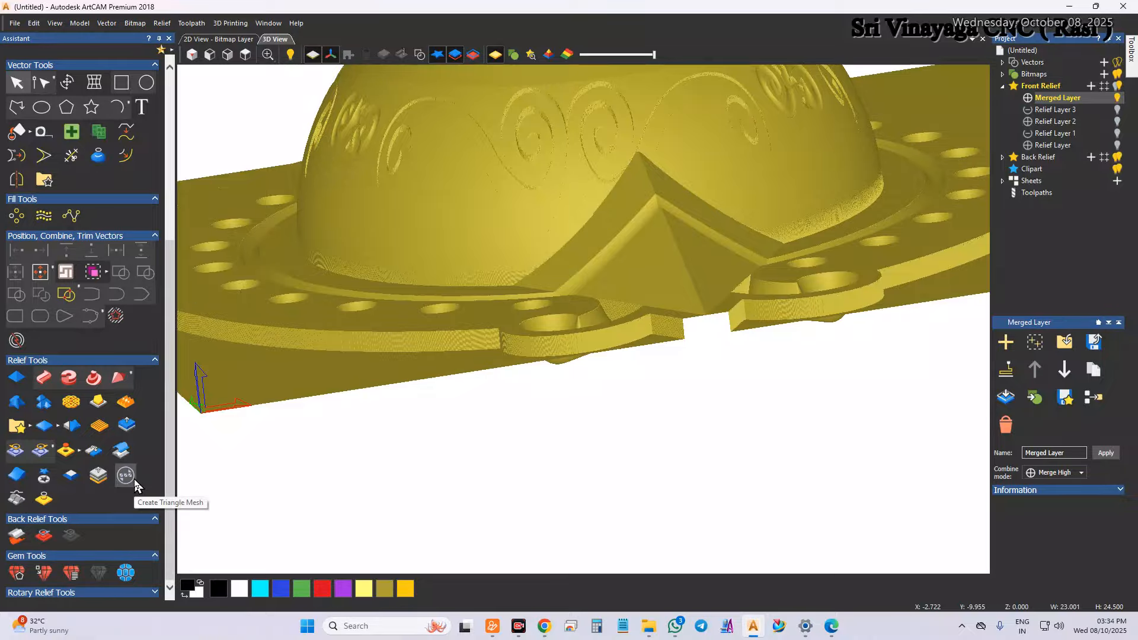
- Undo the flat plane added inside the outer outline
key(ctrl+z)
key(ctrl+z)
key(ctrl+z)
key(ctrl+z)
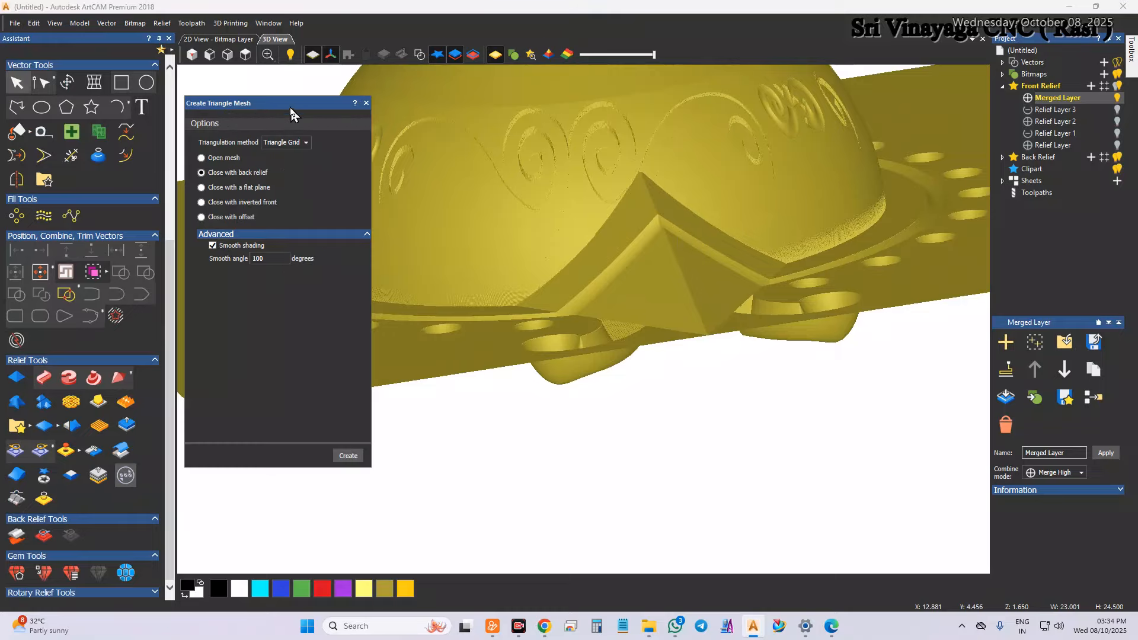
- Create a triangle mesh of the relief with the Triangle Grid method, closed with the back relief
drag(291, 109, 182, 107)
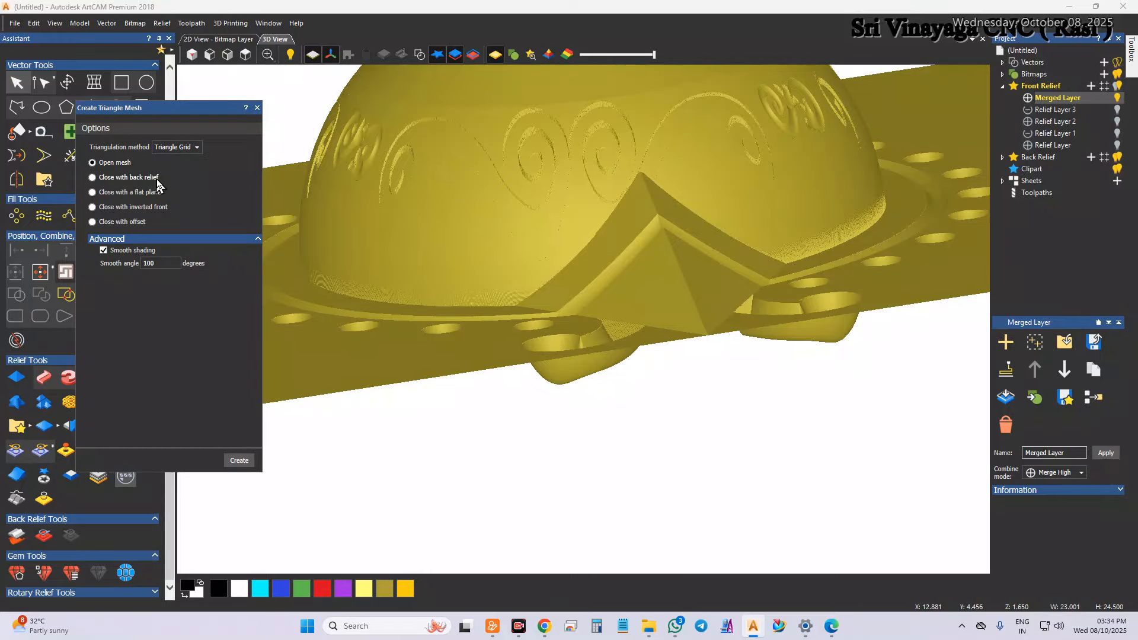
drag(741, 246, 637, 231)
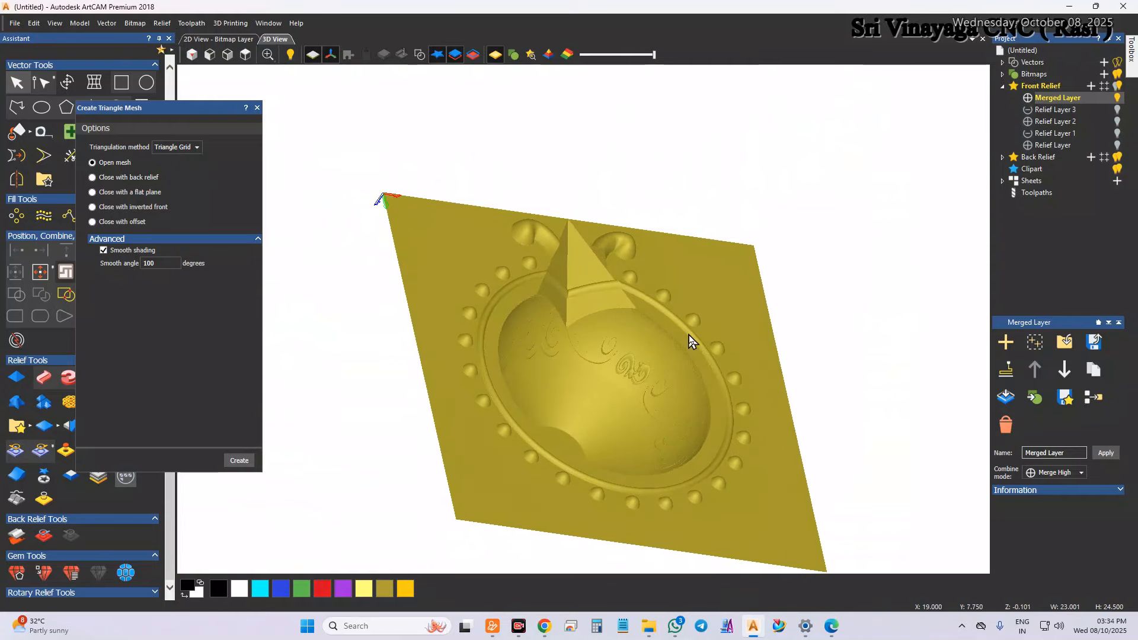
drag(680, 284, 752, 331)
drag(774, 289, 777, 159)
click(95, 178)
drag(598, 295, 242, 356)
click(239, 461)
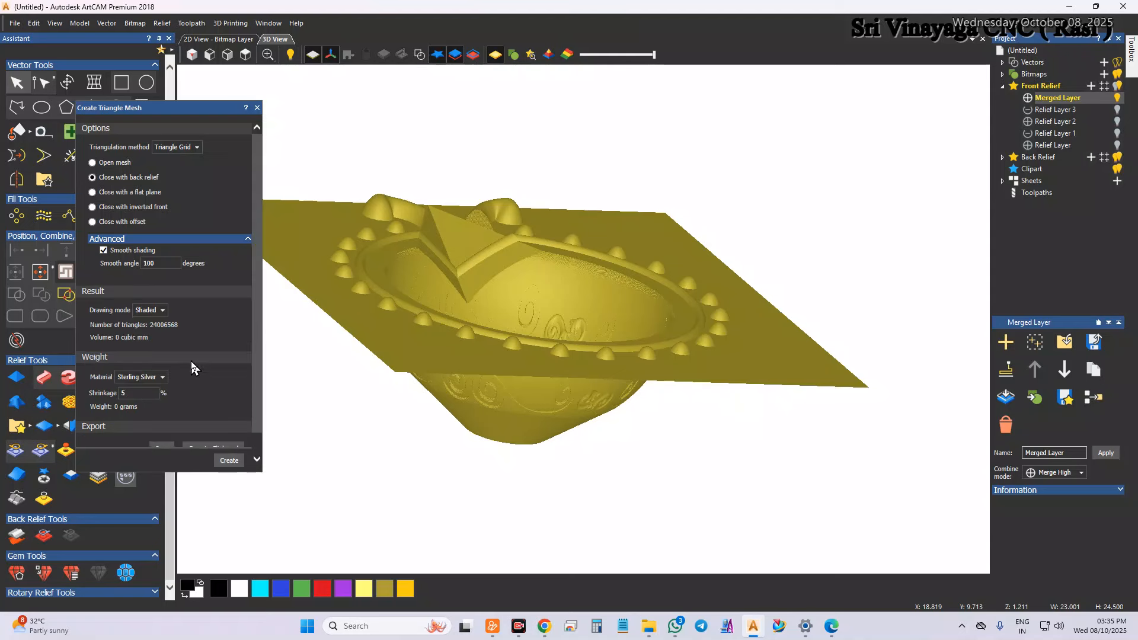
- Save the mesh as the binary STL file Agal Vilakku in D:\RR Works\0.Working and close the mesh settings
drag(257, 184, 258, 205)
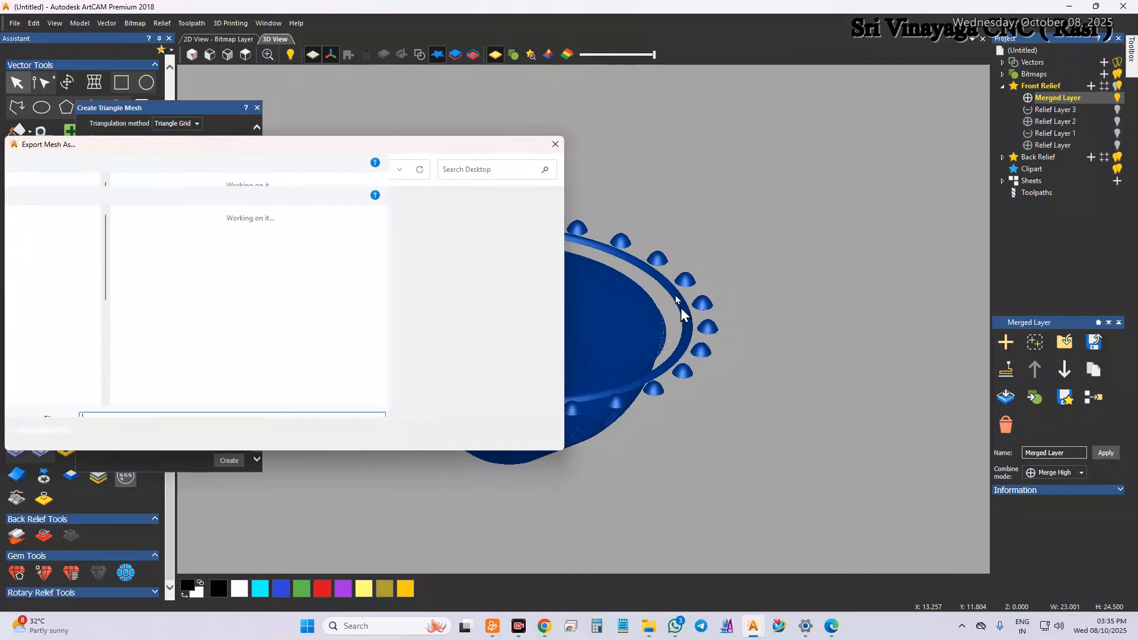
scroll(31, 332, down, 5)
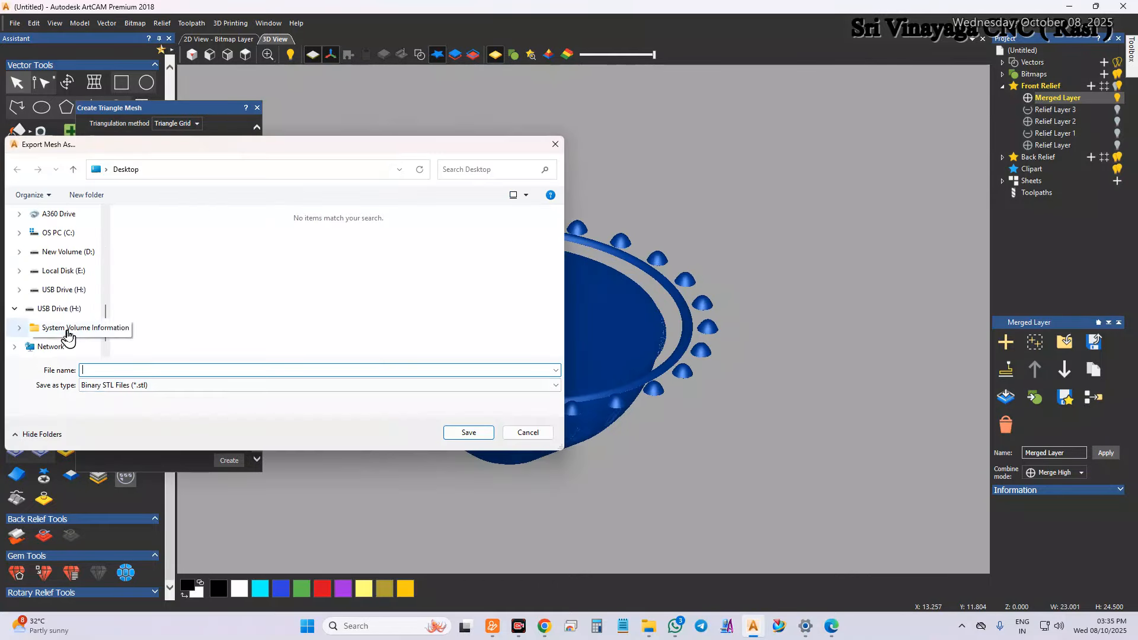
click(83, 251)
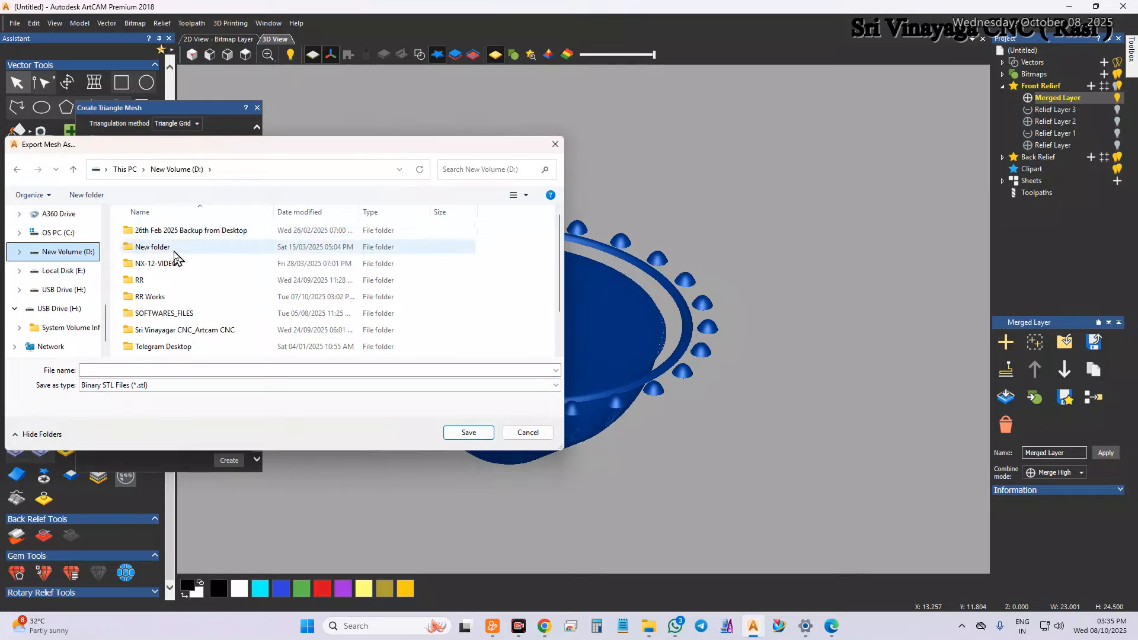
double_click(178, 297)
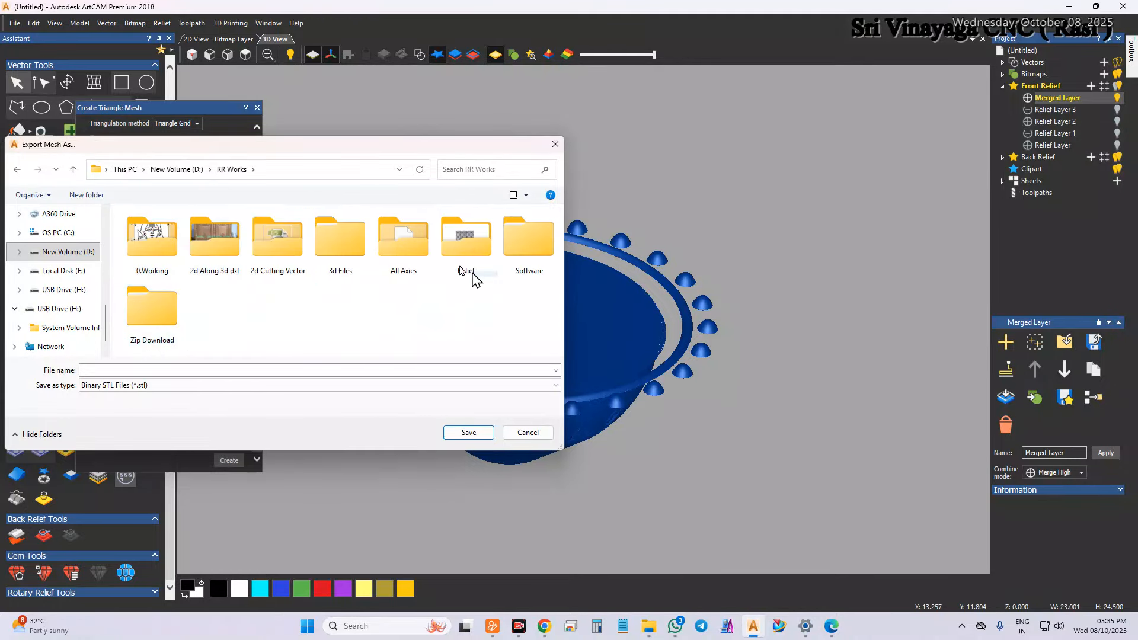
double_click(152, 240)
click(168, 370)
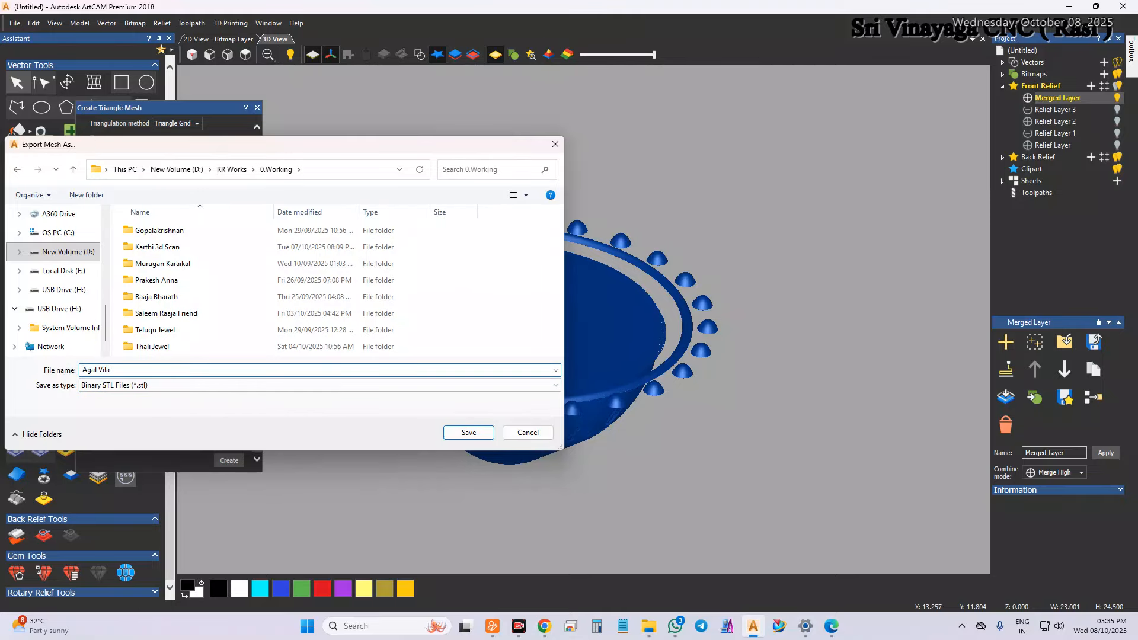
text(Agal Vilakku)
key(Return)
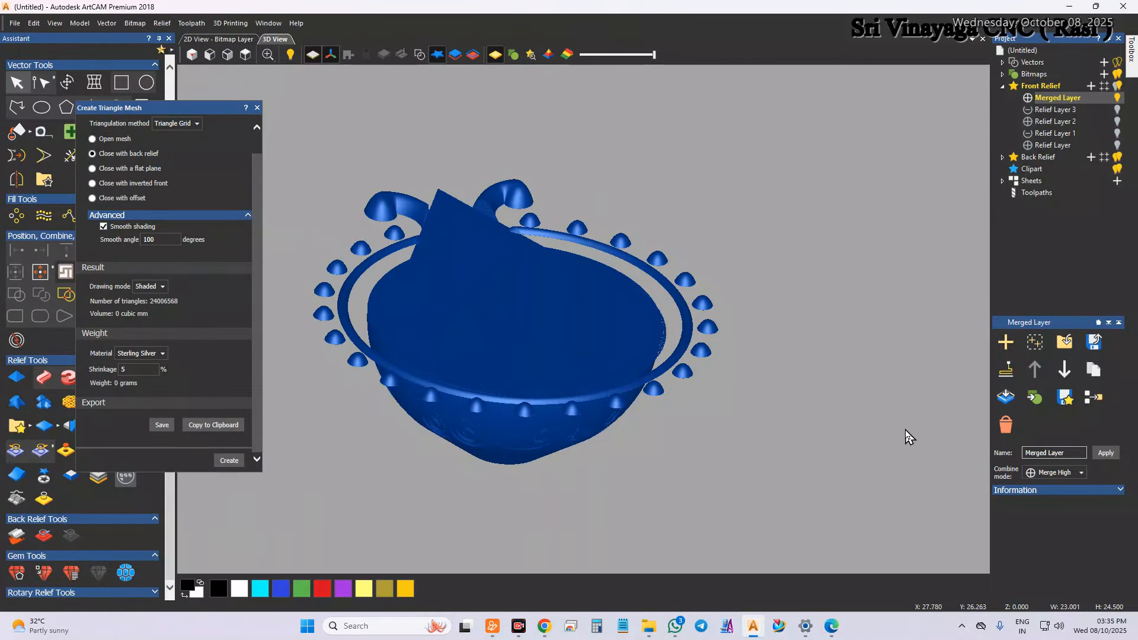
click(258, 108)
scroll(534, 309, up, 3)
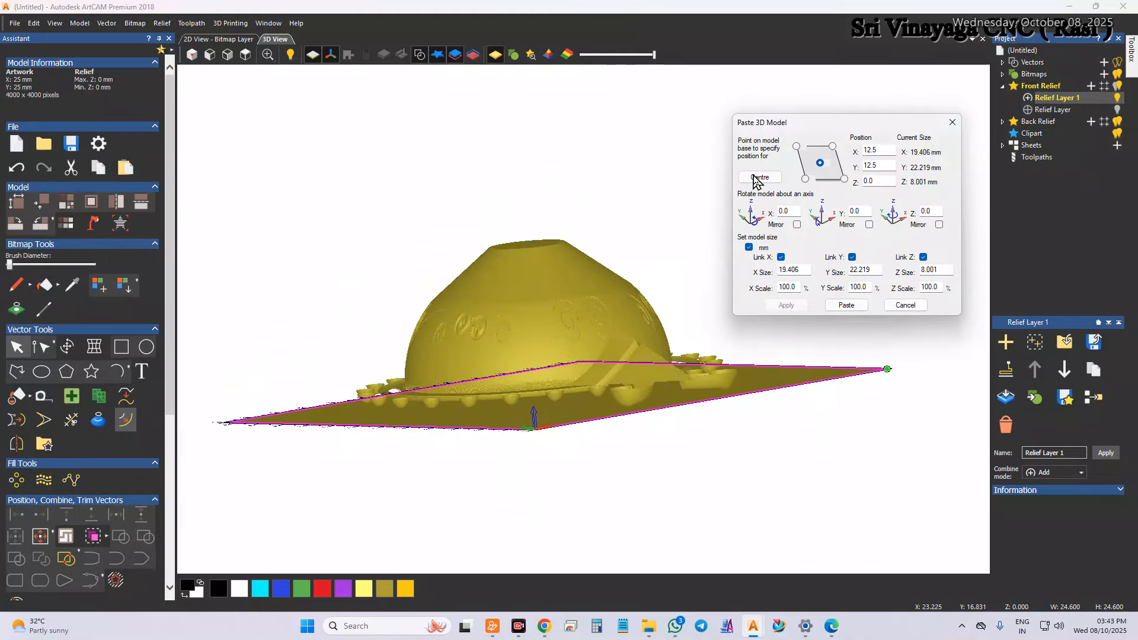
- Centre the imported 3D model at X 12.5, Y 12.5 and paste it into Relief Layer 1
click(756, 178)
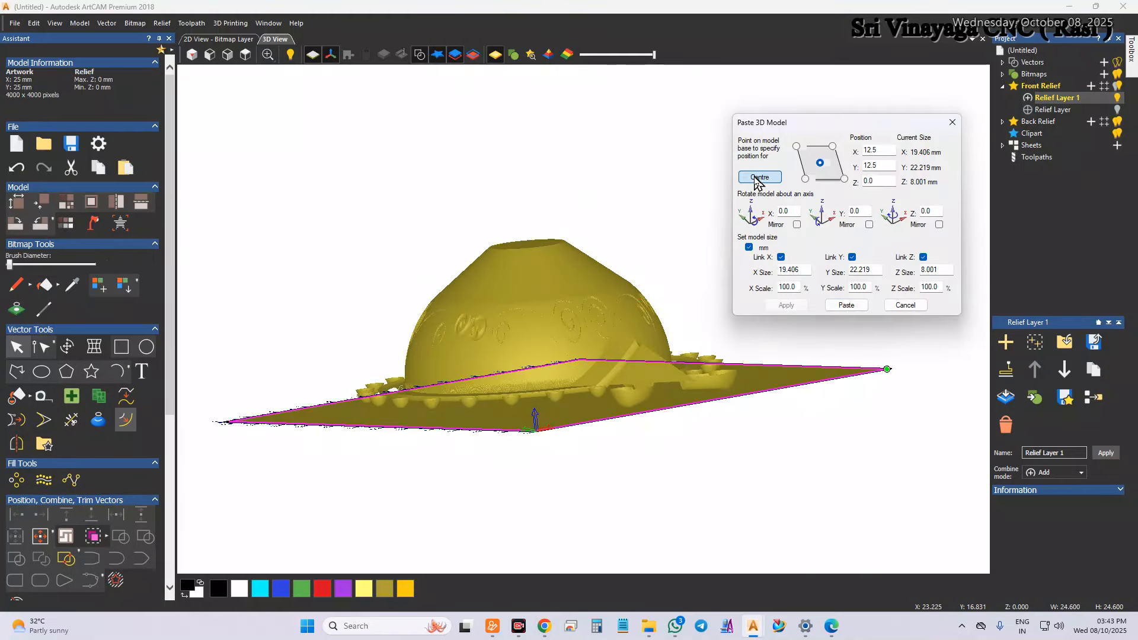
click(844, 306)
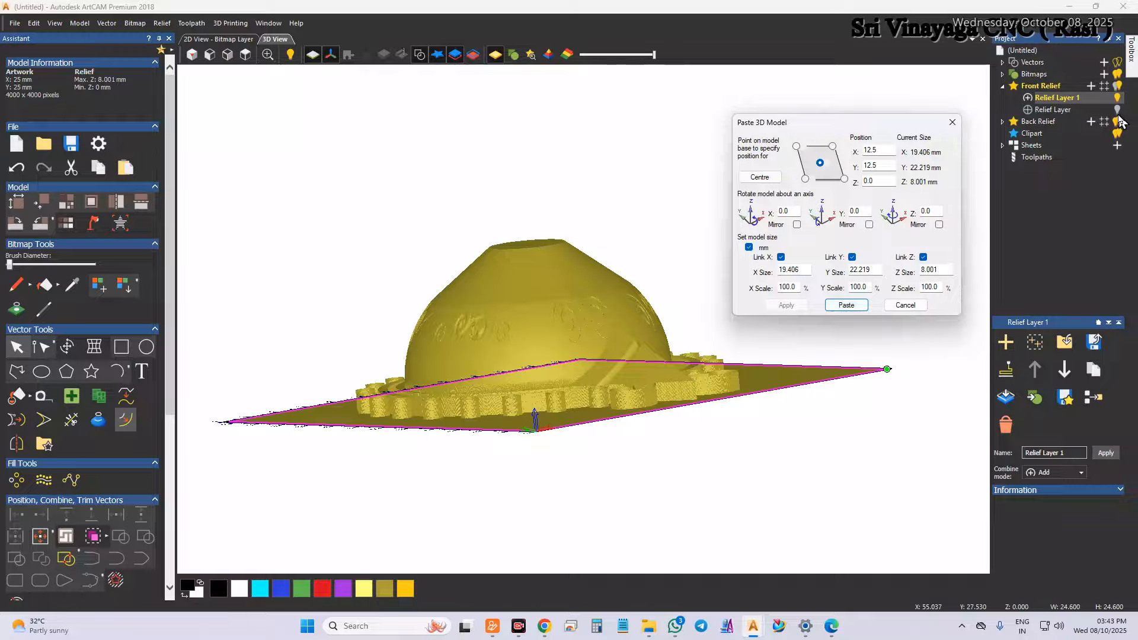
click(906, 306)
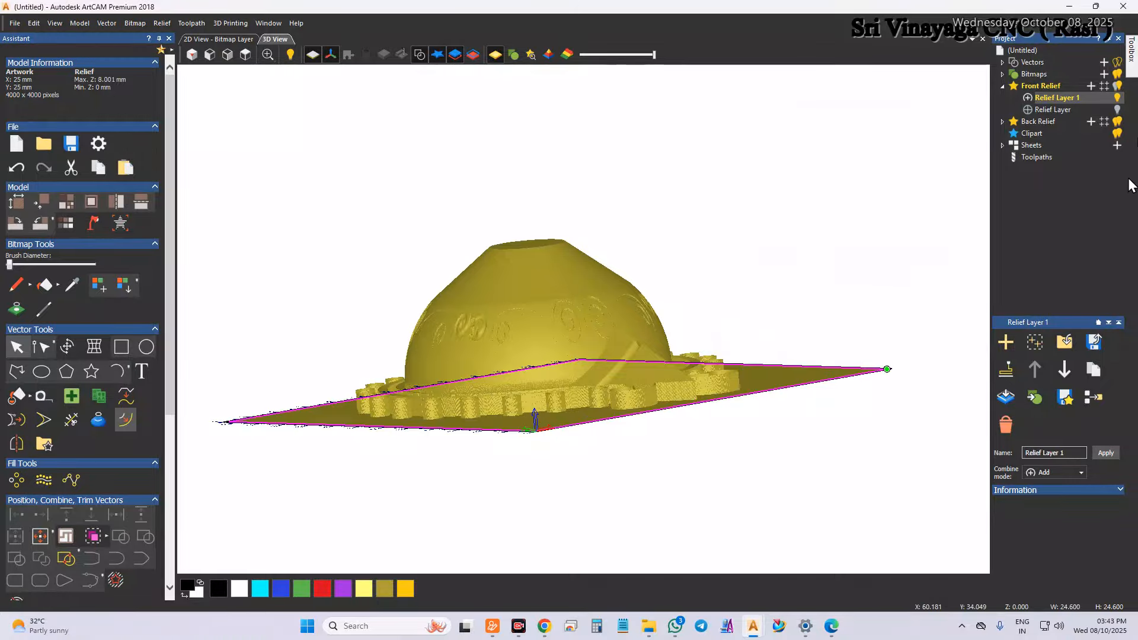
- Show the base Relief Layer and set Relief Layer 1 to Subtract to sink the lamp shape into the block
click(1117, 110)
click(1028, 98)
drag(753, 356, 716, 385)
scroll(675, 368, up, 5)
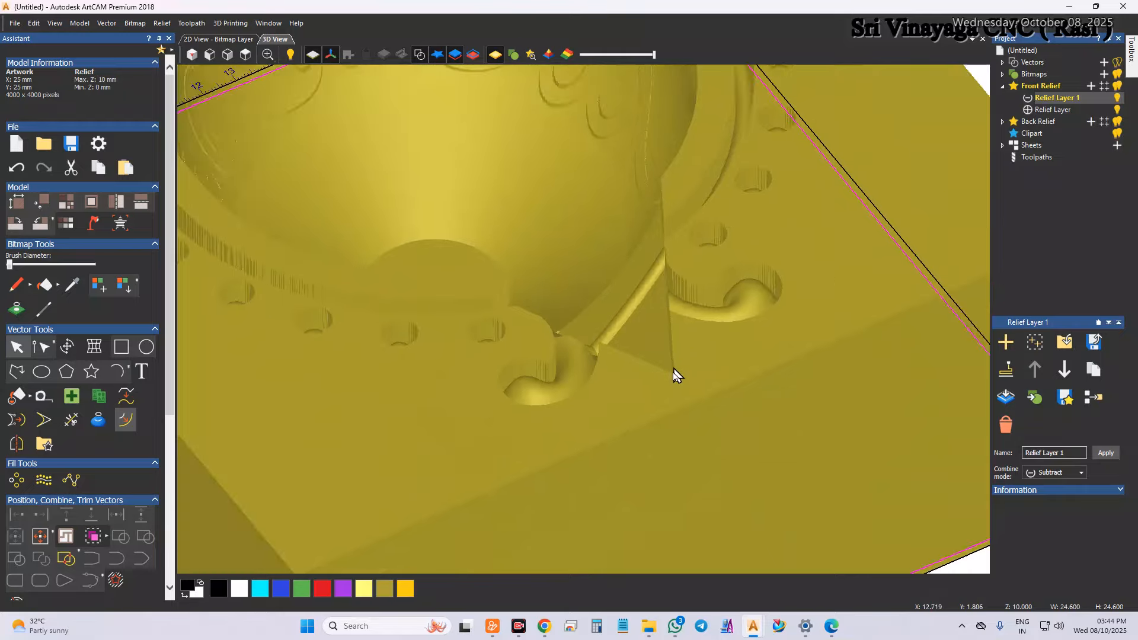
scroll(676, 367, down, 5)
drag(640, 470, 627, 218)
scroll(709, 277, down, 5)
drag(709, 277, 645, 117)
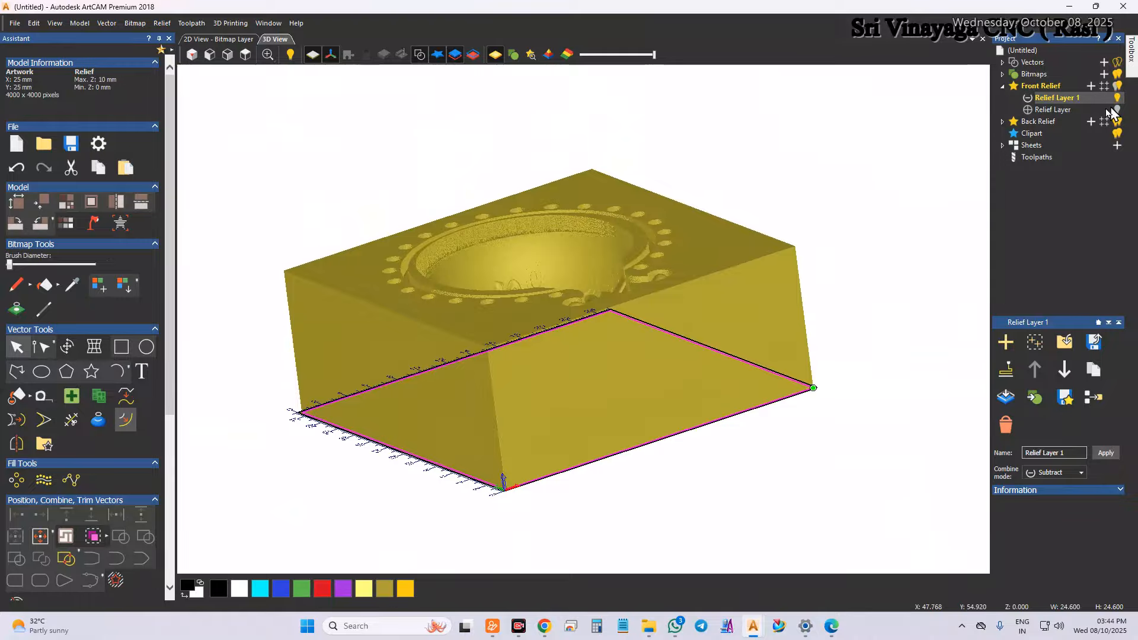
- Hide the base Relief Layer and examine the pasted model around its spout and beads
click(1117, 110)
scroll(550, 485, up, 5)
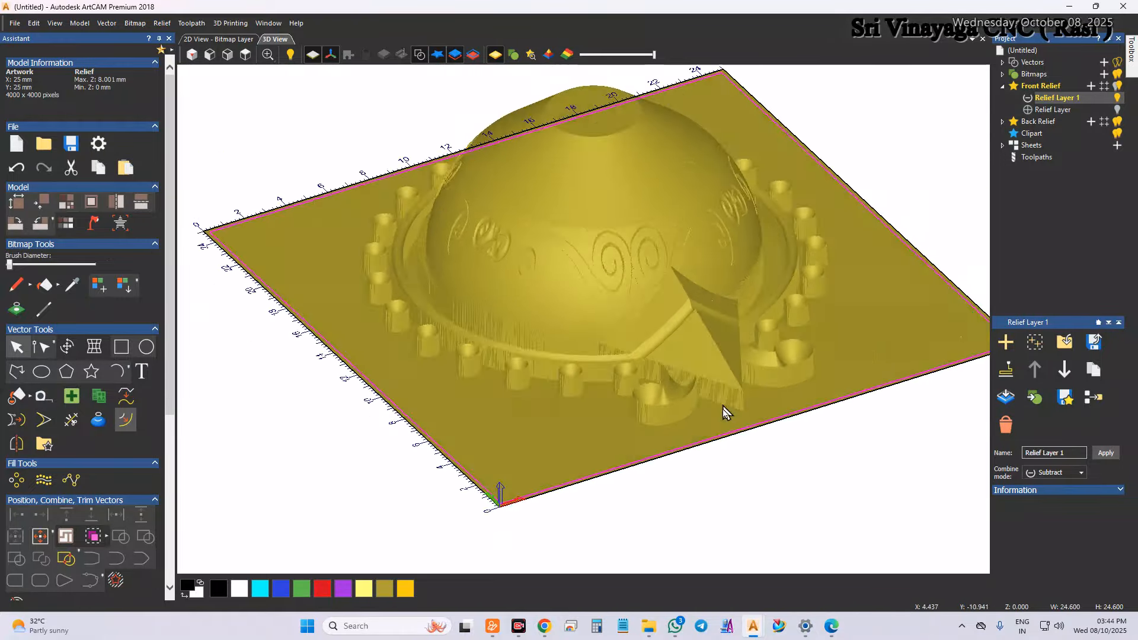
drag(724, 412, 741, 474)
- Switch to the original lamp model in the other ArtCAM window and close its triangle mesh settings
mouse_move(753, 626)
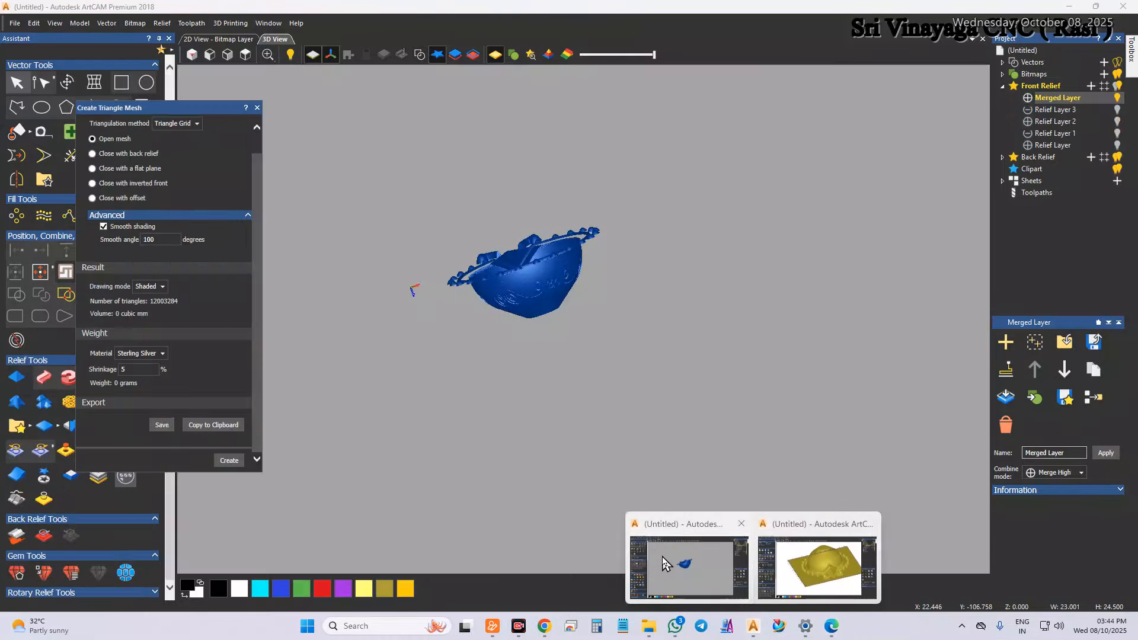
click(666, 564)
click(257, 108)
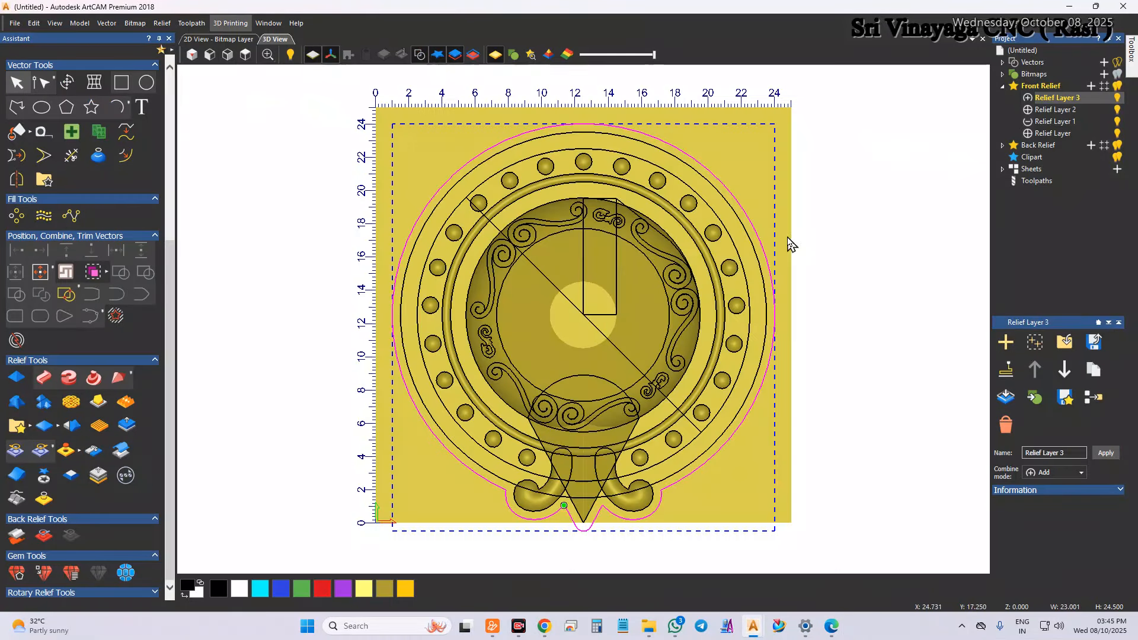
- Check the ring ridge crossing the spout by toggling Relief Layer 2's visibility, and undo the last relief change
scroll(602, 467, up, 6)
click(457, 344)
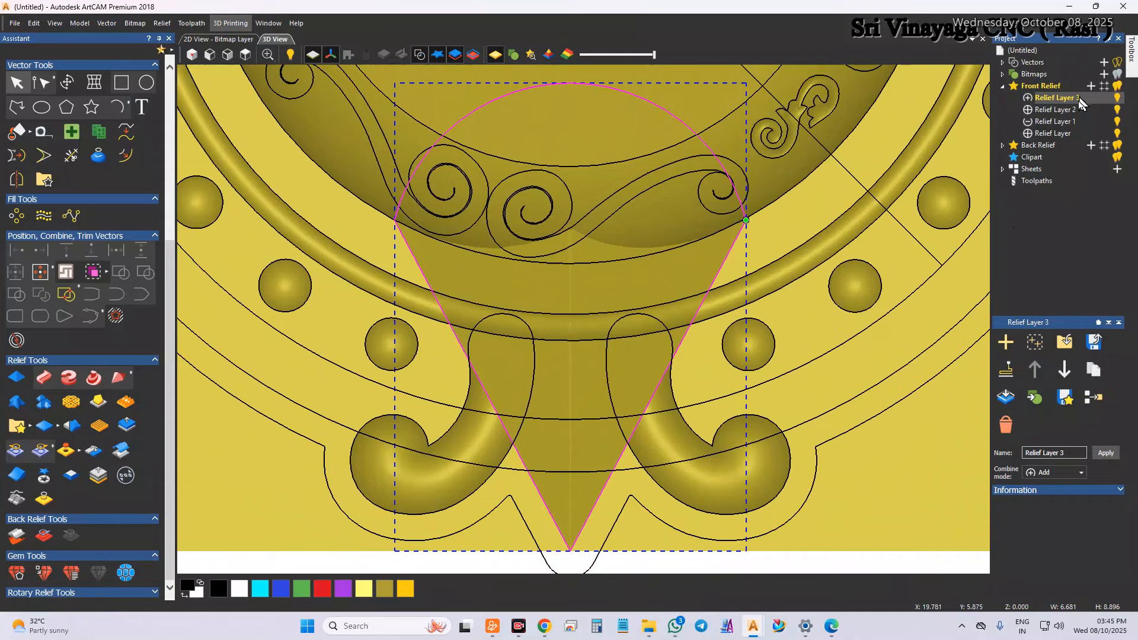
drag(789, 361, 522, 445)
scroll(520, 445, up, 5)
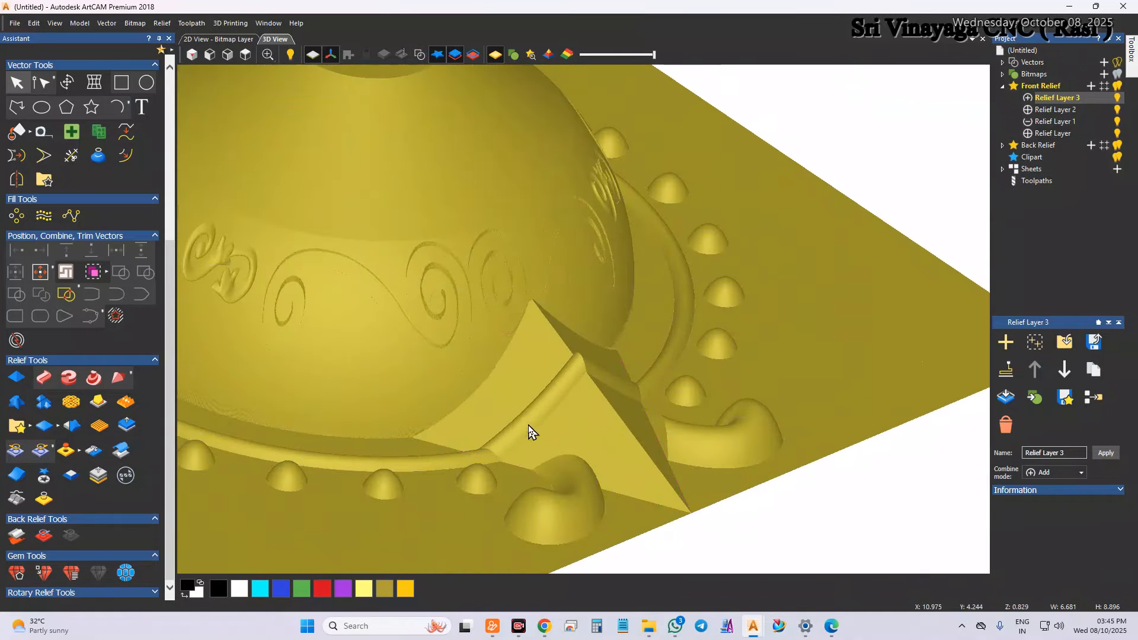
click(1118, 109)
click(1117, 109)
key(ctrl+z)
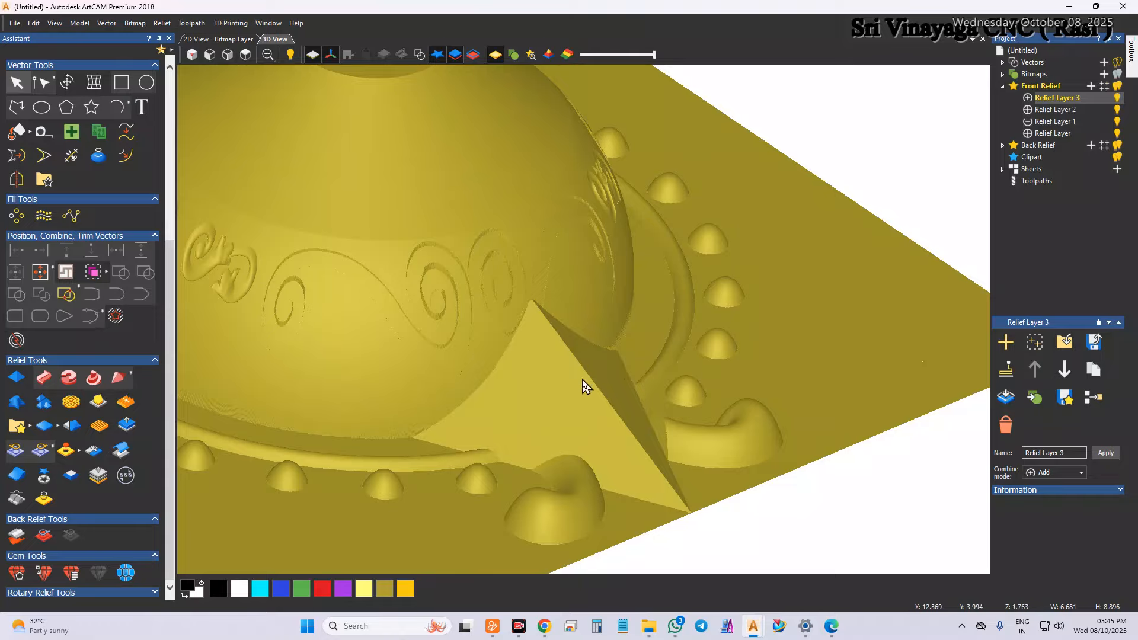
- Compare the spout relief with the vectors in plan view, and hide the vectors again
drag(647, 373, 601, 338)
scroll(600, 337, down, 4)
click(419, 55)
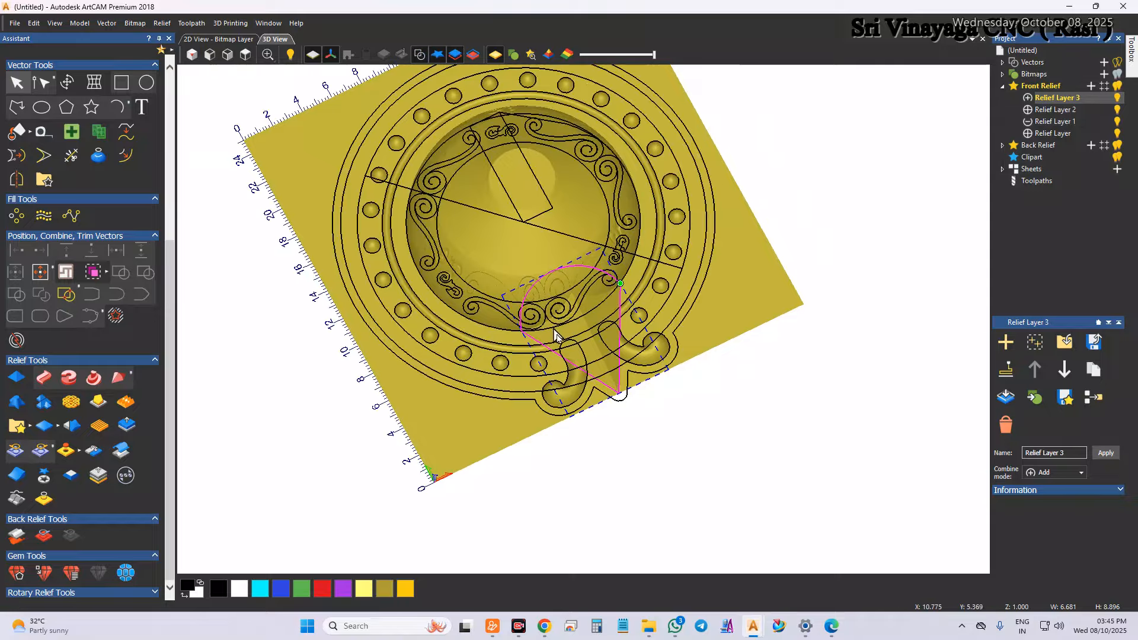
click(245, 54)
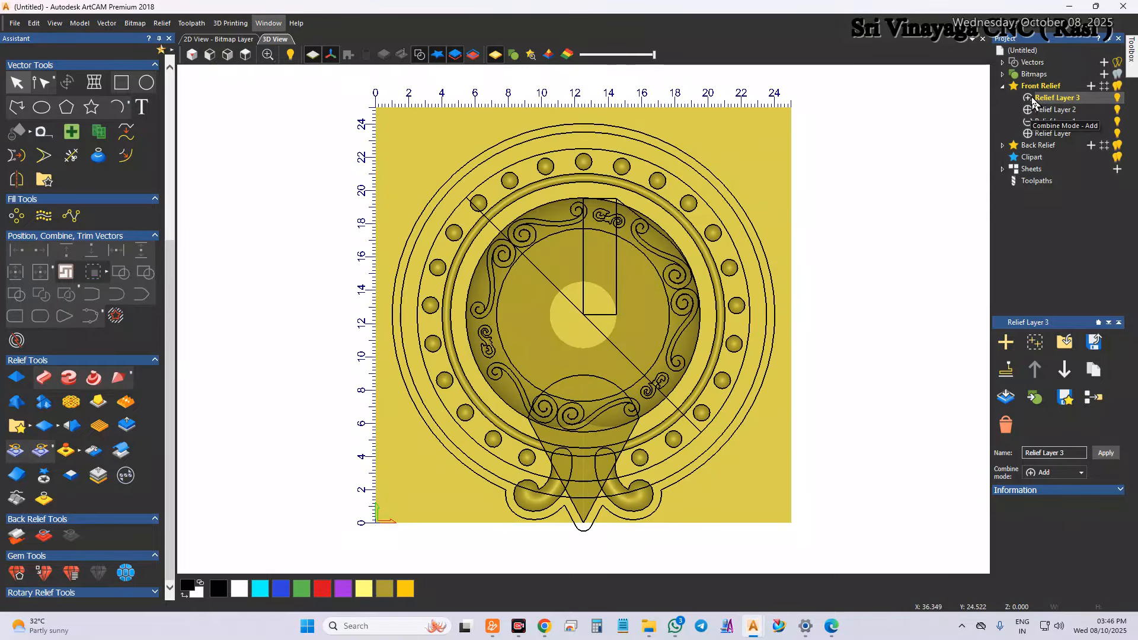
click(419, 56)
- Inspect the whole relief and combine the visible relief layers into a new merged layer
drag(729, 320, 938, 184)
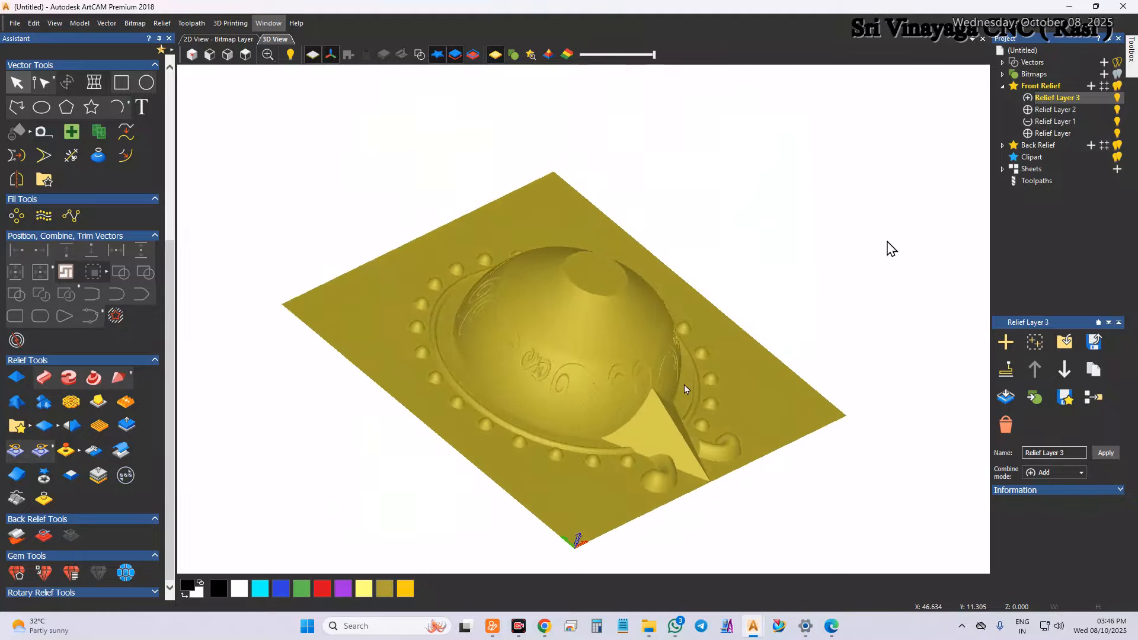
scroll(732, 365, up, 4)
drag(731, 364, 563, 278)
scroll(567, 278, down, 2)
scroll(665, 371, down, 3)
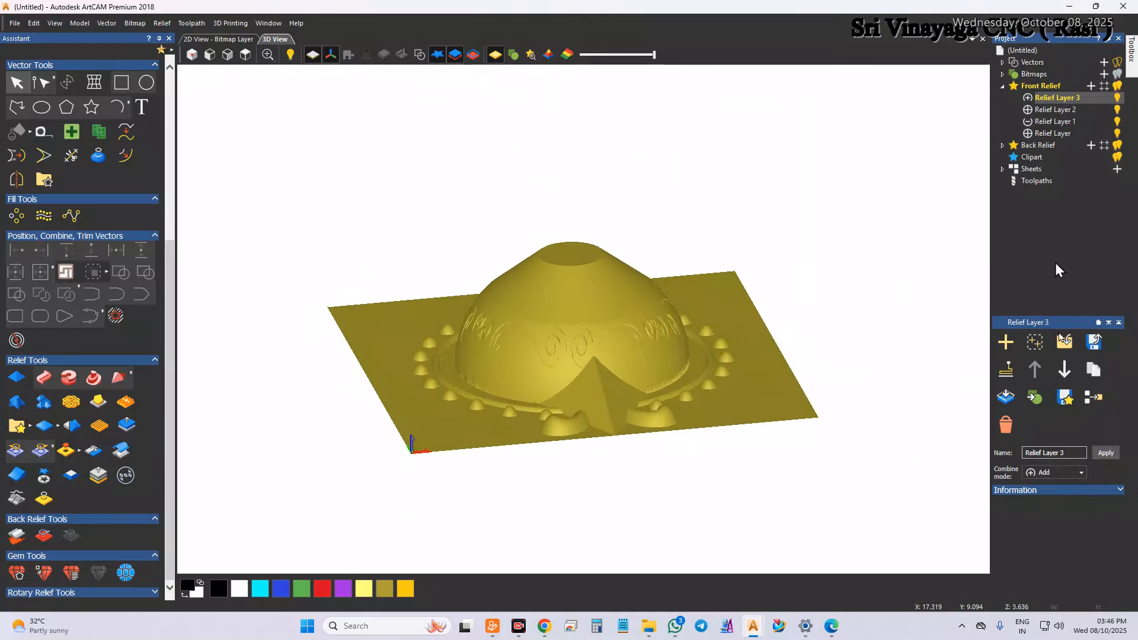
click(1098, 402)
scroll(562, 319, up, 4)
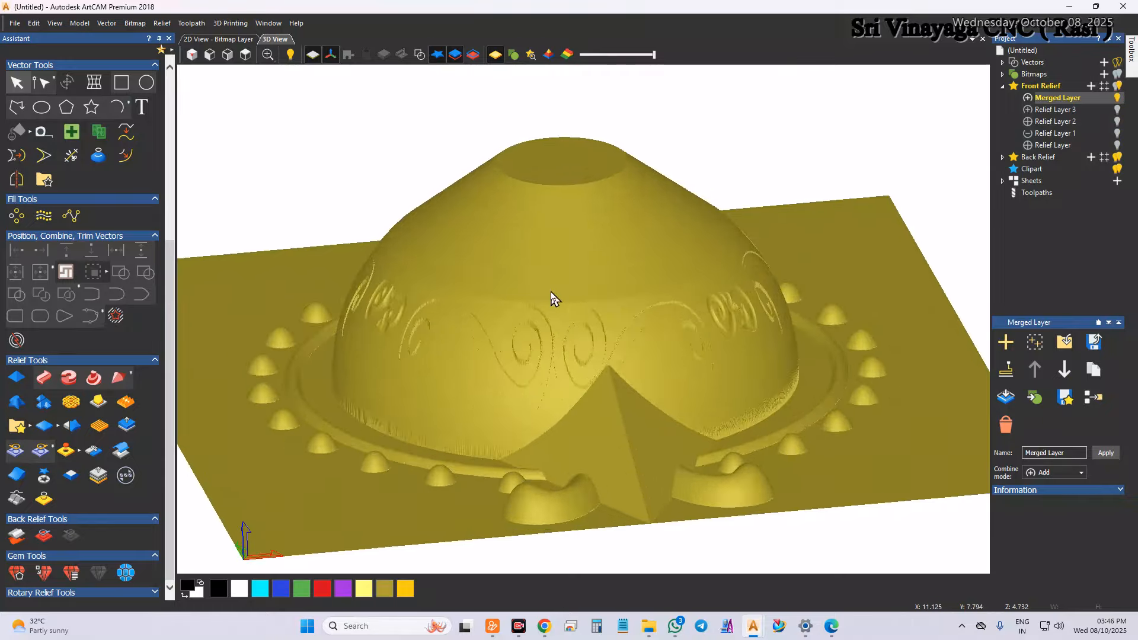
- Create an open triangle mesh of the merged relief and export it as binary STL, replacing Agal Vilakku.stl
drag(742, 266, 660, 353)
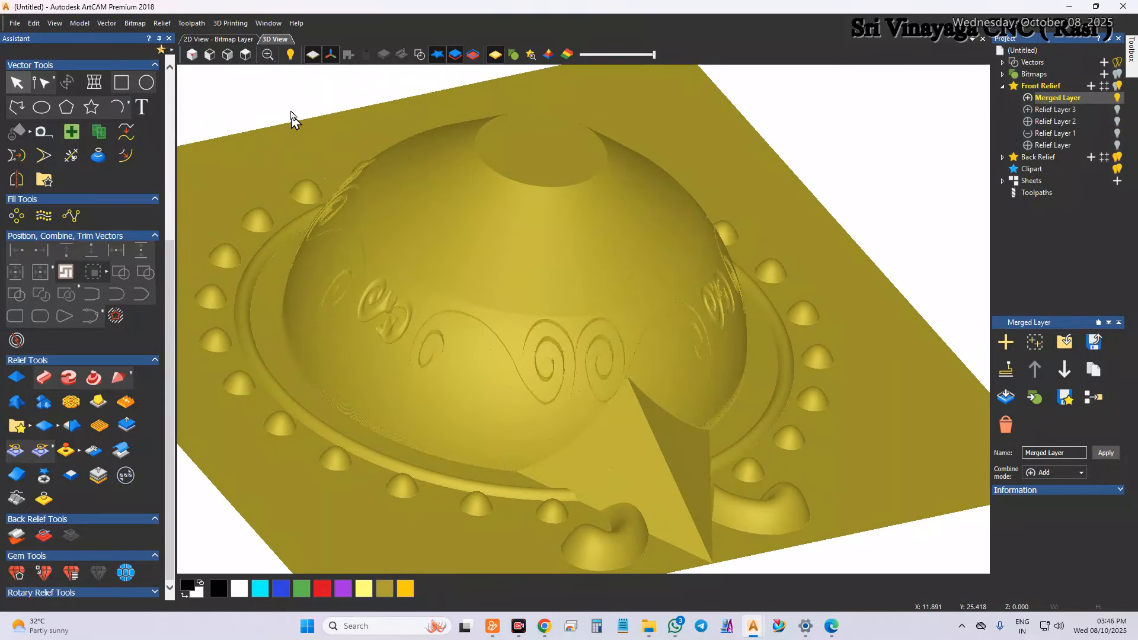
click(125, 475)
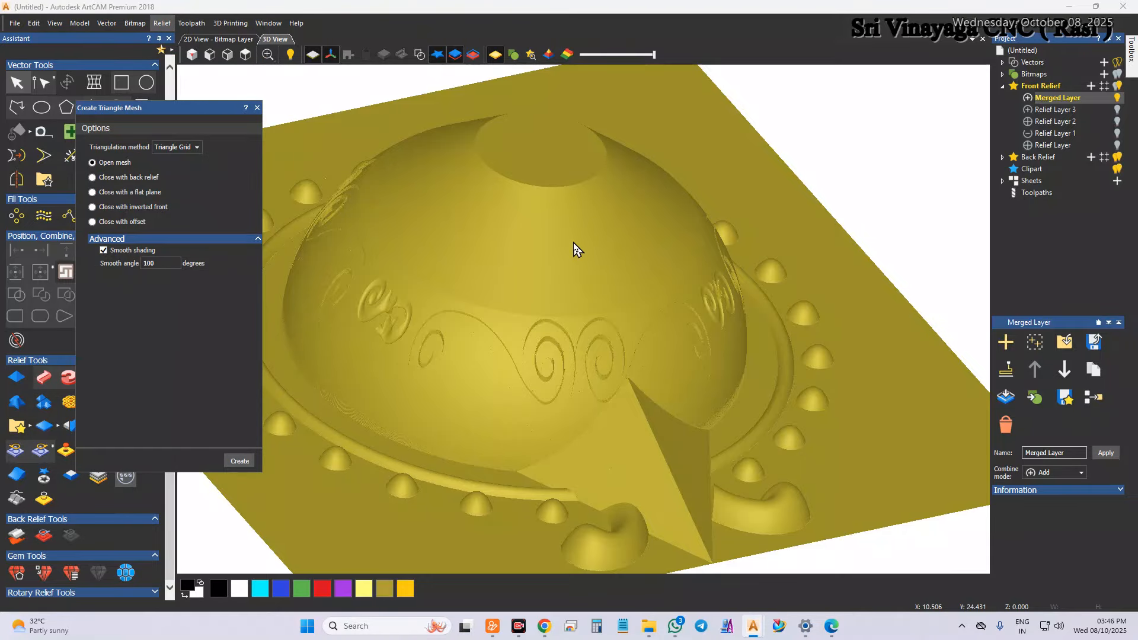
click(239, 460)
scroll(162, 436, down, 1)
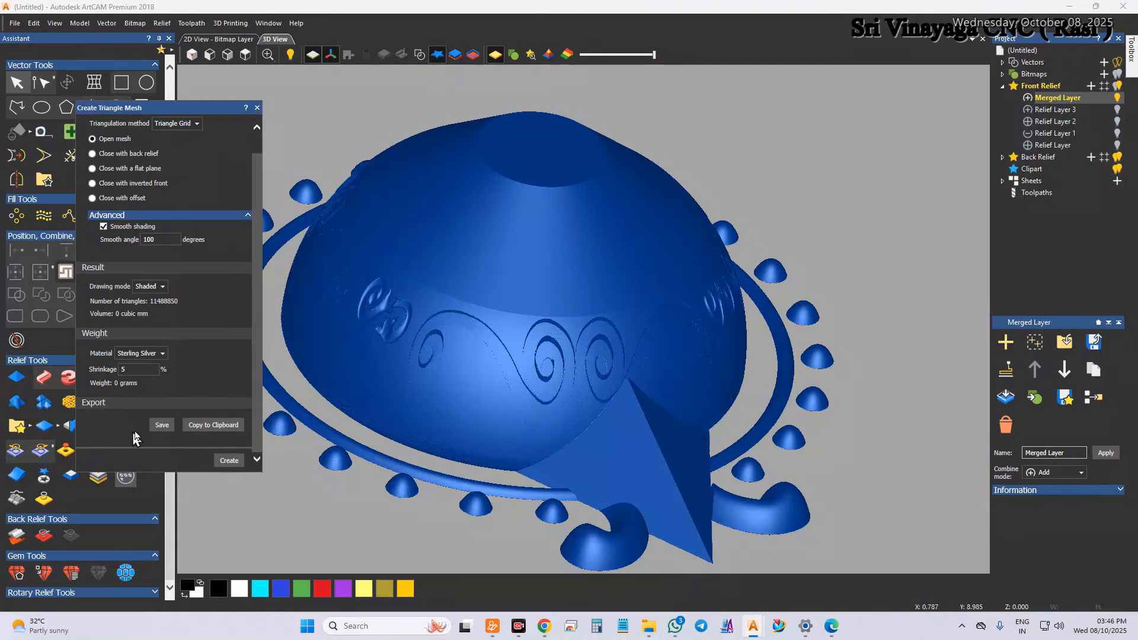
click(178, 348)
click(467, 432)
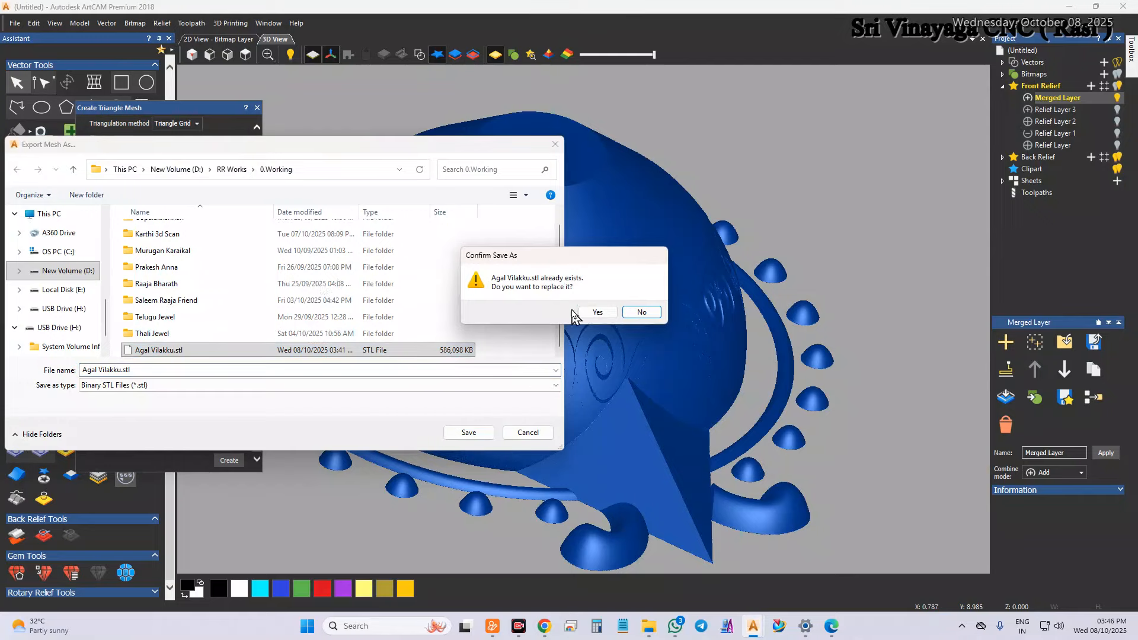
click(598, 310)
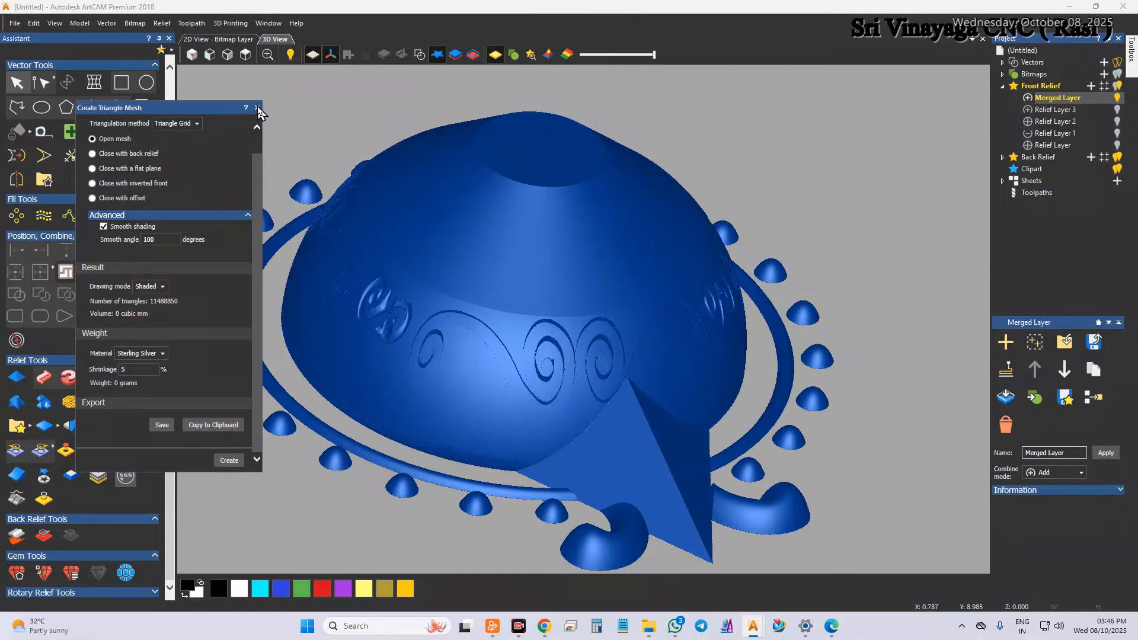
key(Escape)
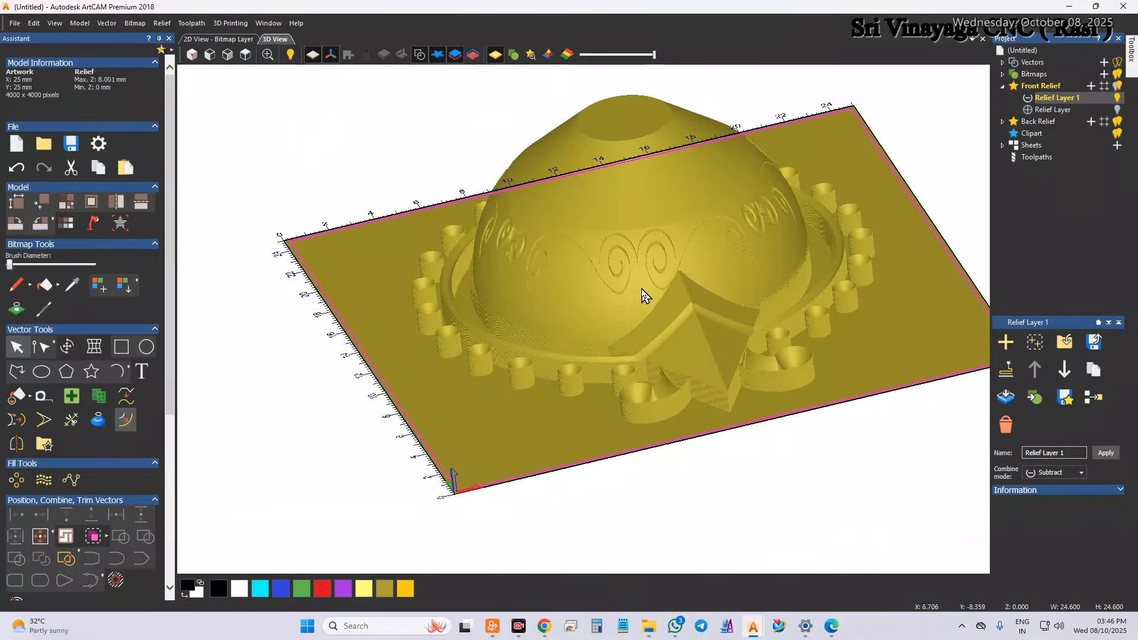
- In the die model's ArtCAM window, clear Relief Layer 1 and paste the exported lamp model centred at X 12.5, Y 12.5
drag(734, 305, 770, 277)
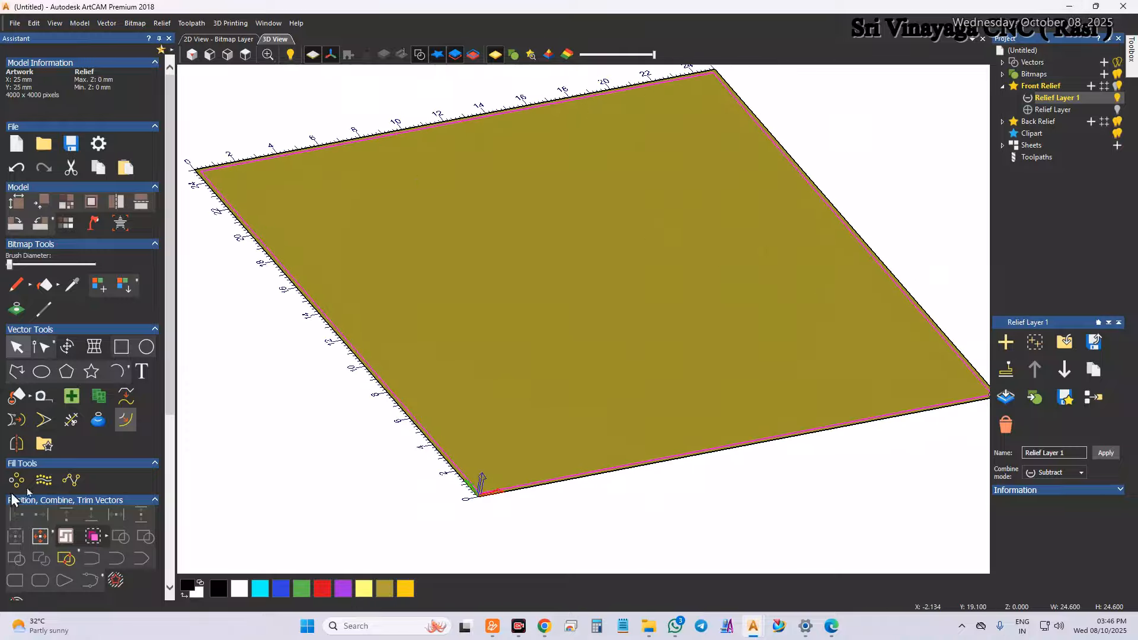
scroll(11, 493, down, 5)
click(161, 23)
mouse_move(190, 47)
click(326, 59)
double_click(174, 242)
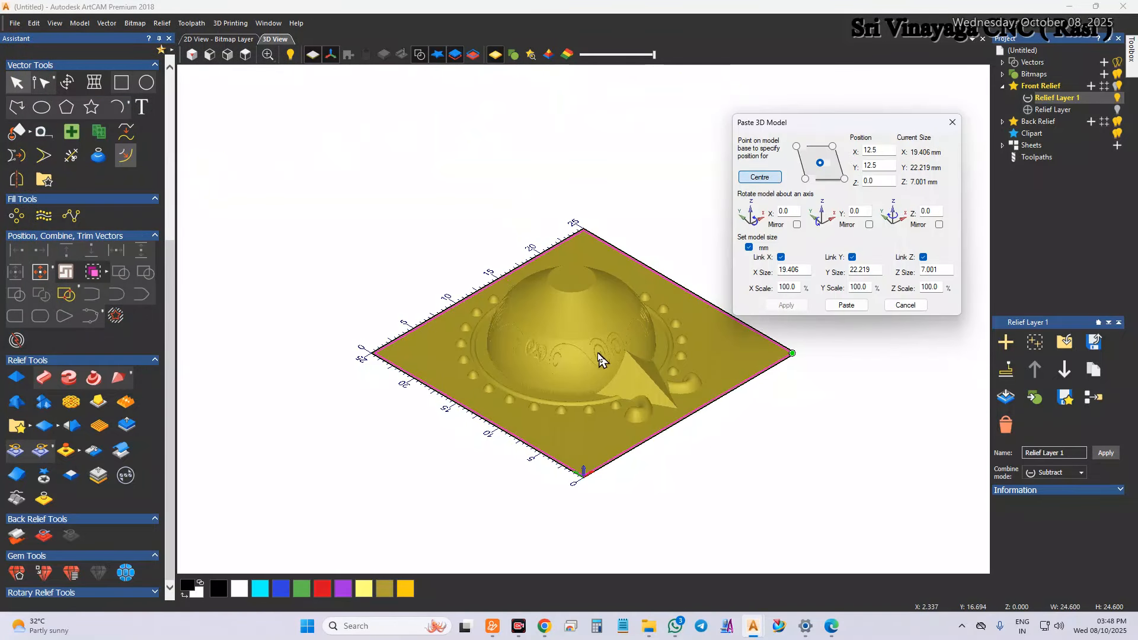
scroll(625, 282, up, 3)
click(846, 304)
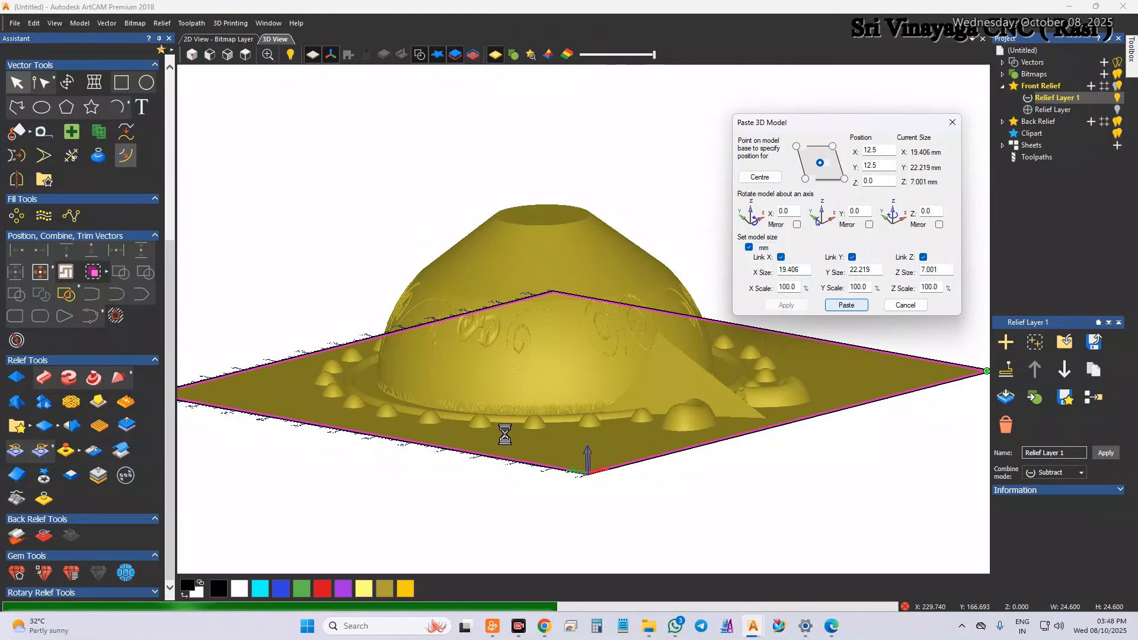
click(905, 304)
- Show the block's Relief Layer, hide the vectors and inspect the sunken lamp cavity from several angles
scroll(586, 362, up, 3)
click(1119, 111)
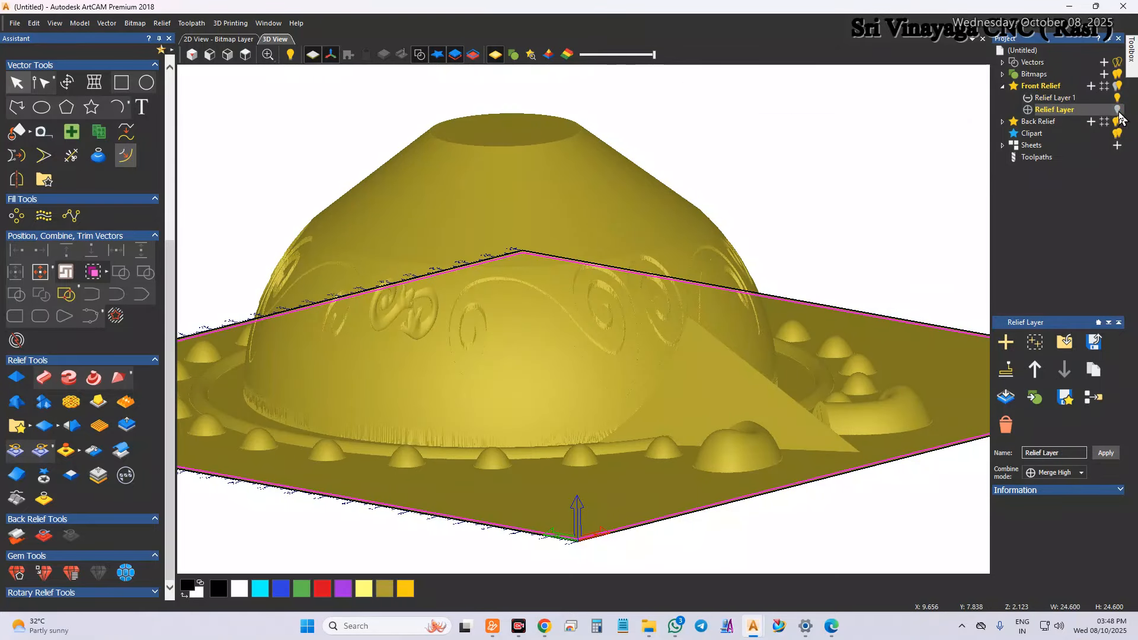
click(1117, 111)
scroll(719, 249, down, 4)
drag(718, 250, 642, 338)
click(421, 57)
scroll(654, 281, down, 1)
drag(643, 249, 382, 372)
scroll(674, 374, up, 4)
scroll(610, 261, down, 3)
scroll(643, 386, down, 3)
scroll(835, 379, up, 3)
scroll(710, 252, up, 3)
scroll(686, 309, down, 1)
scroll(653, 231, down, 3)
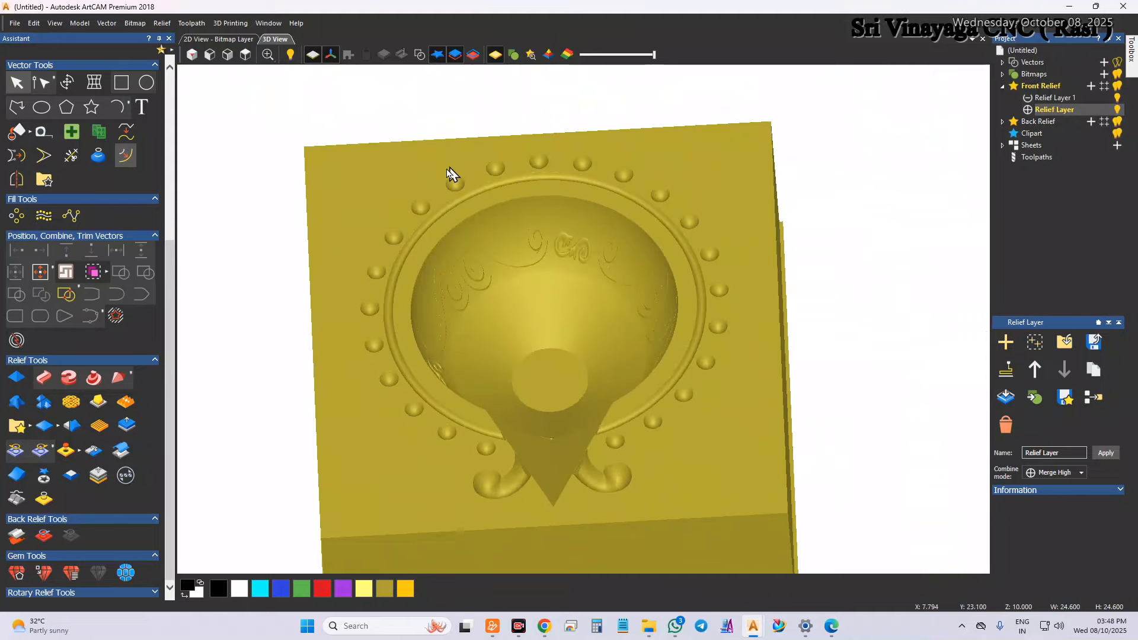
- Copy the outer outline and inner circle vectors from the original model into the die model, centre them and nudge them up onto the lamp
click(245, 55)
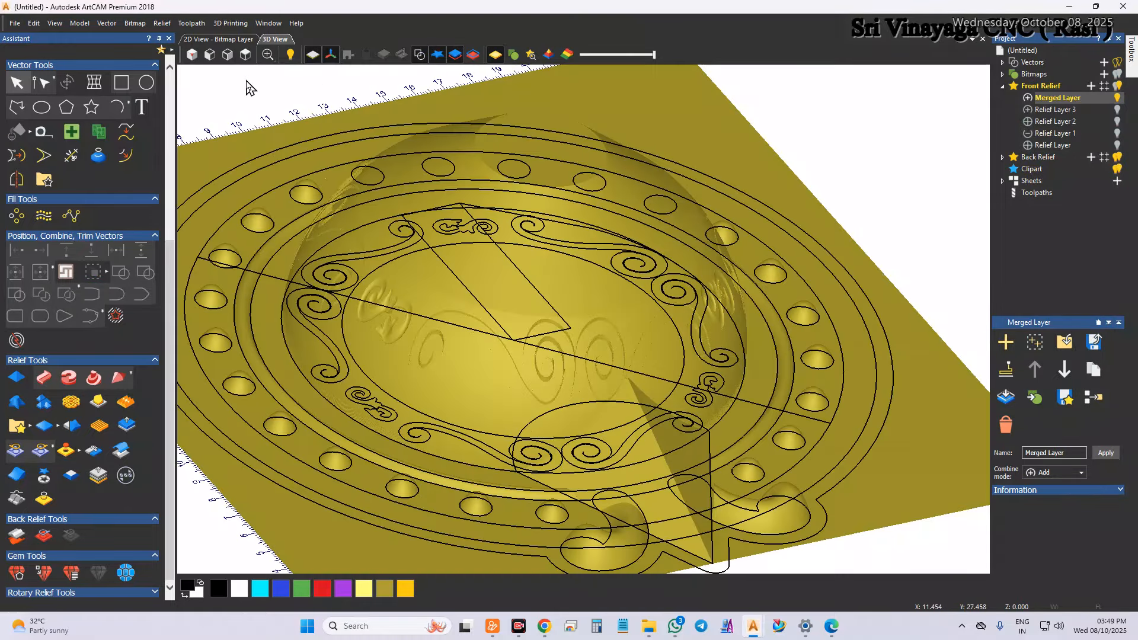
click(245, 55)
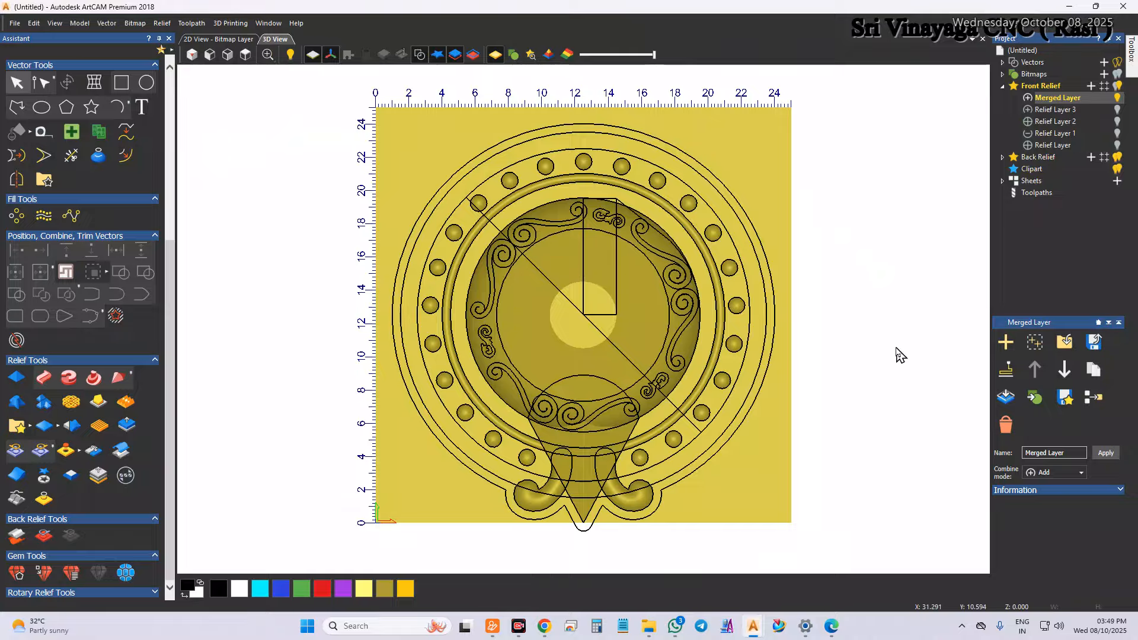
click(660, 499)
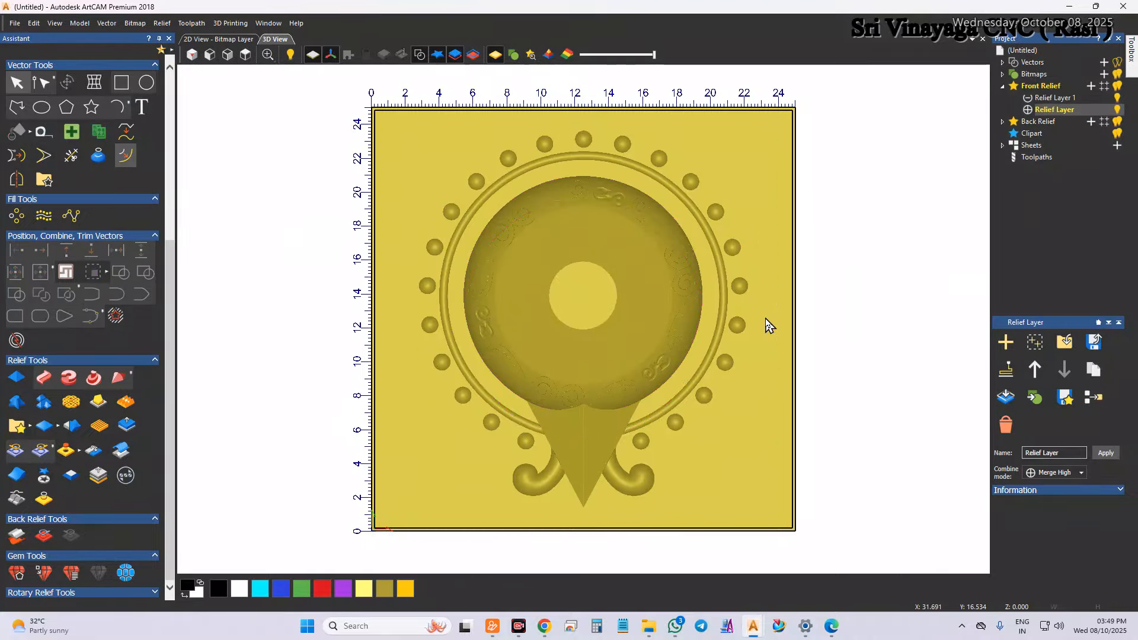
click(768, 325)
key(F9)
key(Up)
key(Up)
key(Up)
key(Up)
key(Up)
key(Up)
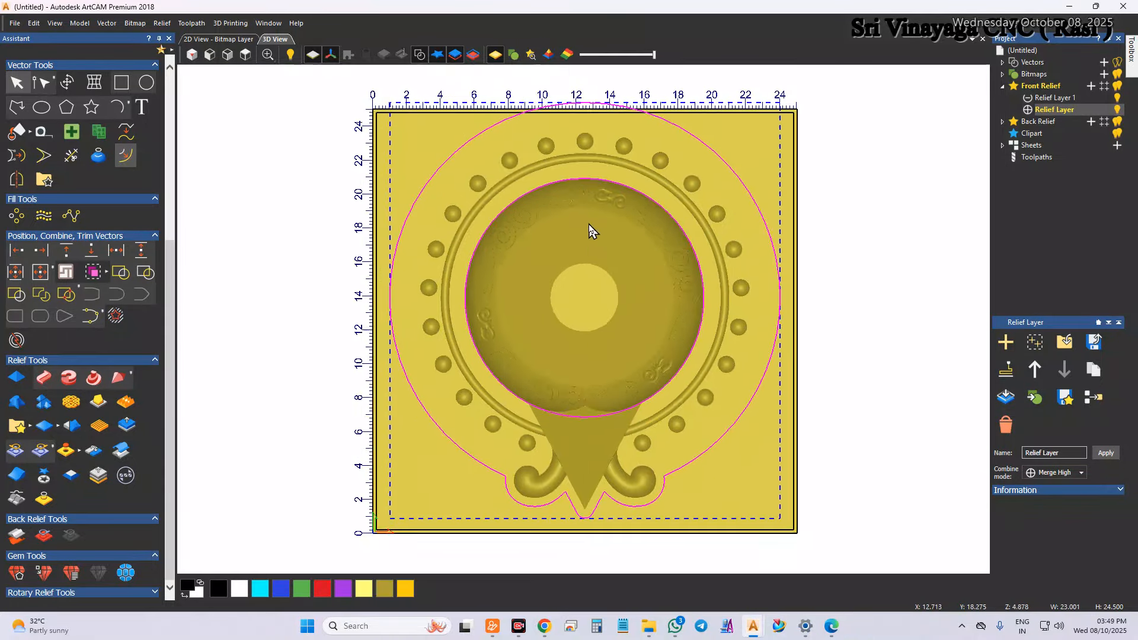
- Check the pasted vectors against the cavity, delete the inner circle and select the remaining outer outline
scroll(595, 190, up, 5)
scroll(622, 513, down, 3)
scroll(613, 460, up, 2)
click(671, 267)
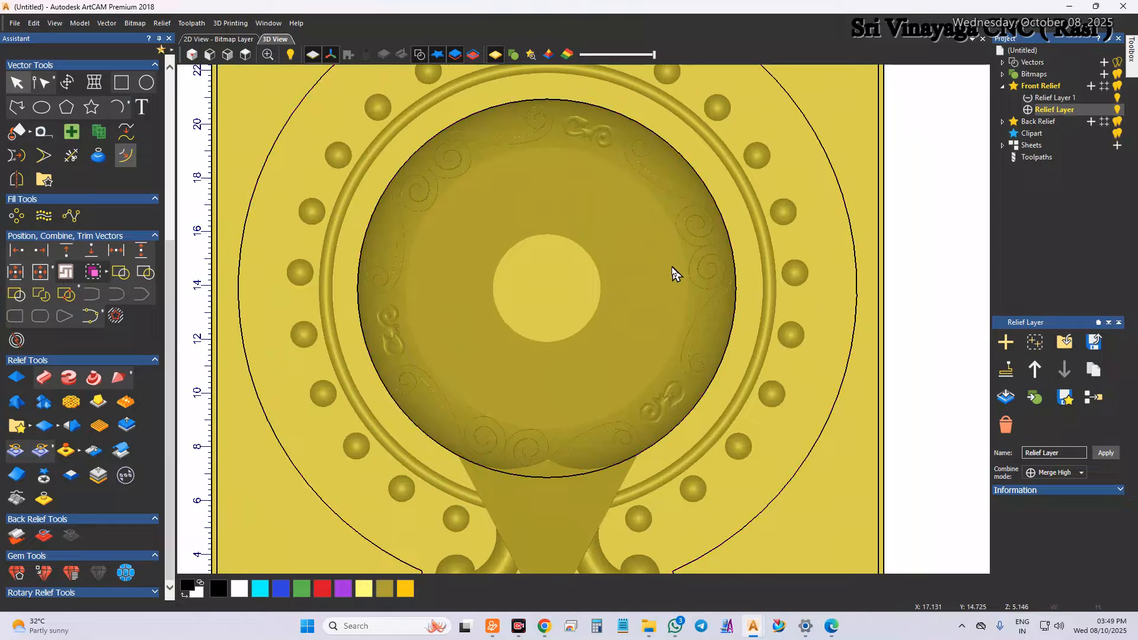
scroll(673, 225, down, 3)
click(611, 240)
key(Delete)
click(666, 230)
drag(797, 314, 803, 149)
scroll(722, 371, up, 4)
scroll(645, 430, down, 4)
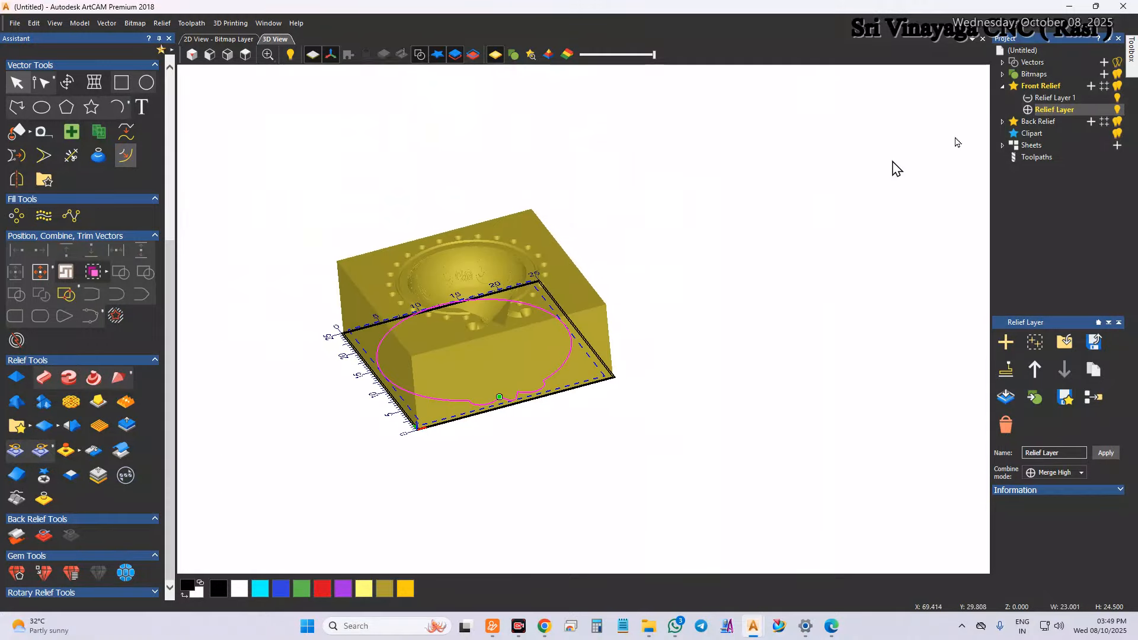
- Compare the lamp with the outline by toggling Relief Layer's visibility, and try transforming the relief within the square border
click(1118, 112)
click(637, 278)
scroll(456, 380, up, 4)
drag(779, 286, 606, 285)
click(1118, 113)
click(1117, 112)
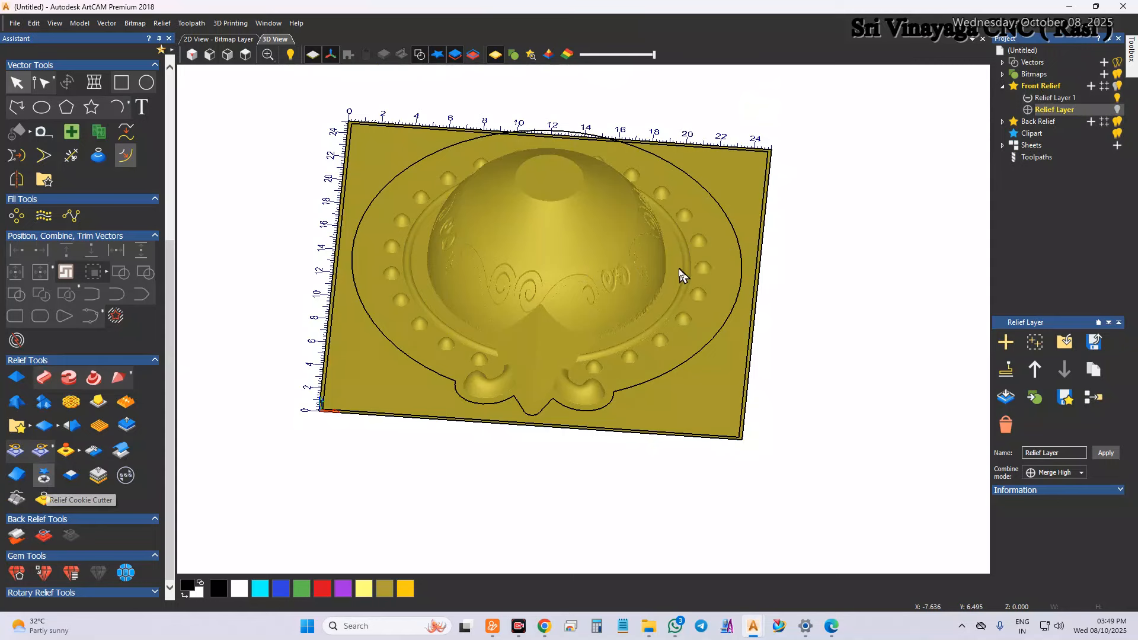
key(ctrl+t)
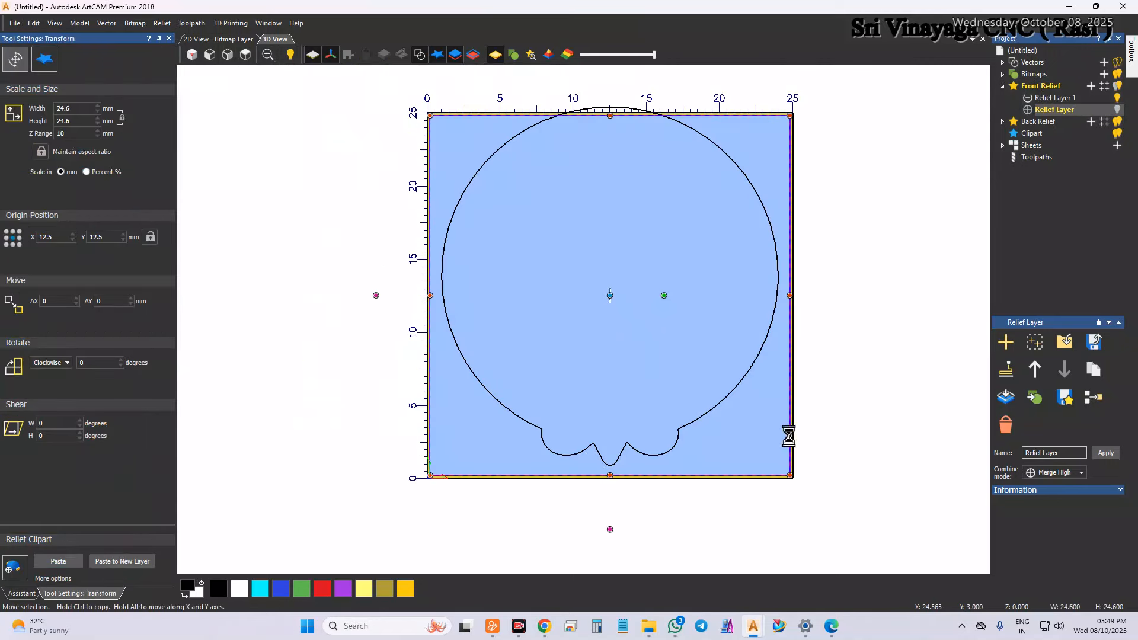
click(848, 278)
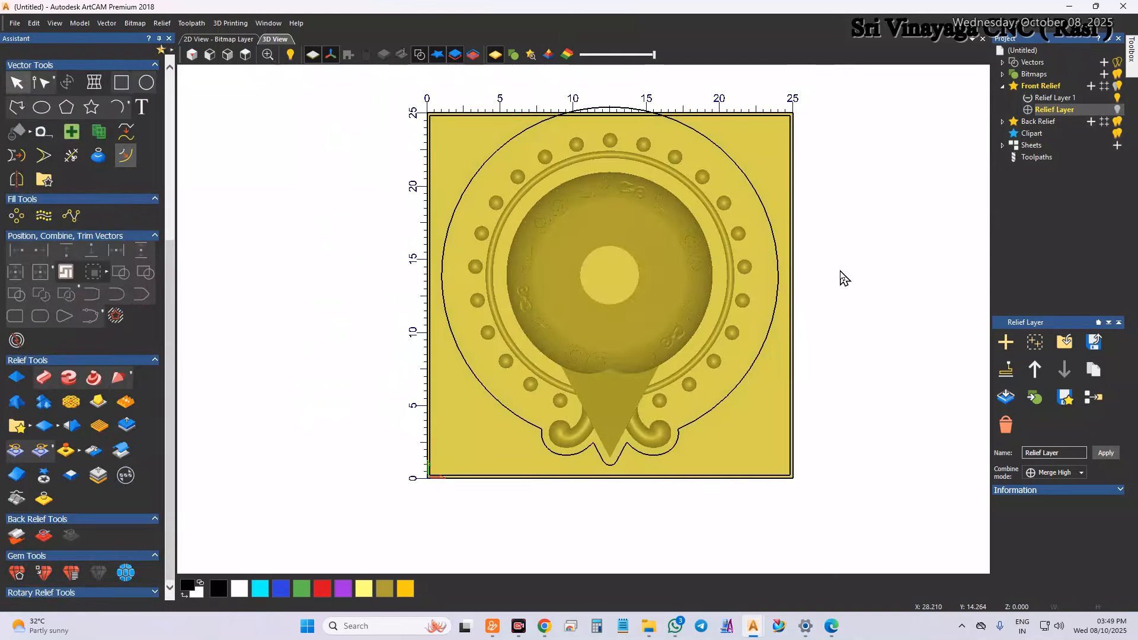
- On Relief Layer 1, select the outline and circle with the lamp boundary and move relief and vectors down to an origin of Y 12.521 mm
click(1066, 98)
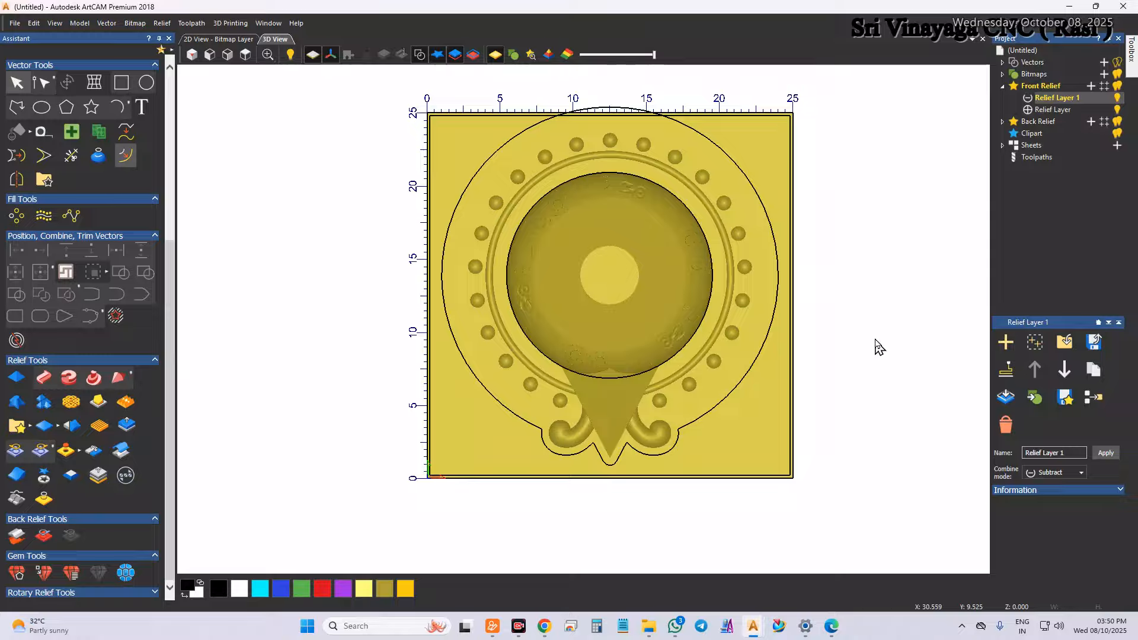
click(74, 477)
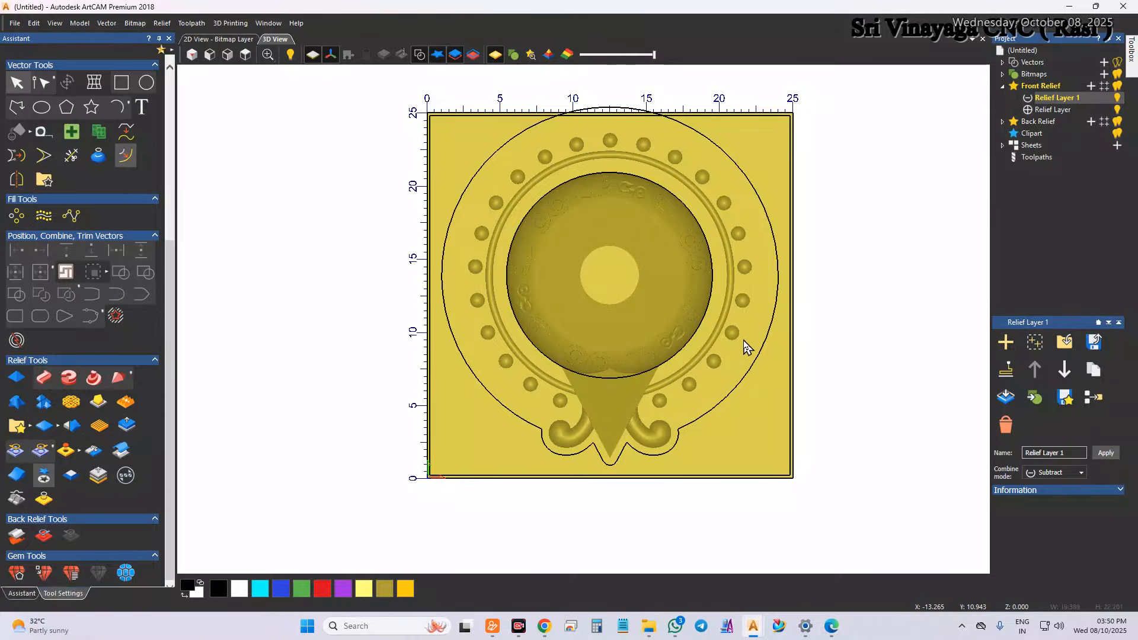
shift+click(732, 394)
shift+click(610, 379)
key(Down)
key(Down)
key(Down)
key(Down)
key(Down)
key(Down)
key(Down)
key(Down)
key(Down)
key(Down)
key(Down)
key(Down)
key(Down)
key(Down)
key(Down)
key(Down)
key(Down)
key(Up)
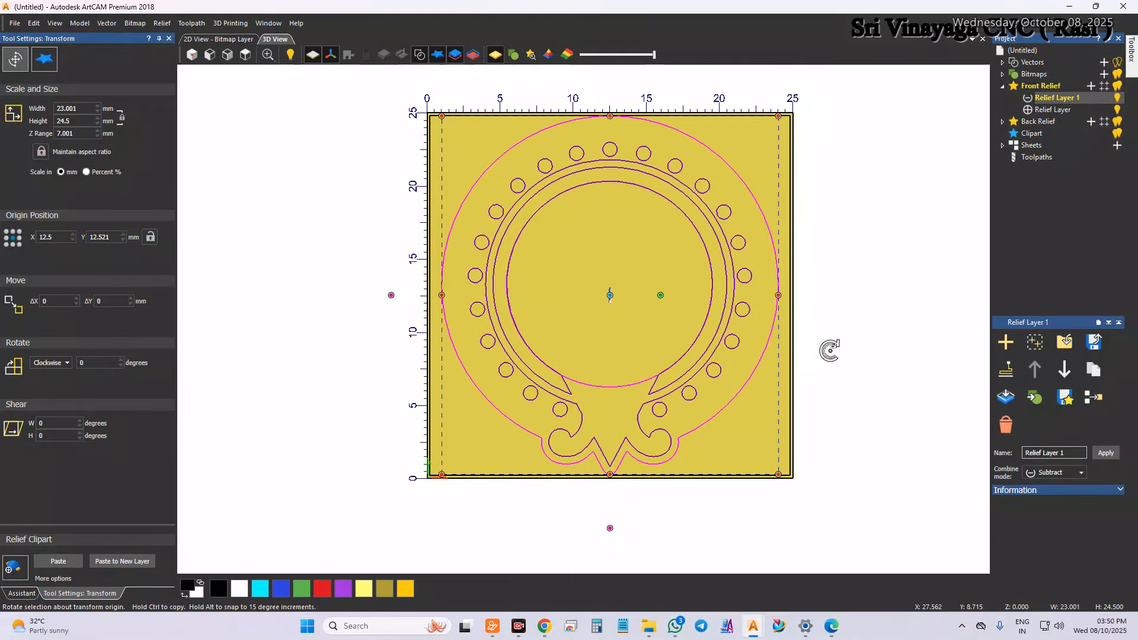
click(848, 348)
- Inspect the repositioned lamp cavity in the block with the vectors hidden, and show the vectors again
double_click(665, 394)
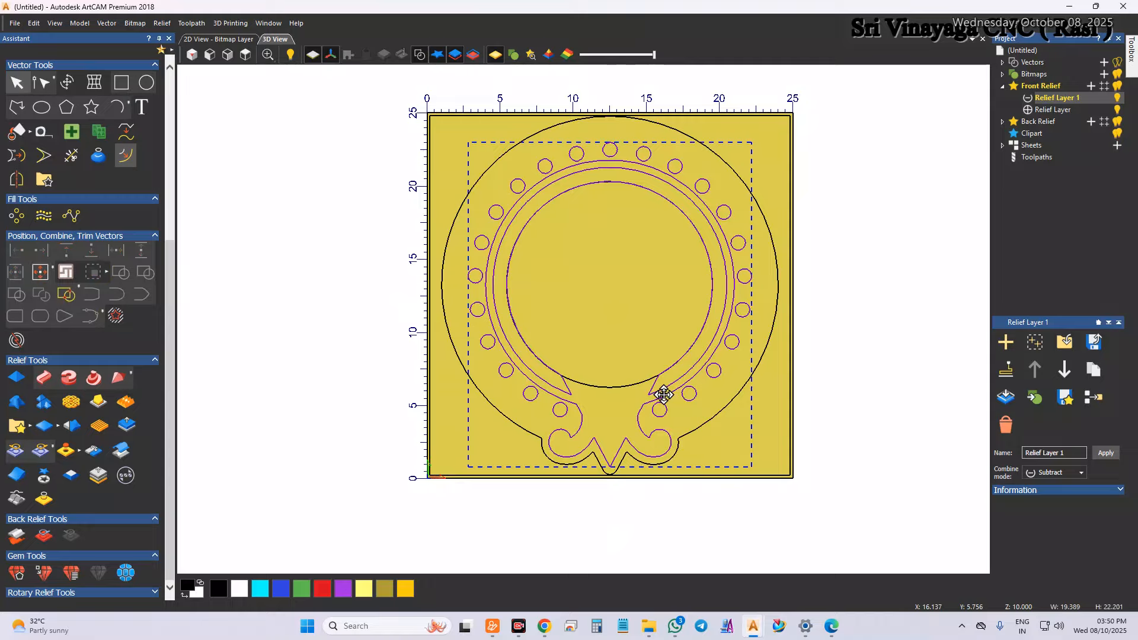
click(910, 347)
click(419, 55)
middle_drag(854, 336, 896, 154)
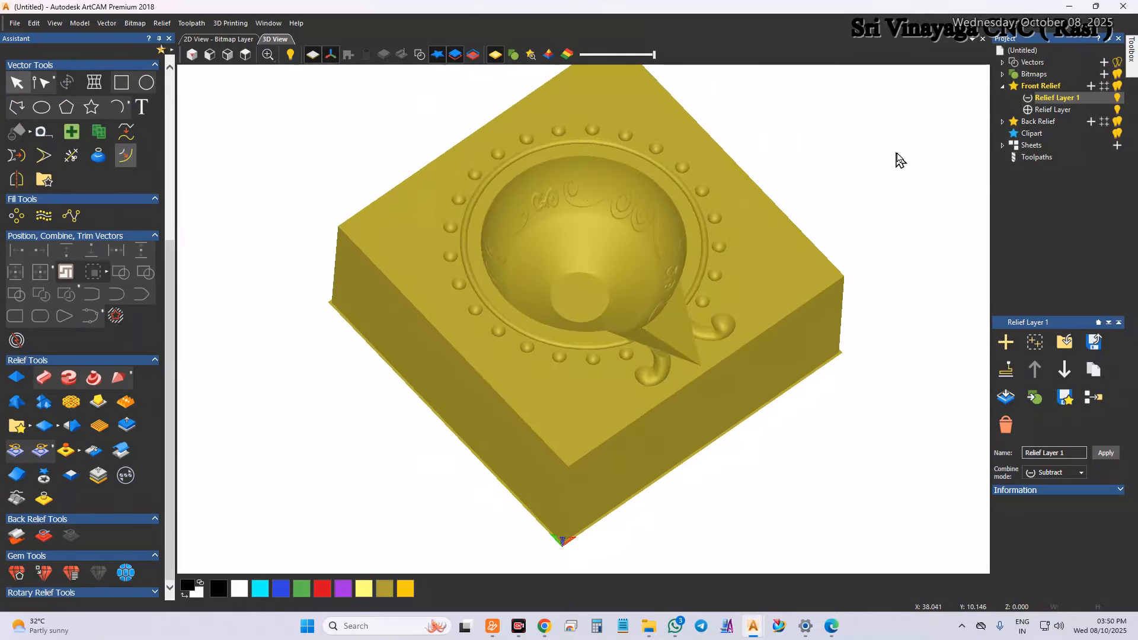
click(420, 55)
- Add a flat plane with a 0.2 mm start height inside the outer outline on Relief Layer using the Shape Editor
click(602, 466)
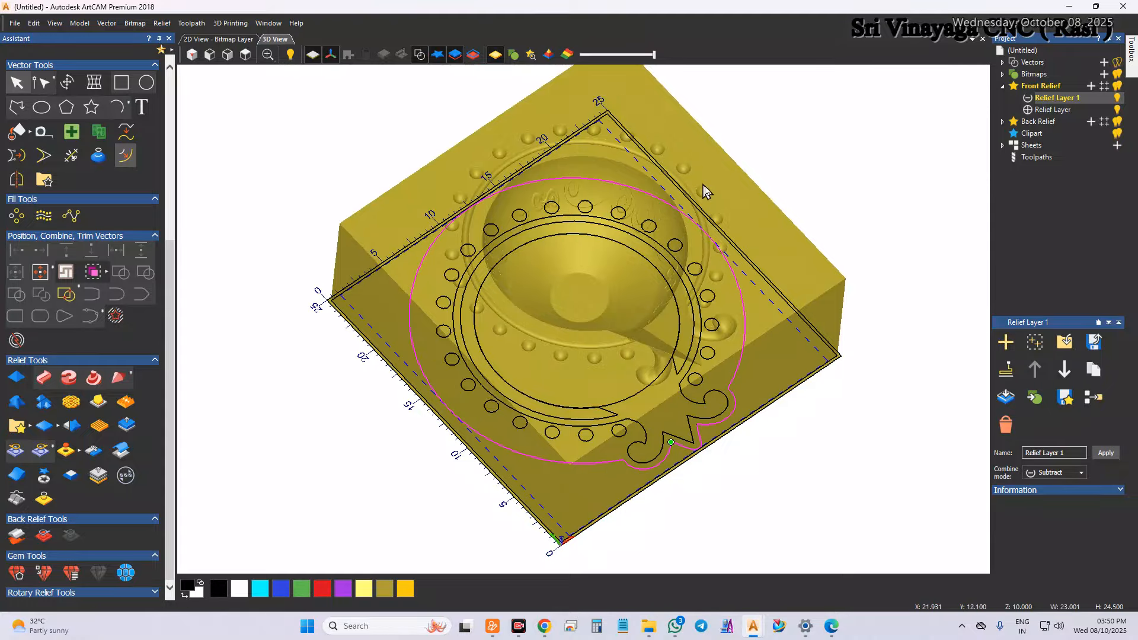
click(245, 55)
middle_drag(806, 439, 644, 164)
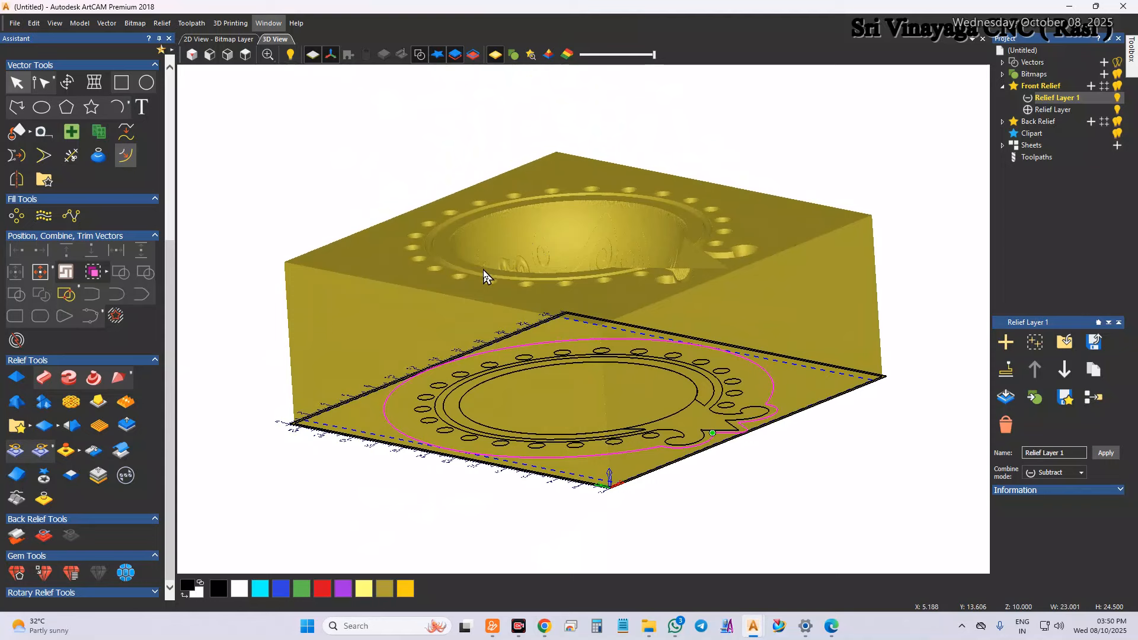
click(1054, 109)
key(F12)
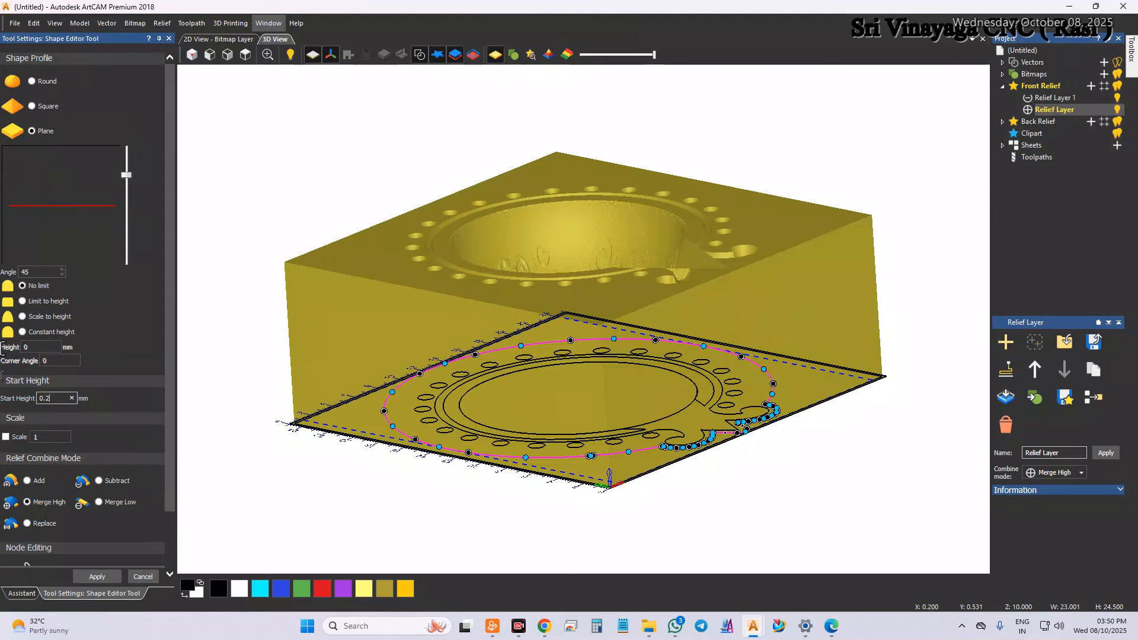
click(27, 480)
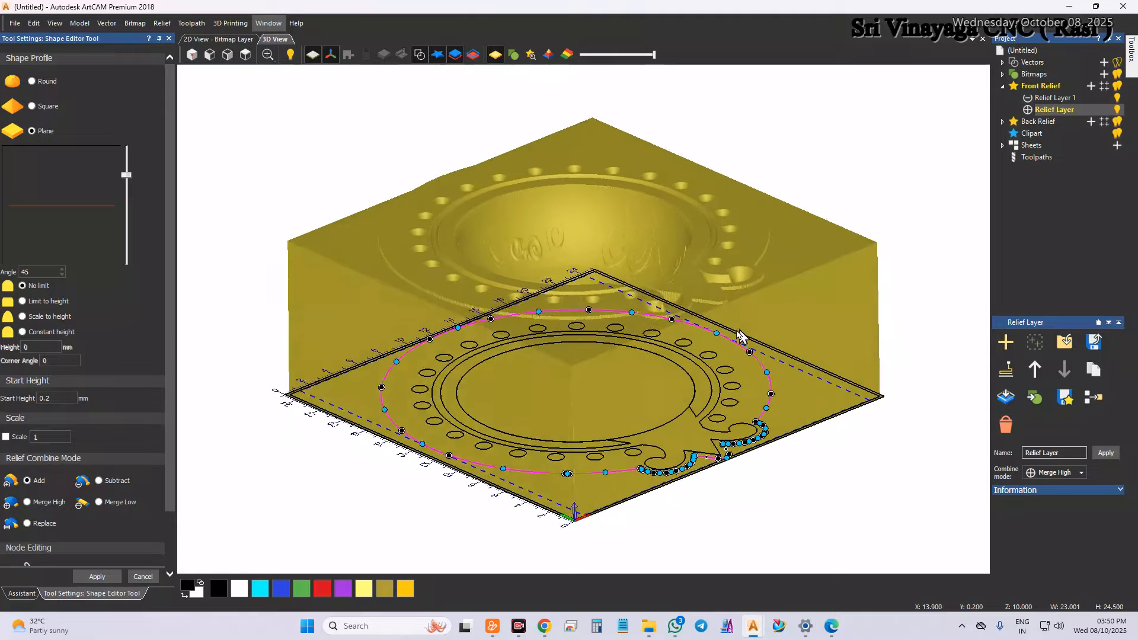
- Hide the vectors, close the Shape Editor and examine the outline step around the lamp cavity up close
click(420, 54)
scroll(670, 328, up, 3)
drag(670, 328, 643, 343)
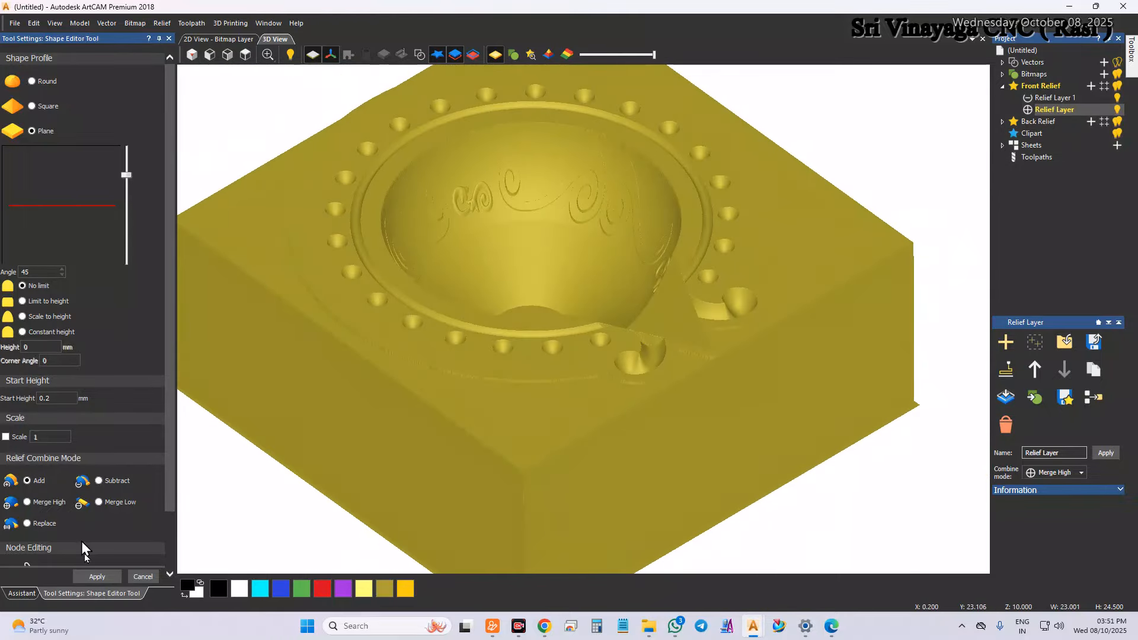
click(143, 577)
drag(802, 452, 656, 382)
scroll(472, 304, up, 3)
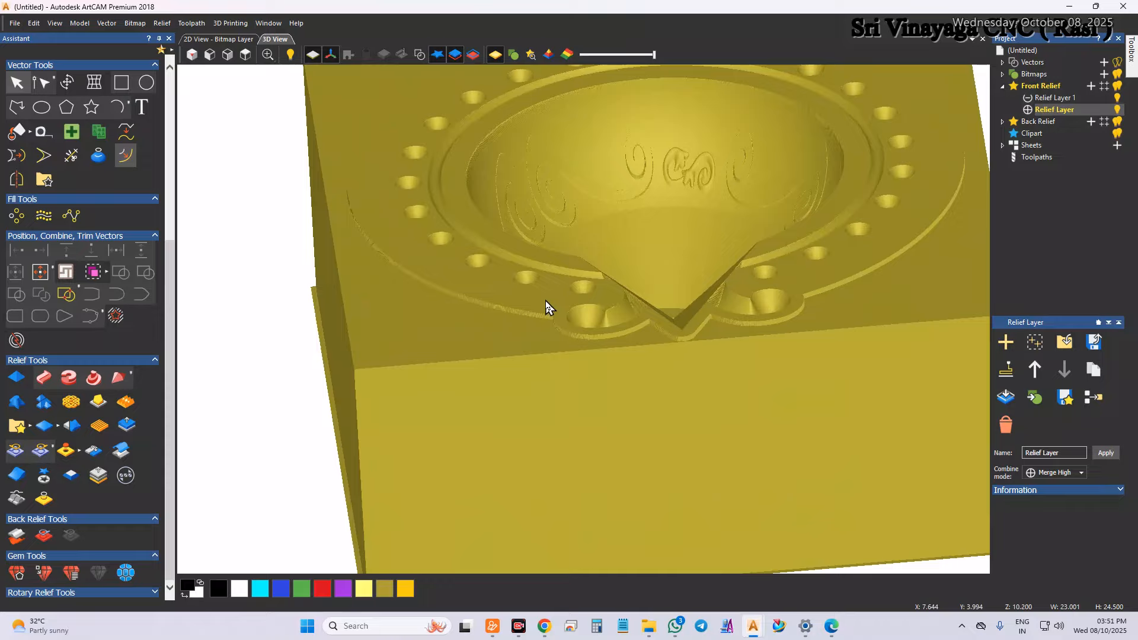
- Subtract the 0.2 mm plane inside the outer outline from Relief Layer and close the Shape Editor
double_click(809, 297)
click(99, 481)
scroll(526, 261, down, 3)
drag(522, 231, 648, 302)
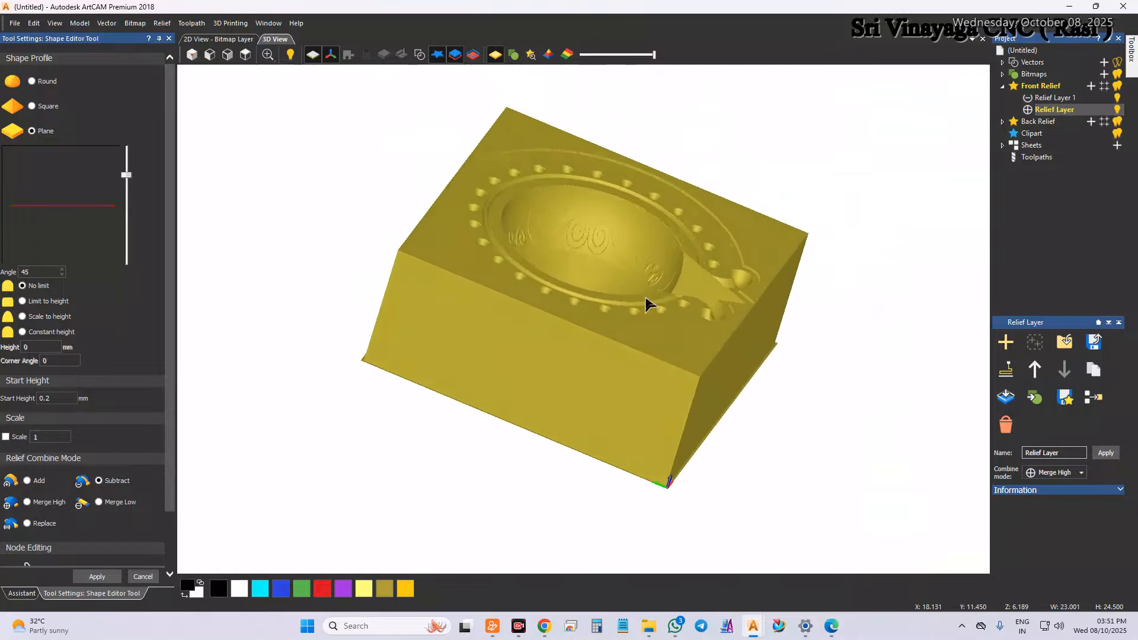
scroll(648, 302, up, 4)
click(143, 577)
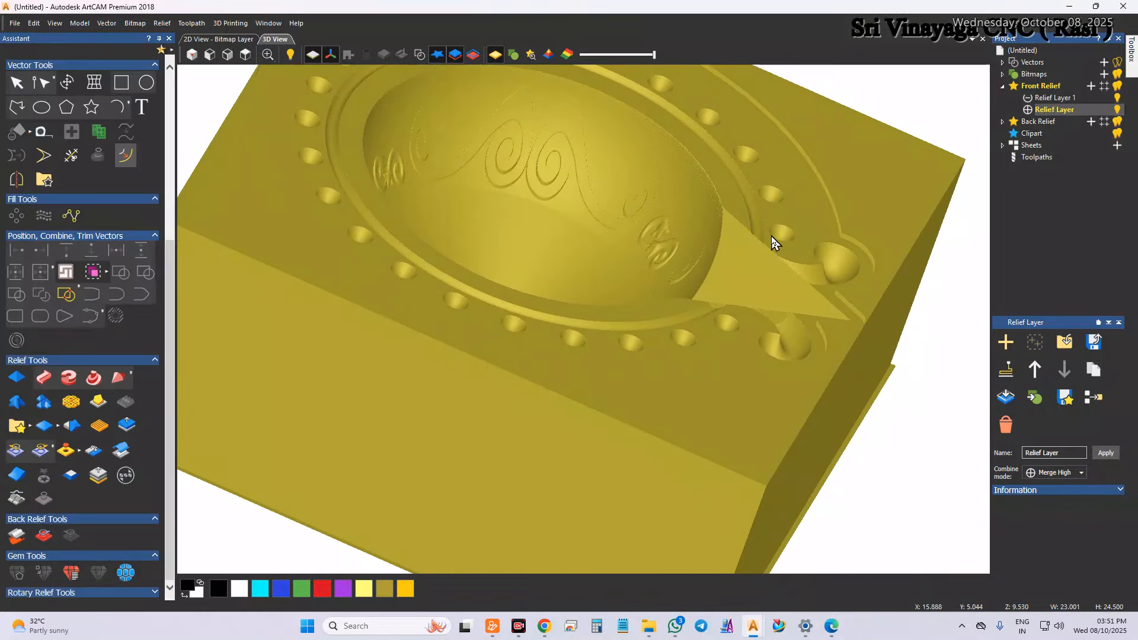
- Examine the finished die block in perspective and in plan view with the vectors hidden
scroll(630, 254, down, 3)
drag(630, 255, 522, 300)
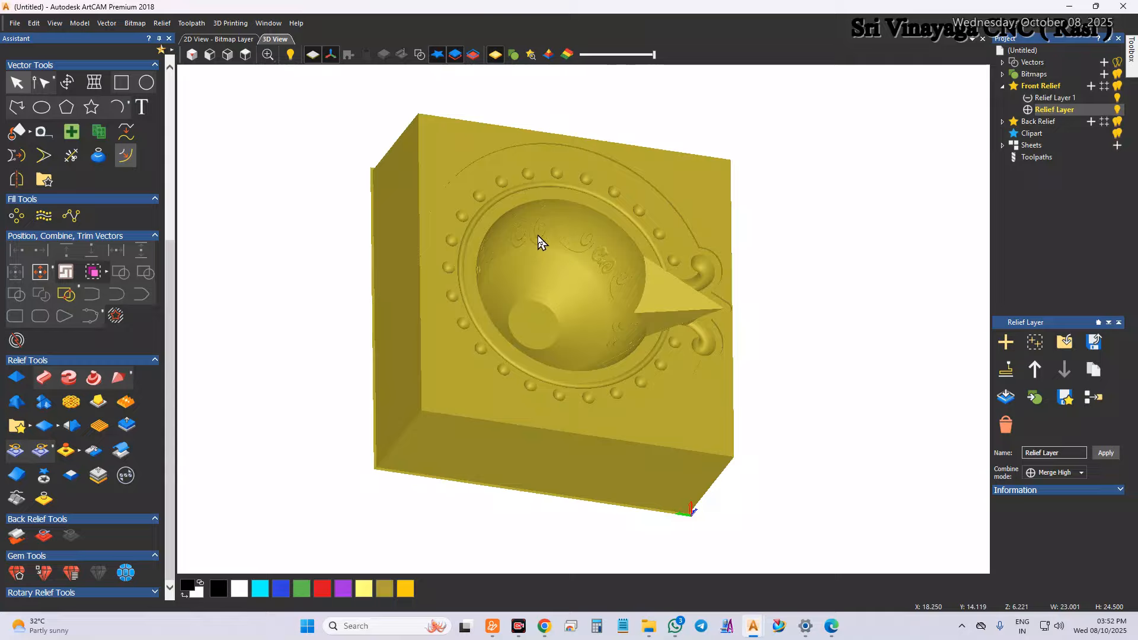
click(244, 54)
click(420, 55)
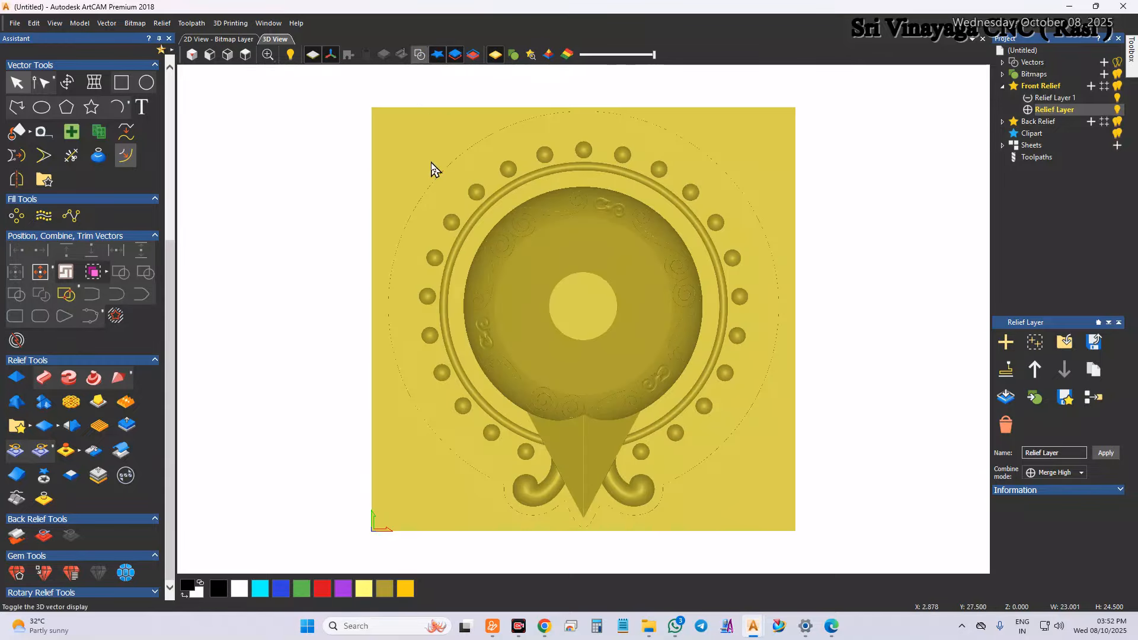
- Select Relief Layer 1, show it alone with the vectors hidden, and examine the raised lamp
click(892, 323)
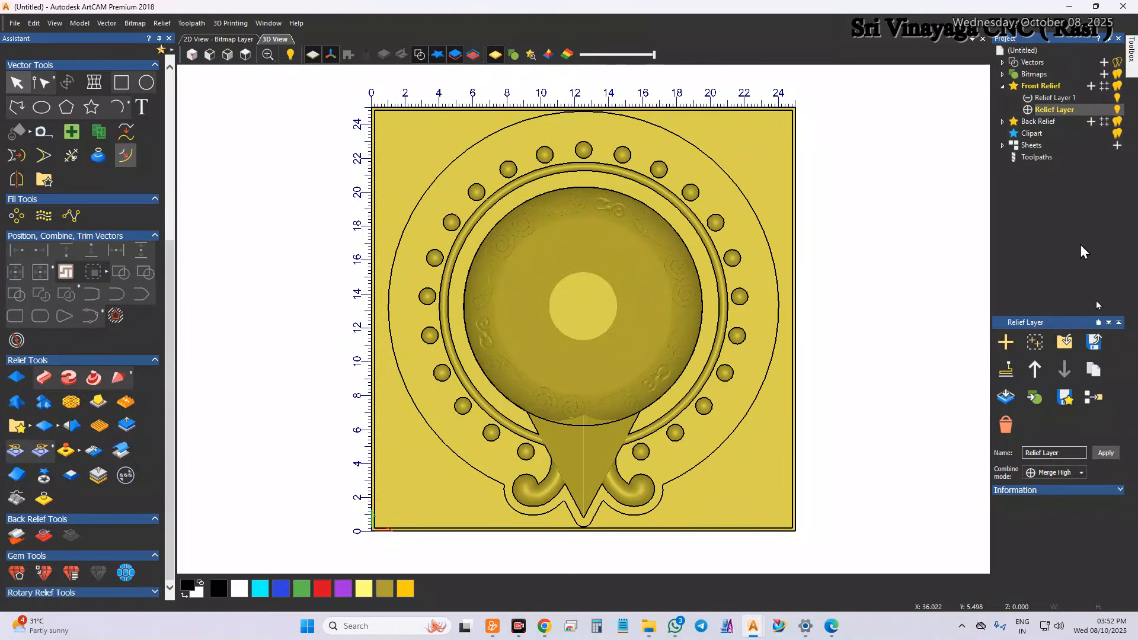
click(1054, 97)
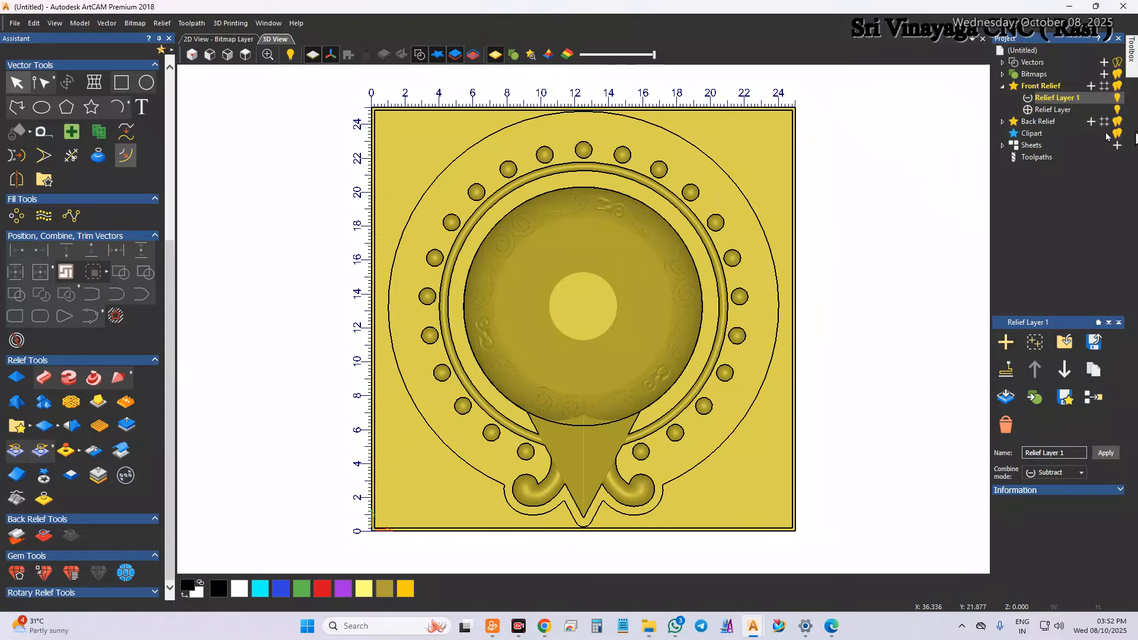
scroll(714, 280, down, 2)
drag(714, 280, 817, 160)
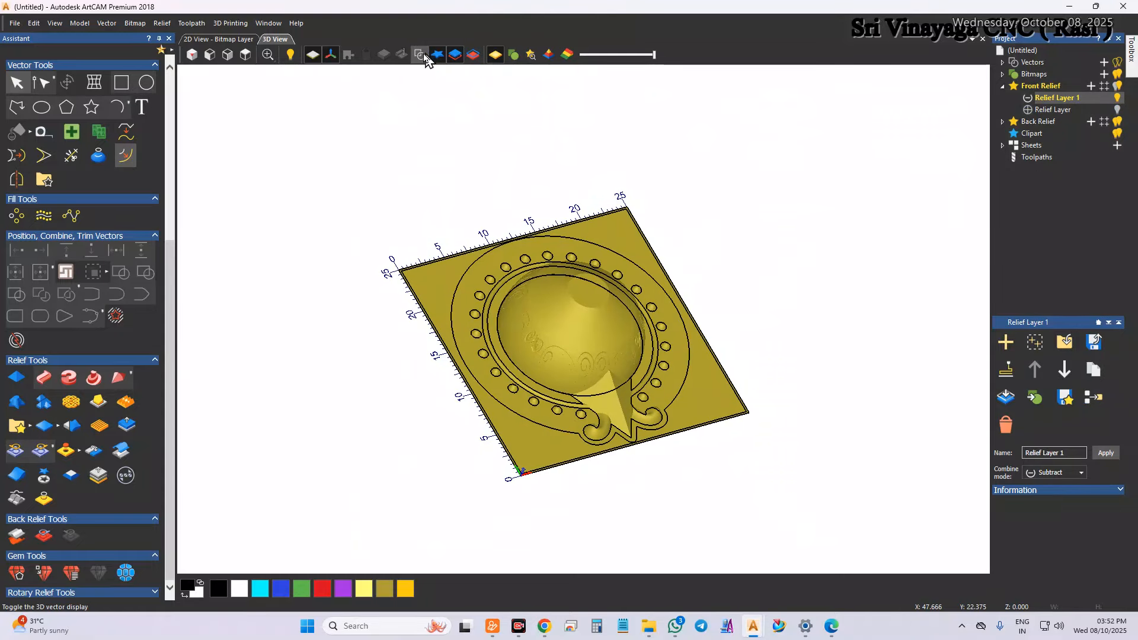
click(420, 54)
scroll(830, 304, up, 2)
drag(830, 304, 739, 246)
scroll(741, 254, up, 3)
scroll(699, 297, down, 1)
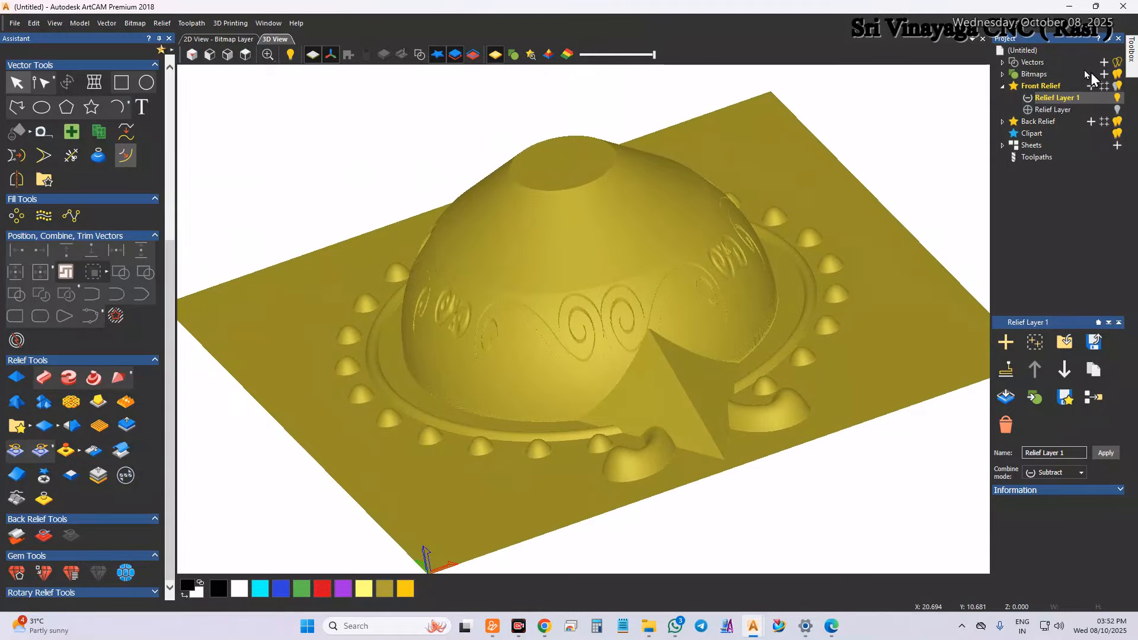
- Duplicate Relief Layer 1, hide the original and set the copy's combine mode to Merge High
click(1093, 371)
click(1117, 109)
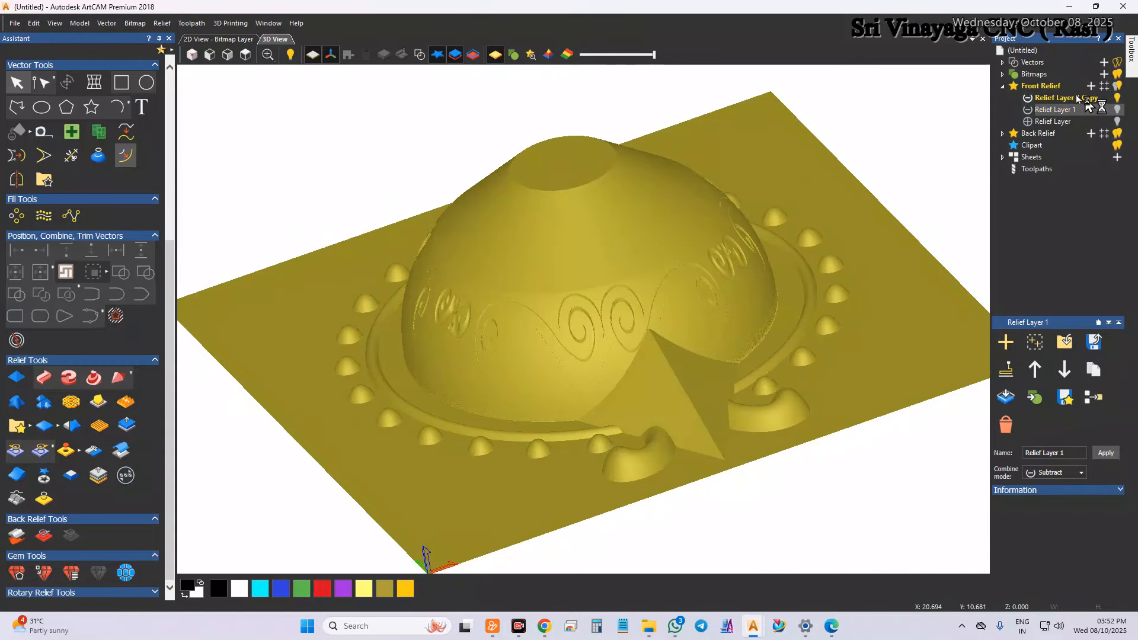
click(1054, 98)
click(1025, 99)
click(1025, 99)
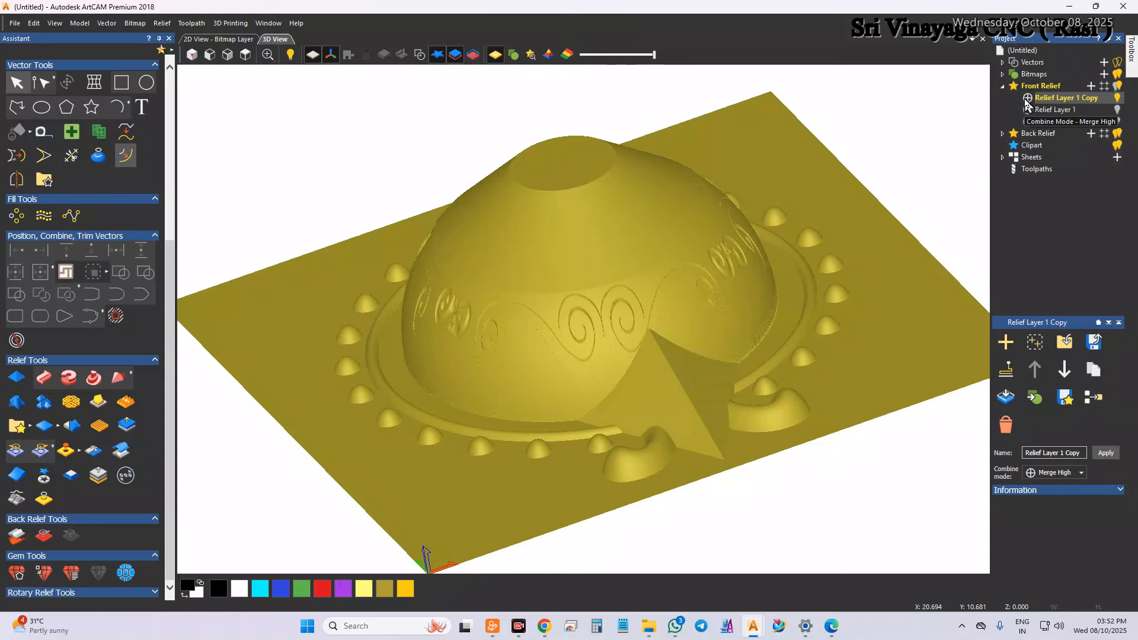
- Offset the relief of Relief Layer 1 Copy outwards by 0.2 mm and examine the enlarged lamp
scroll(678, 254, down, 3)
drag(677, 254, 725, 213)
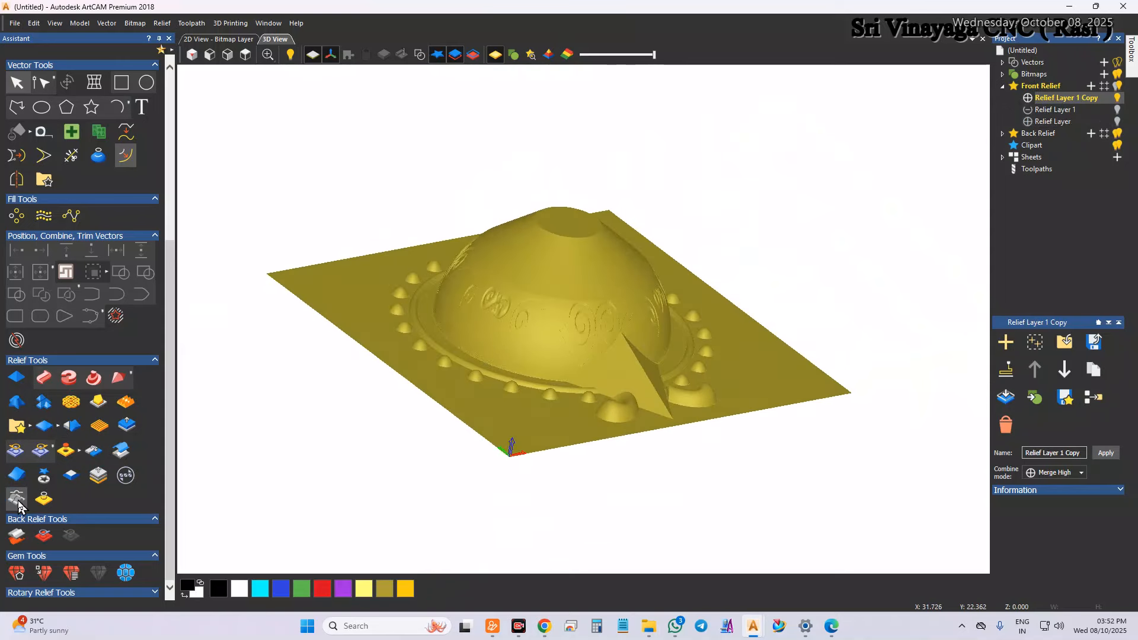
click(122, 452)
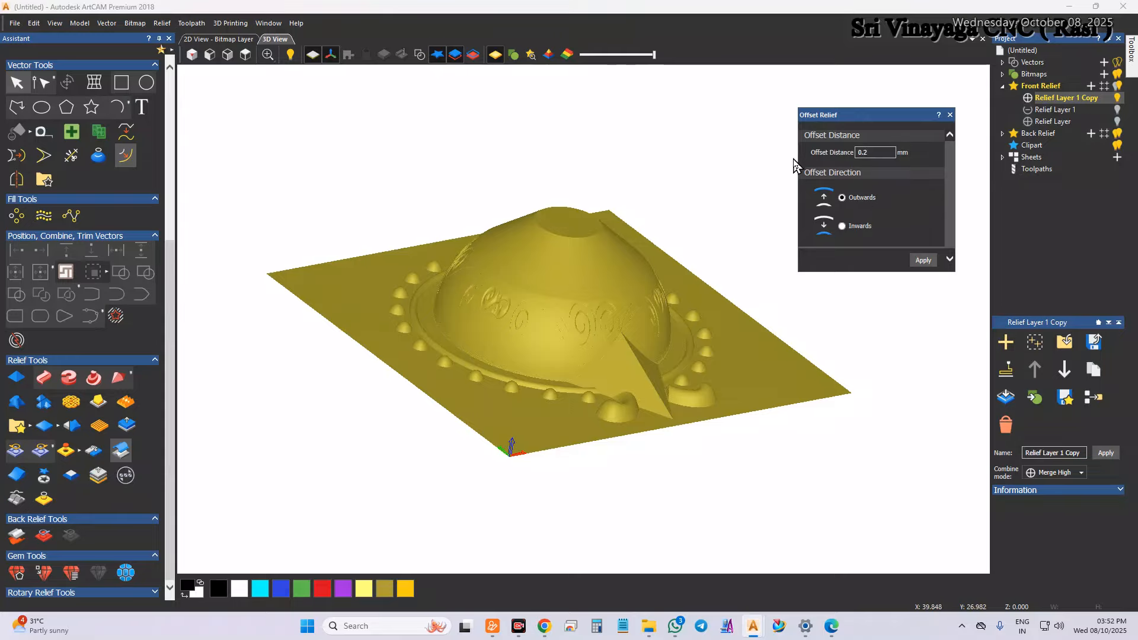
click(923, 260)
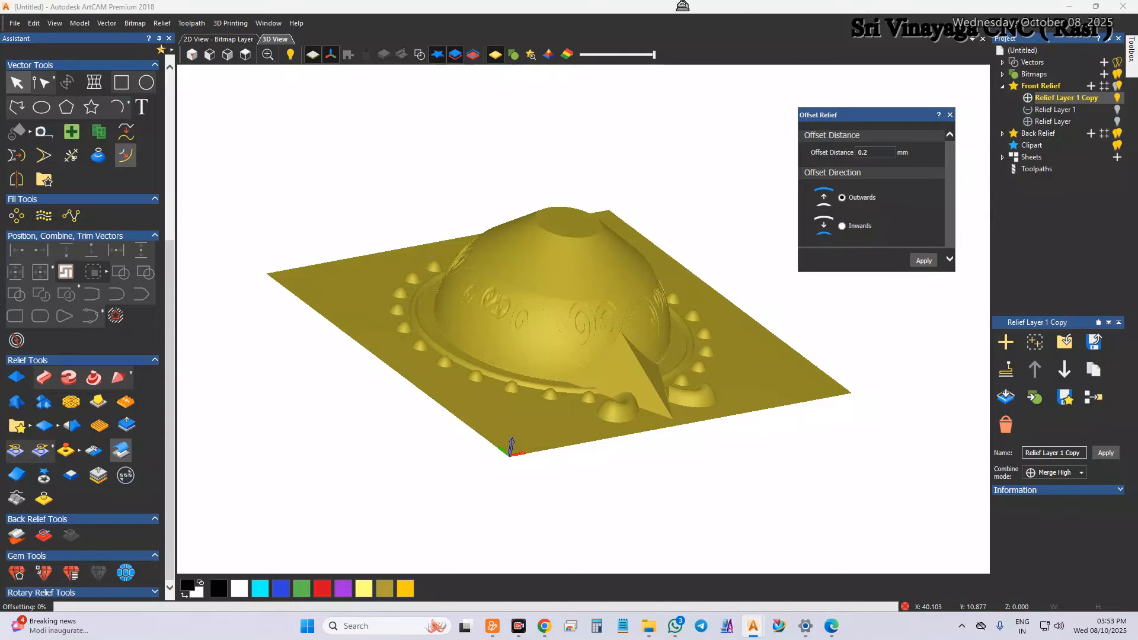
scroll(577, 335, up, 5)
drag(571, 376, 630, 142)
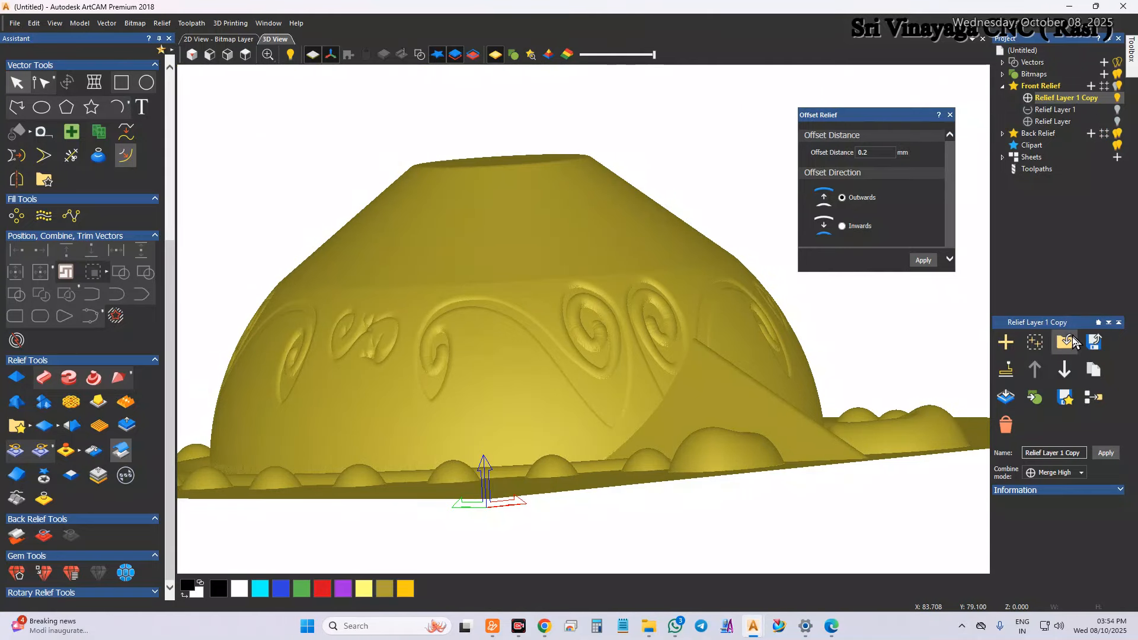
- Try the Add and Subtract combine modes on the offset Relief Layer 1 Copy
click(1028, 98)
click(1030, 101)
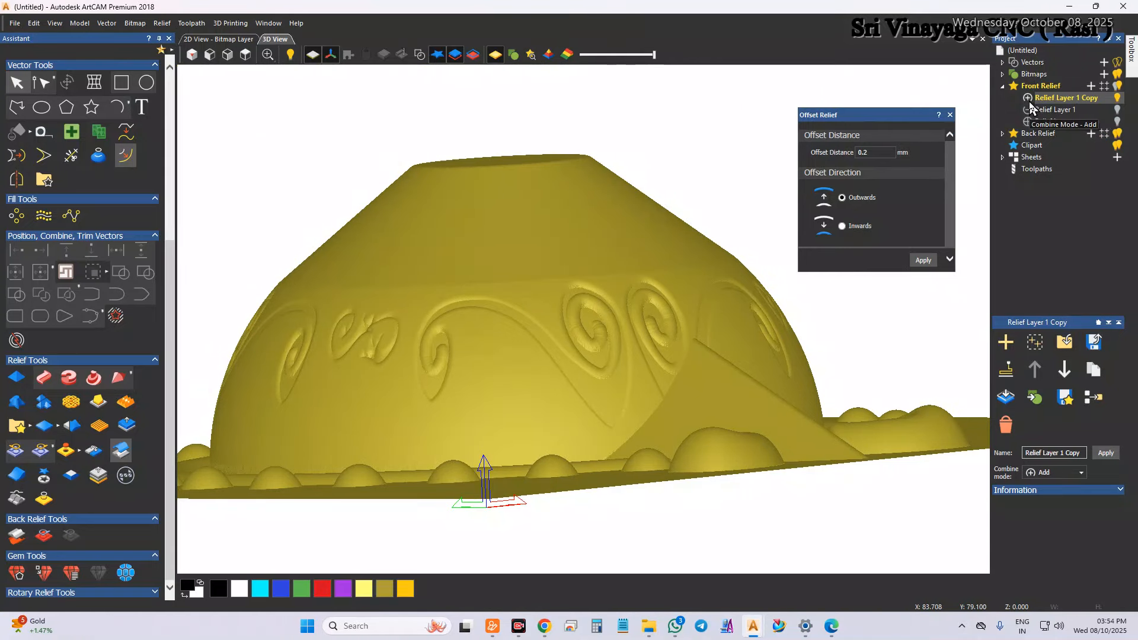
click(1030, 101)
scroll(537, 365, down, 4)
drag(538, 366, 559, 384)
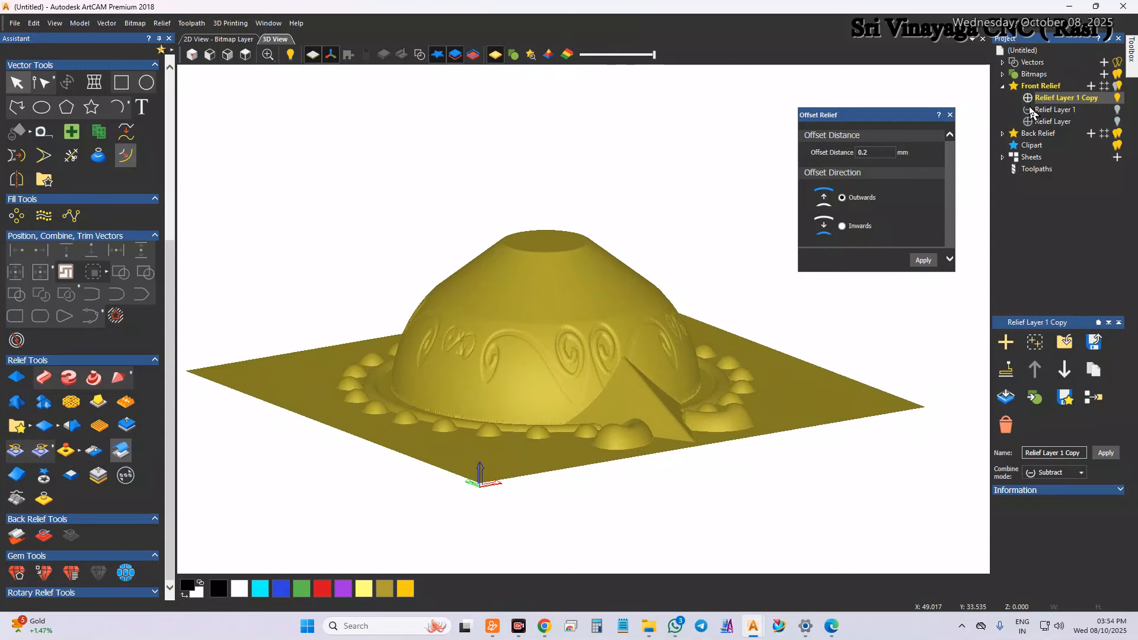
- Merge Relief Layer and Relief Layer 1 into a new layer while Relief Layer 1 Copy is hidden
click(1117, 98)
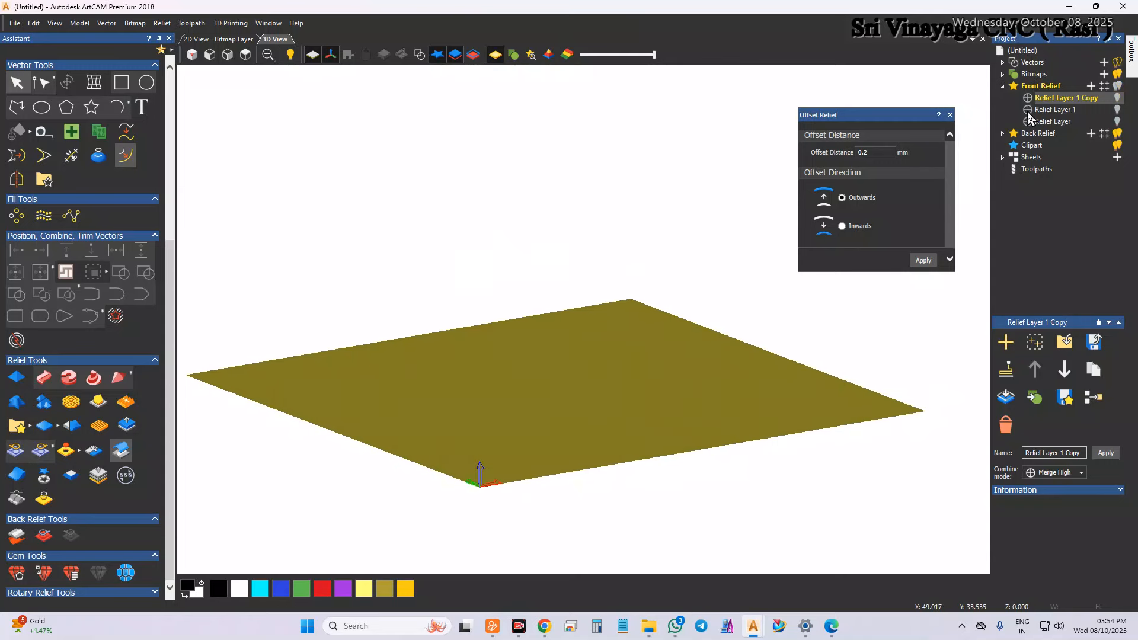
click(1118, 110)
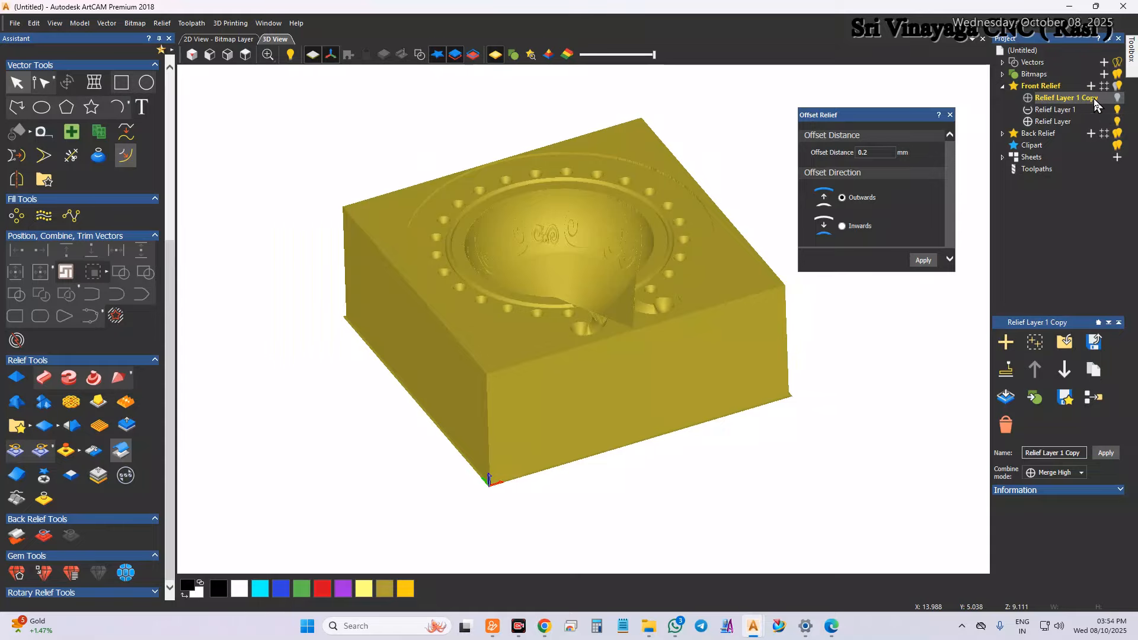
click(1073, 120)
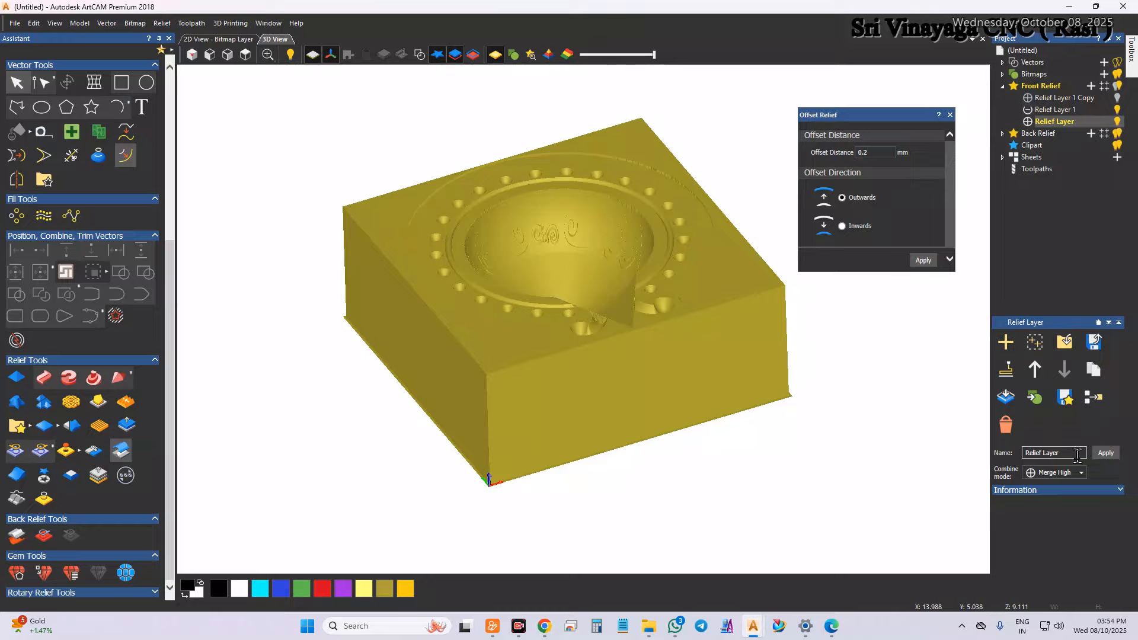
click(1094, 397)
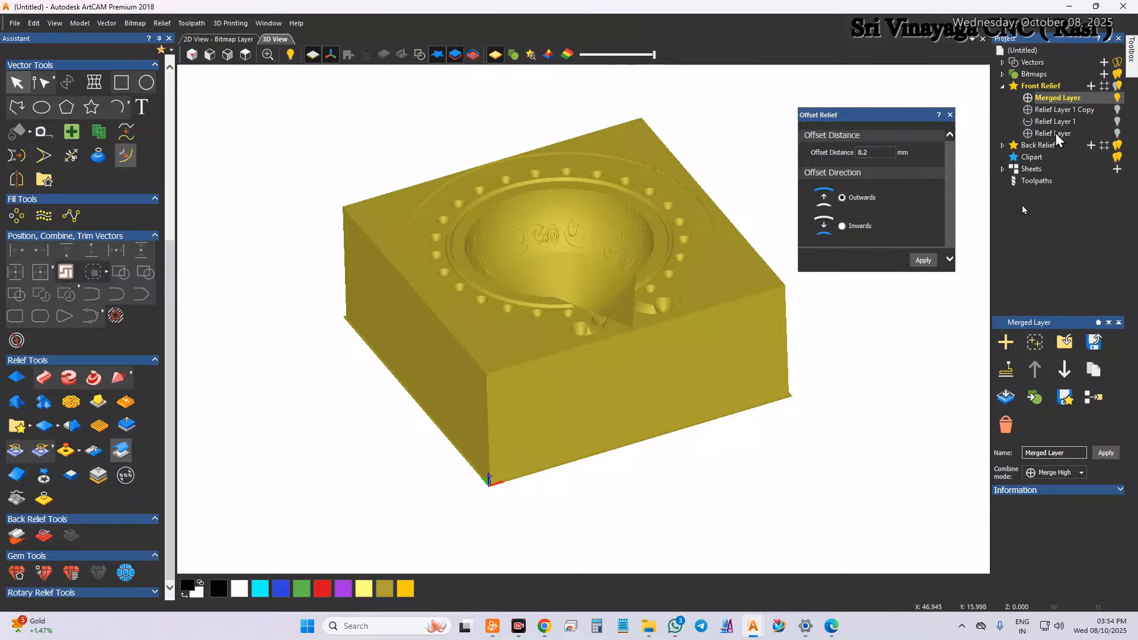
- Show the offset lamp copy and the merged die block one at a time and examine each from several angles
click(1079, 109)
click(1117, 98)
click(1117, 110)
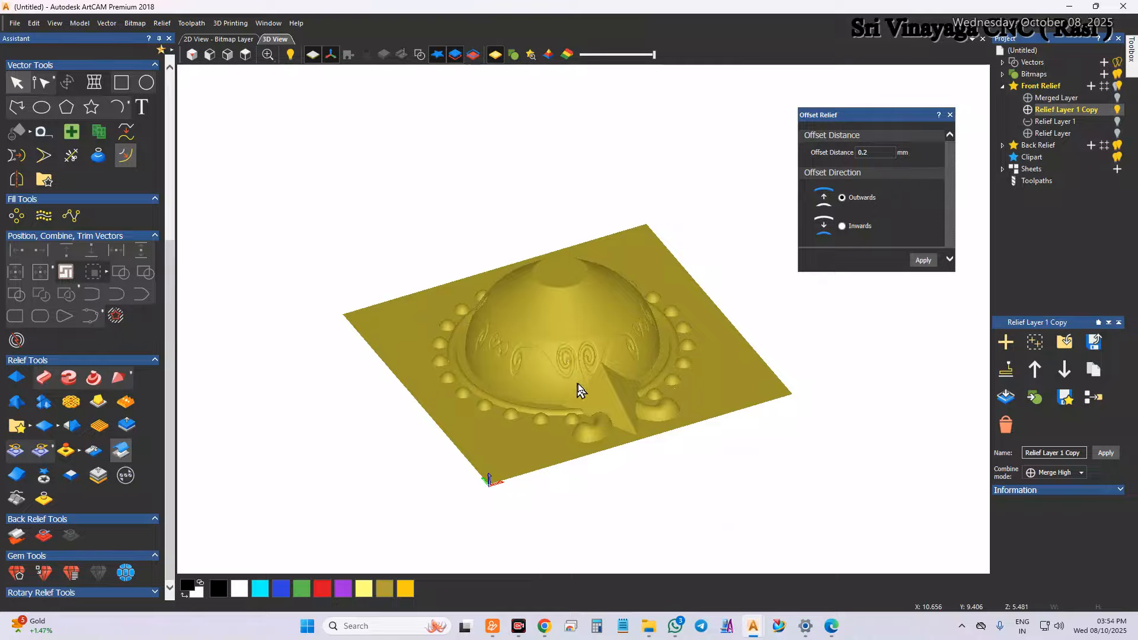
scroll(572, 375, up, 4)
drag(559, 314, 549, 261)
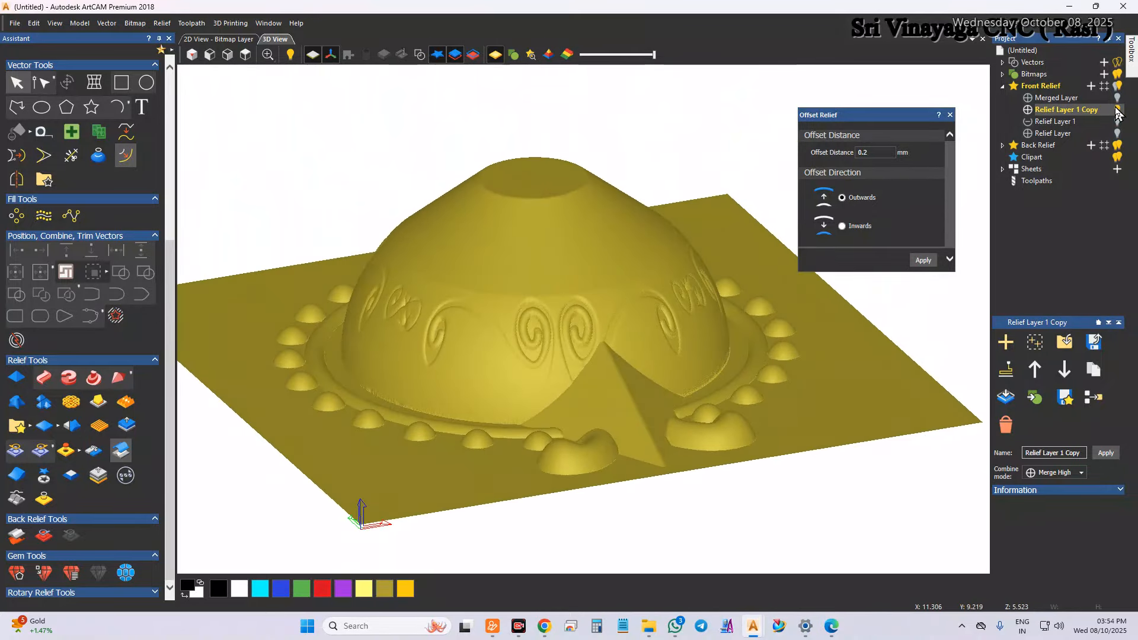
click(1117, 110)
click(1117, 99)
scroll(595, 173, down, 4)
scroll(533, 308, up, 5)
drag(496, 362, 510, 424)
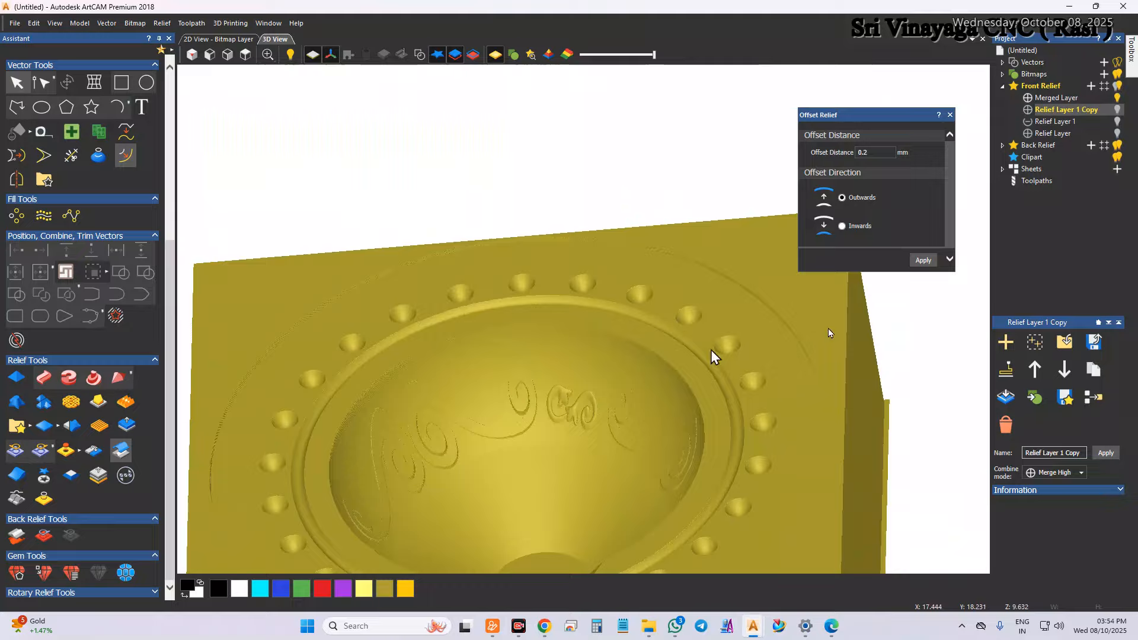
scroll(637, 293, down, 3)
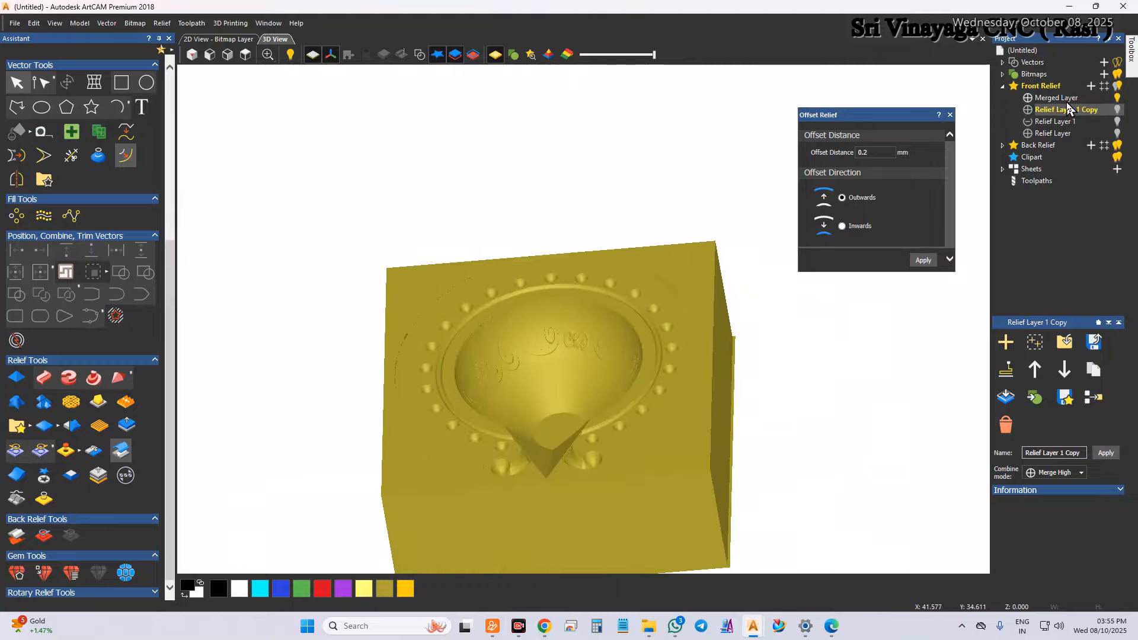
drag(557, 315, 756, 265)
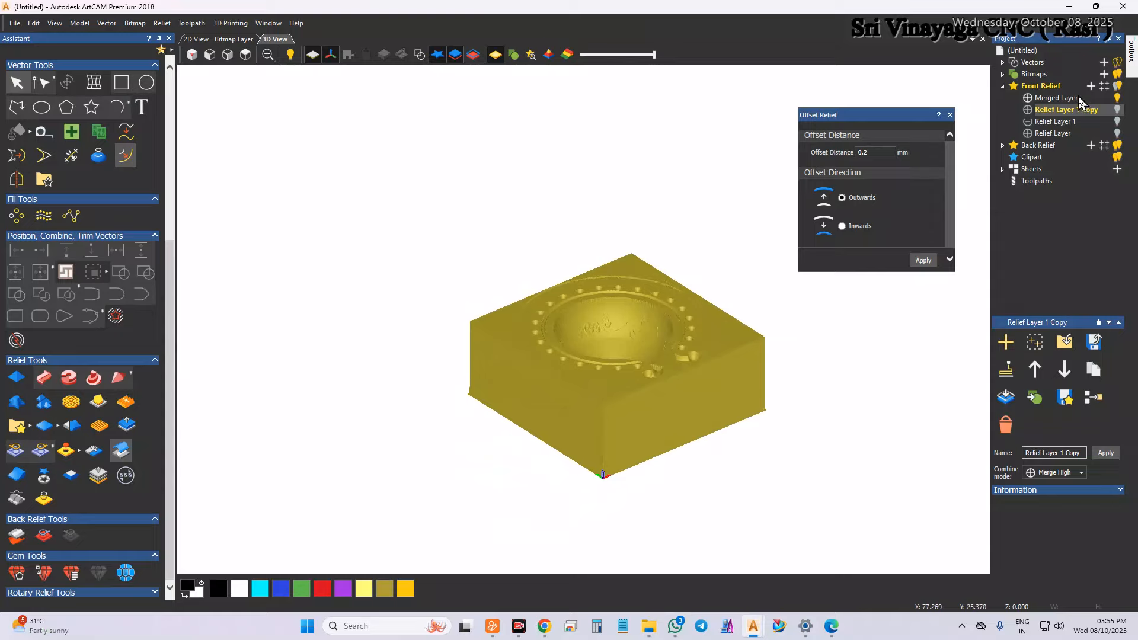
- Hide the merged layer and show only Relief Layer 1 Copy in plan view with the vectors visible
click(1060, 98)
click(1037, 181)
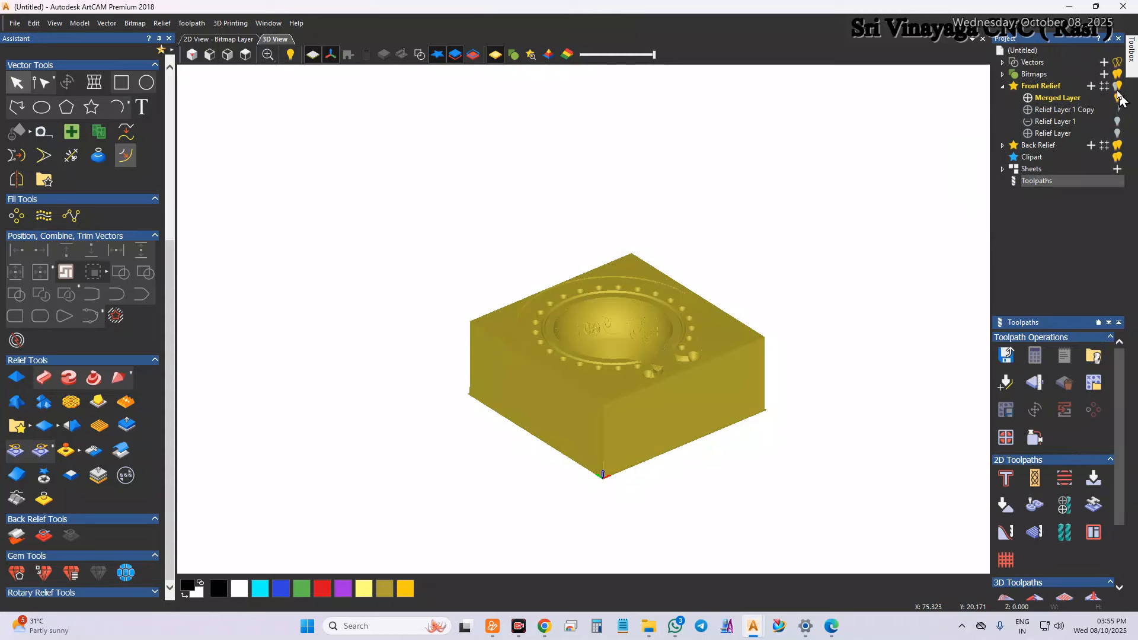
click(1056, 97)
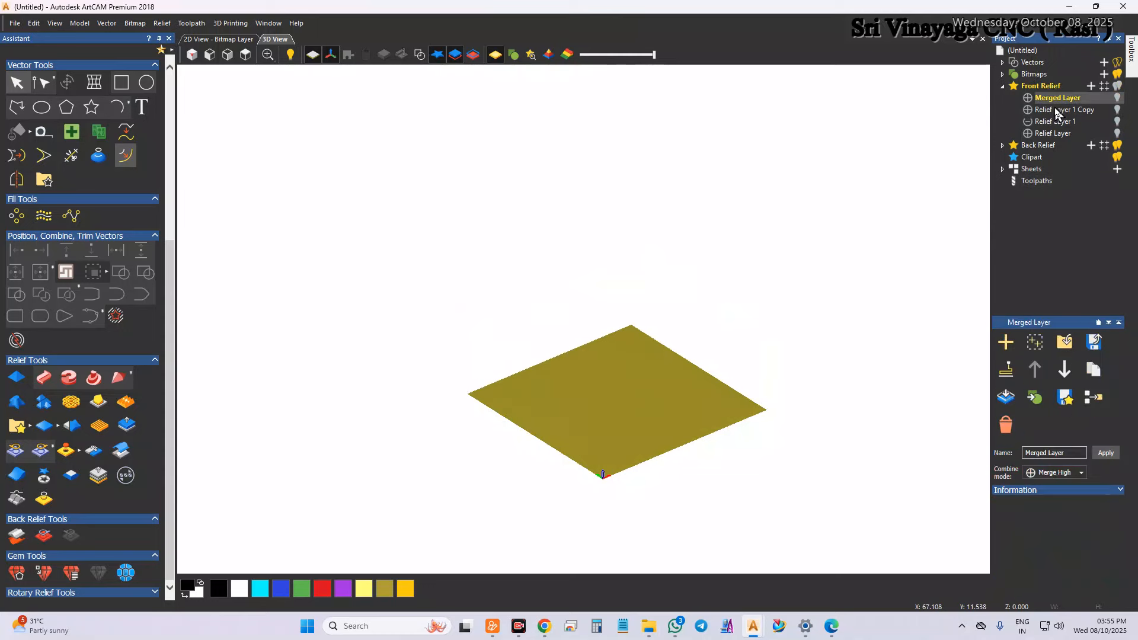
click(1065, 109)
drag(600, 373, 661, 437)
scroll(661, 438, up, 4)
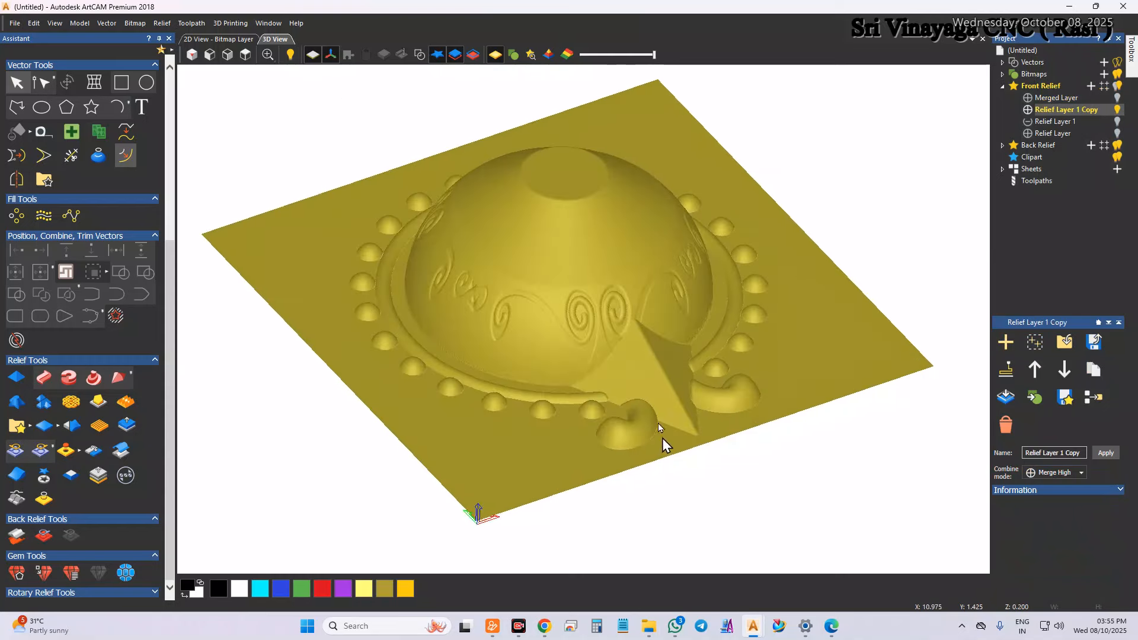
click(419, 55)
click(246, 55)
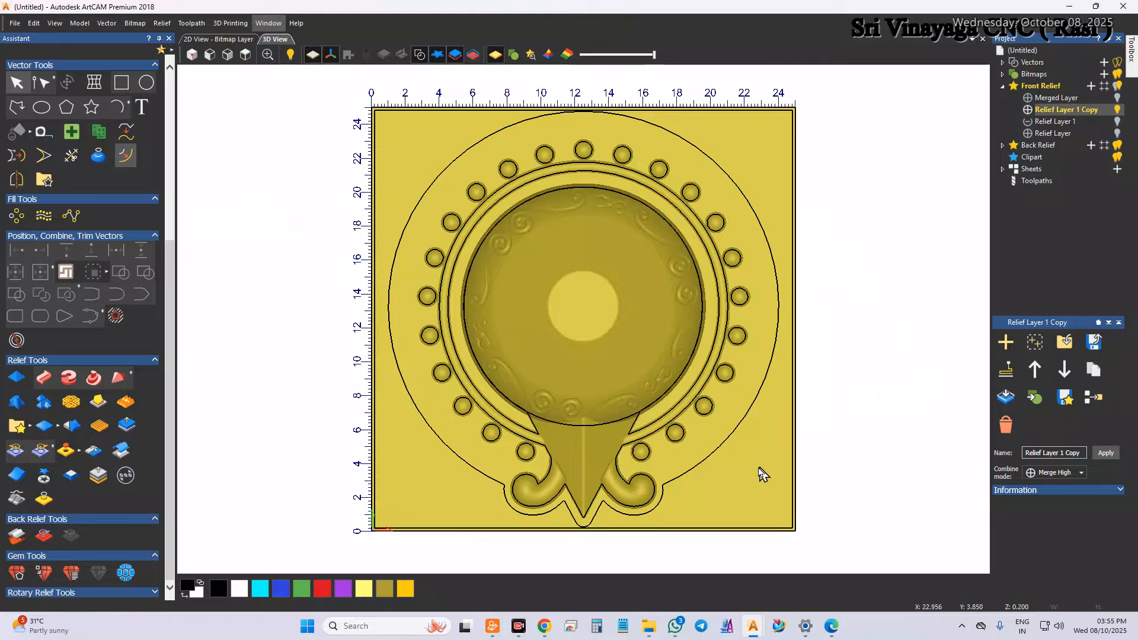
- Set the Shape Editor to add a flat plane with a 0.3 mm start height on Relief Layer 1 Copy
drag(752, 381, 484, 493)
double_click(538, 433)
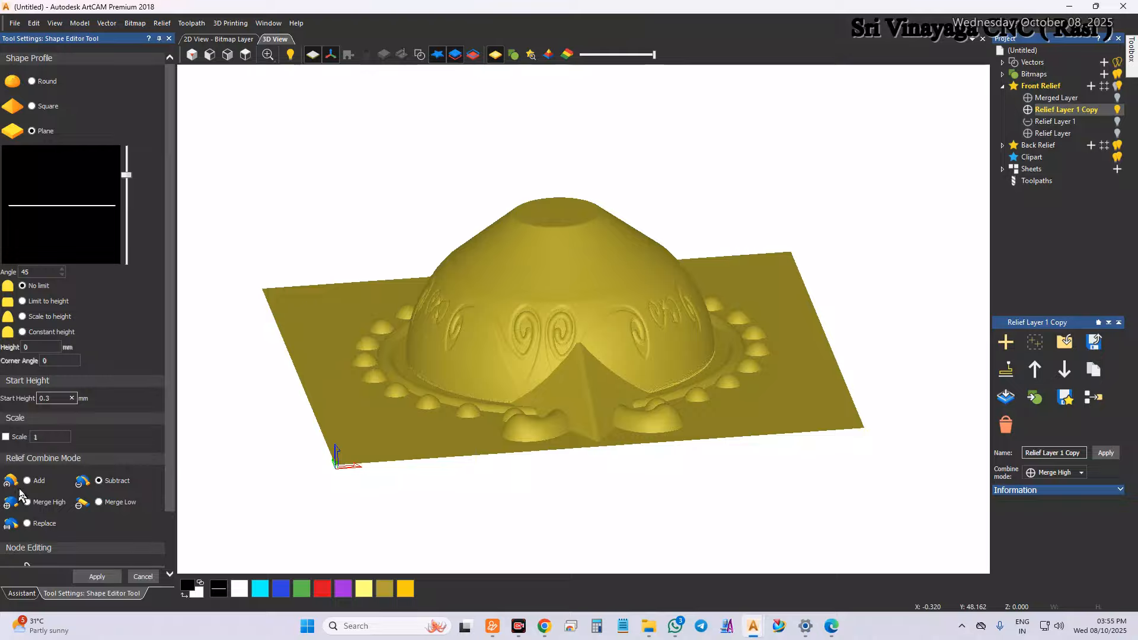
click(419, 54)
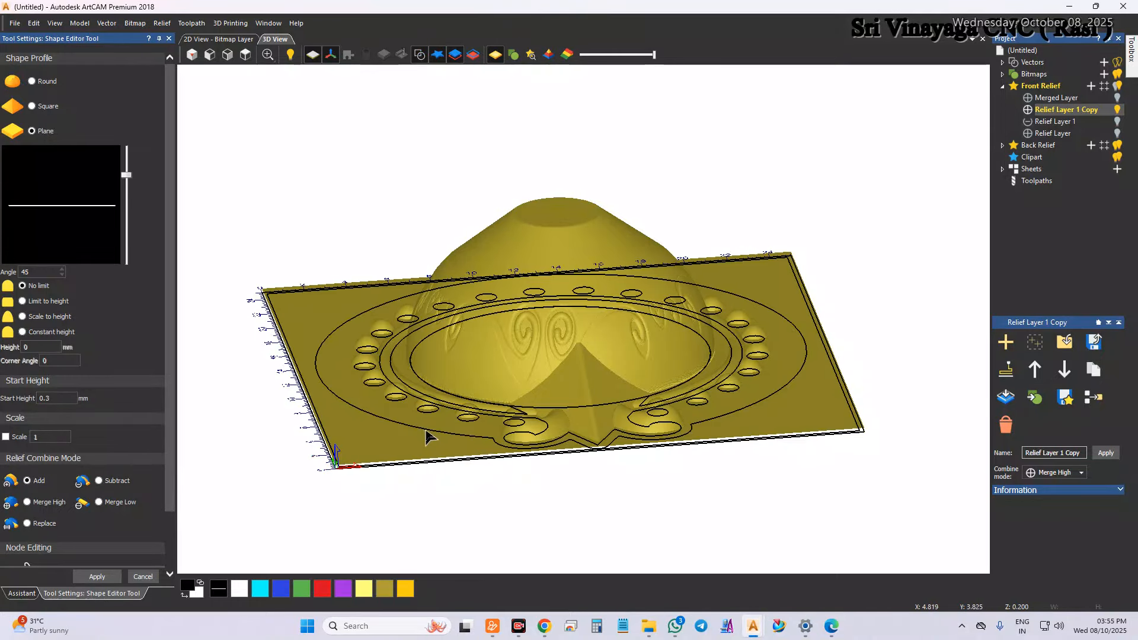
click(420, 55)
drag(571, 362, 457, 376)
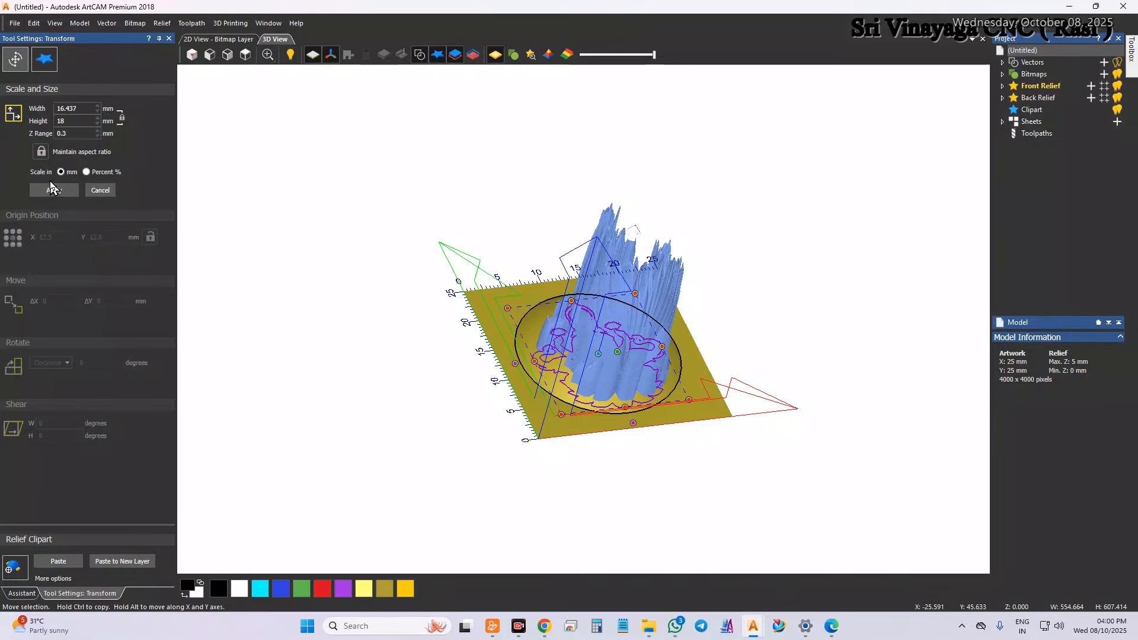
- Scale the deity relief clipart to 16.437 mm wide, 18 mm high and a 0.3 mm Z range
click(51, 187)
scroll(622, 349, up, 6)
scroll(599, 340, down, 3)
middle_drag(599, 340, 652, 348)
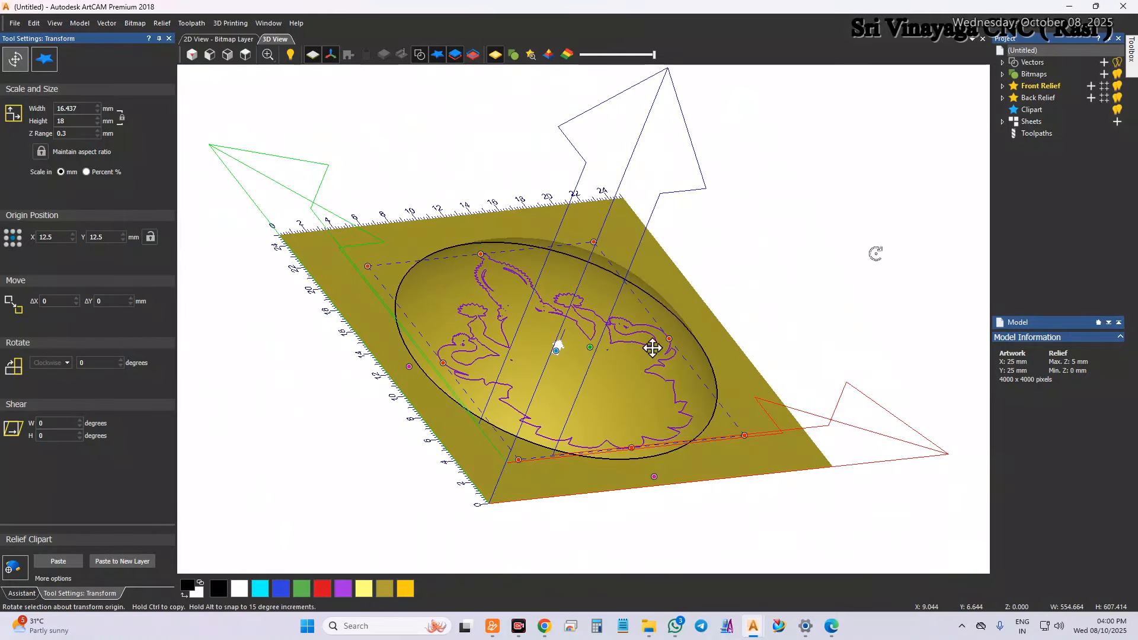
- Expand the front relief and set the combine mode of the dome's Relief Layer to Merge High
click(1001, 87)
click(1041, 89)
click(1034, 98)
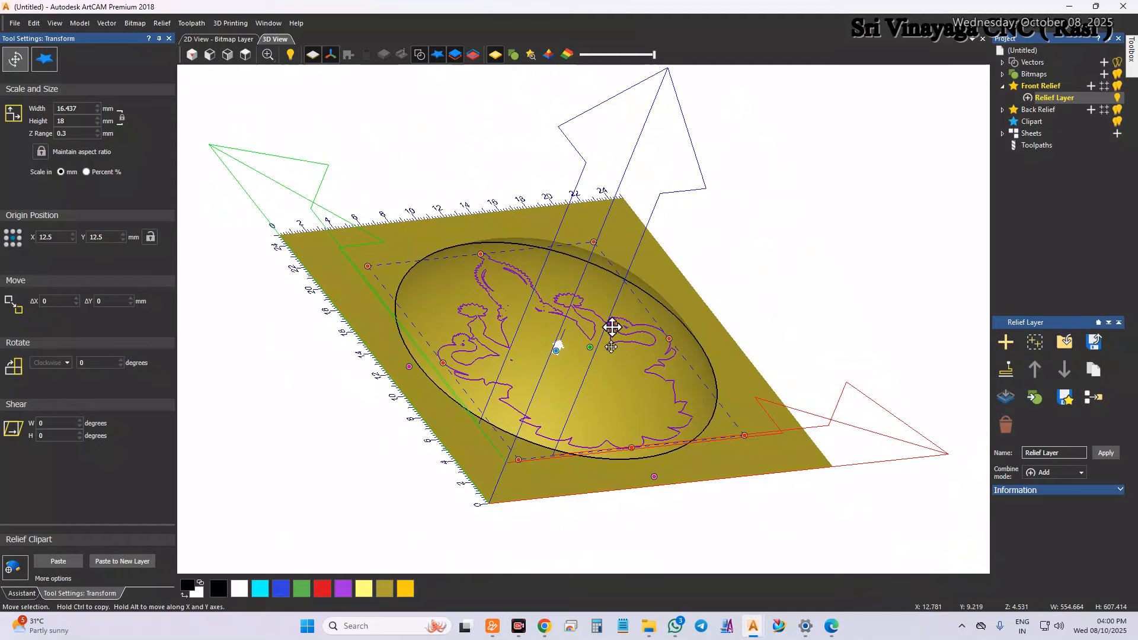
click(1029, 102)
- Paste the scaled deity clipart onto a new relief layer and examine it on the dome with the vectors hidden
click(1091, 88)
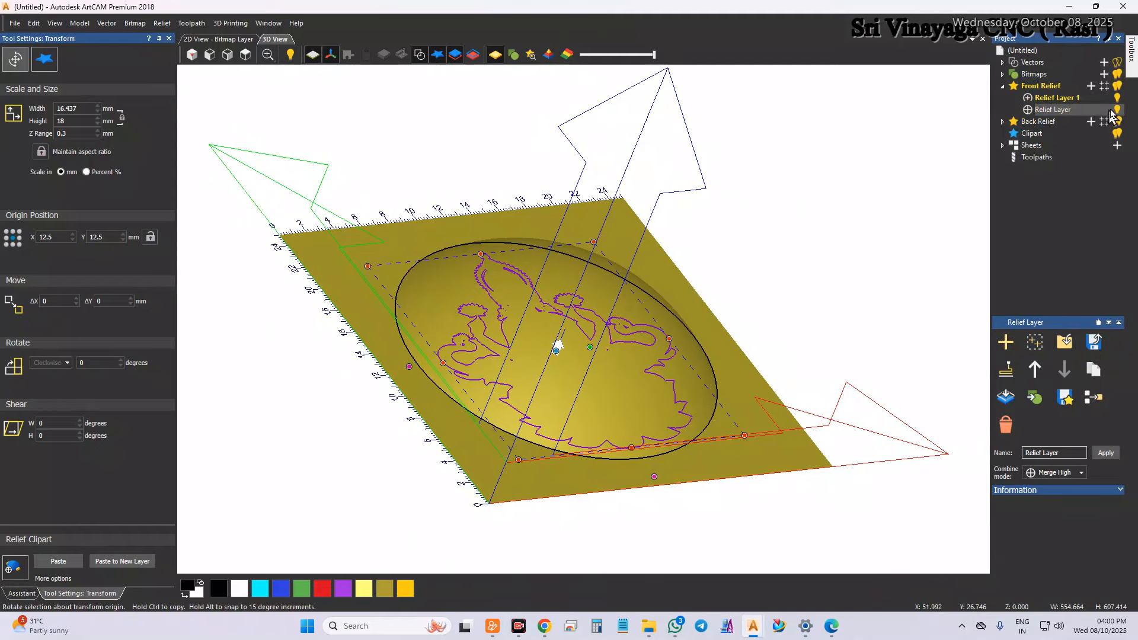
click(1060, 98)
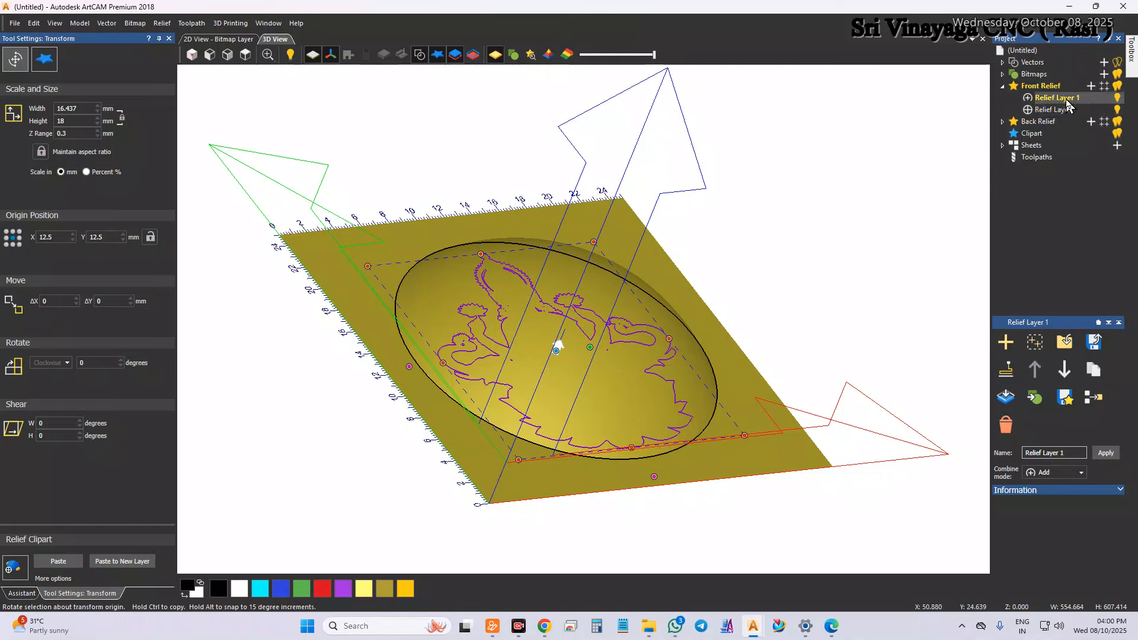
click(68, 563)
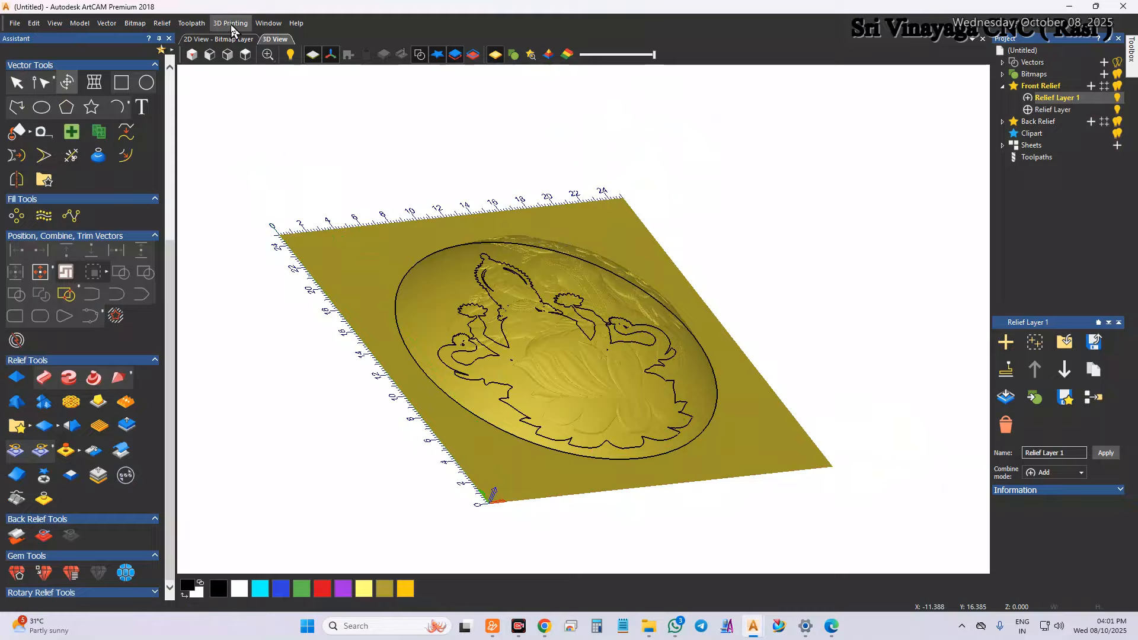
click(419, 55)
scroll(676, 332, up, 3)
drag(677, 304, 1081, 151)
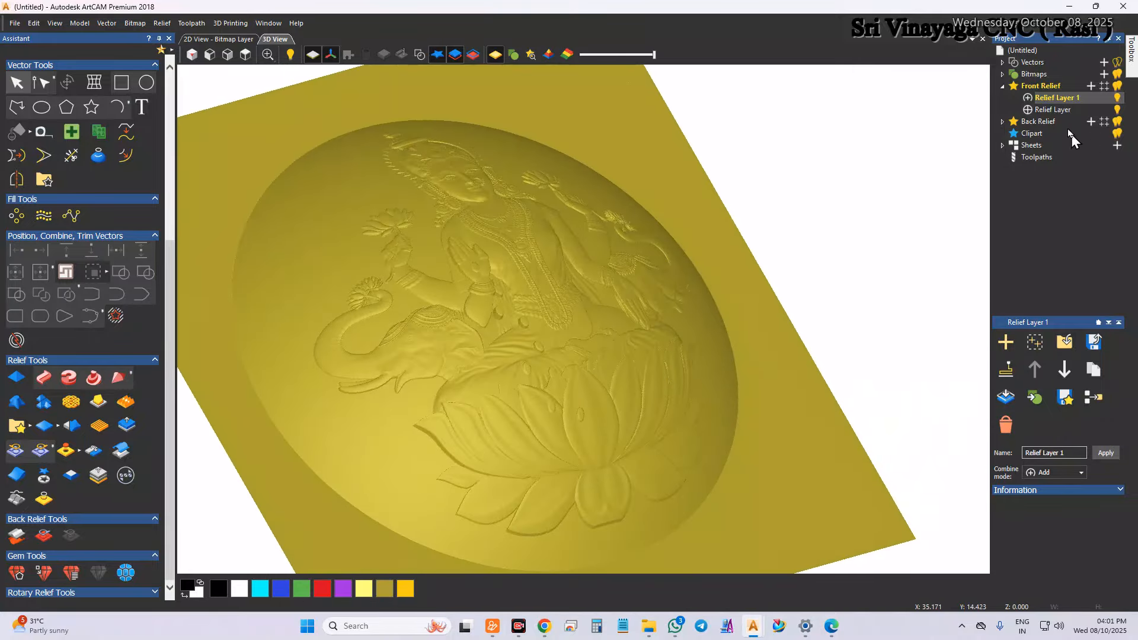
- Hide the dome layer and examine the deity relief on its own
click(1053, 110)
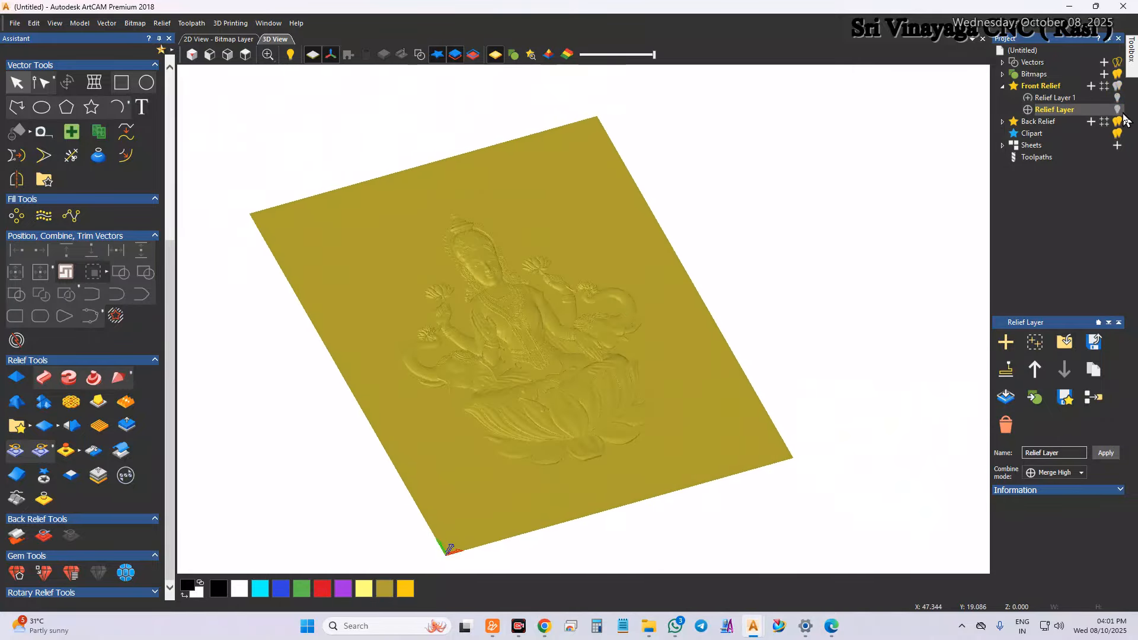
click(1118, 109)
click(1119, 110)
click(1083, 99)
scroll(588, 346, up, 5)
scroll(588, 346, down, 3)
drag(588, 346, 516, 326)
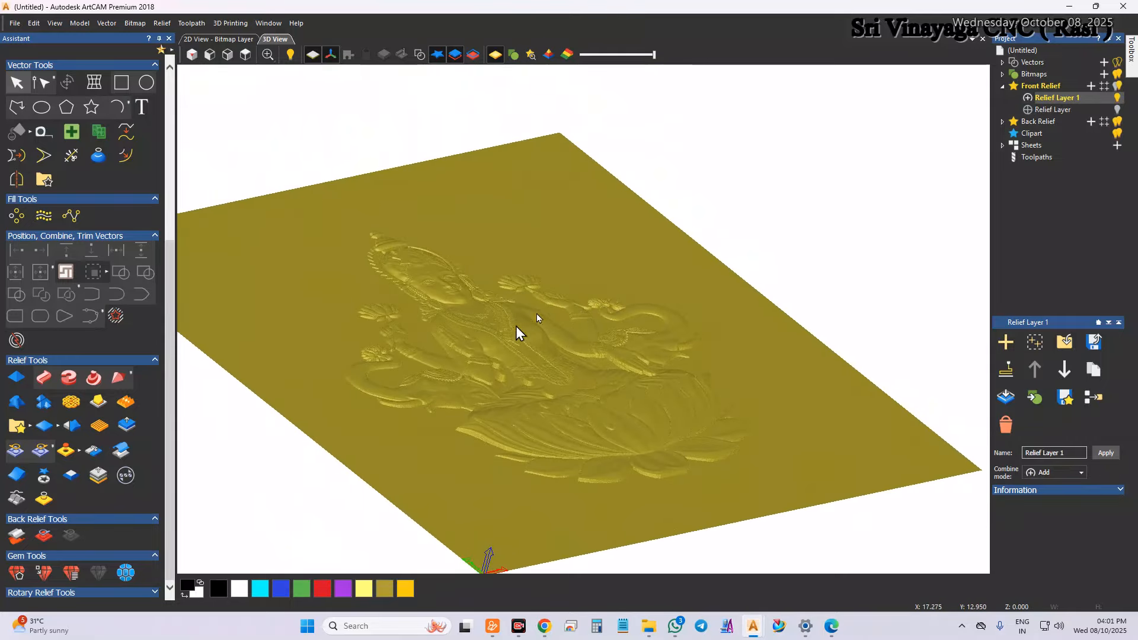
- Show the dome layer again and examine the deity relief on the curved surface up close
click(1089, 110)
click(1118, 110)
drag(610, 269, 567, 287)
scroll(567, 287, up, 5)
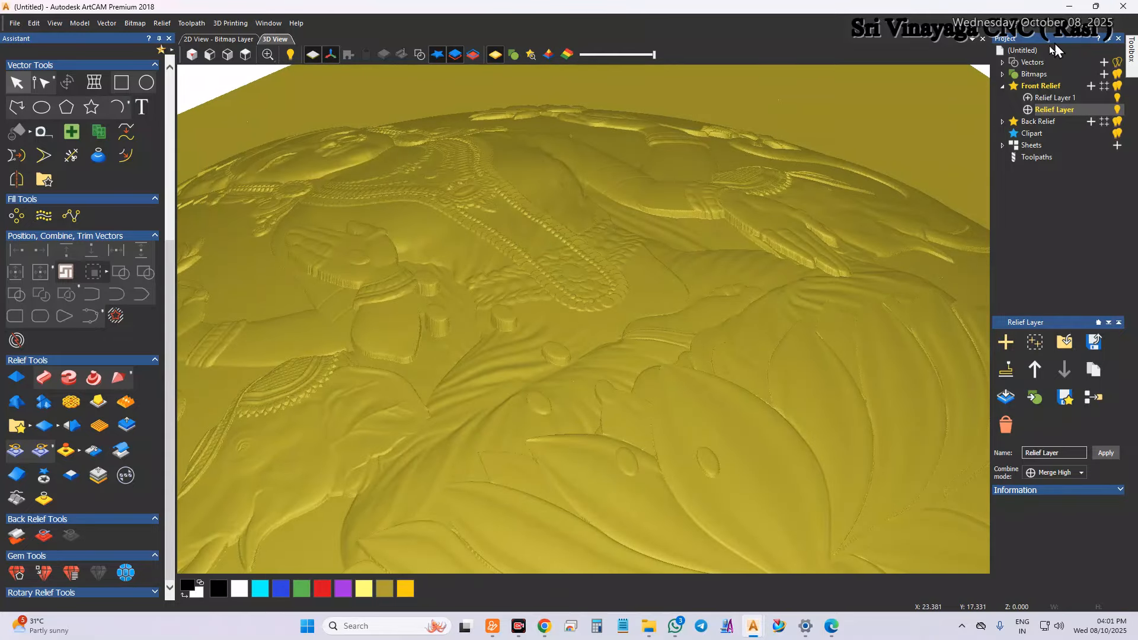
click(1065, 98)
scroll(625, 223, down, 3)
drag(625, 223, 602, 308)
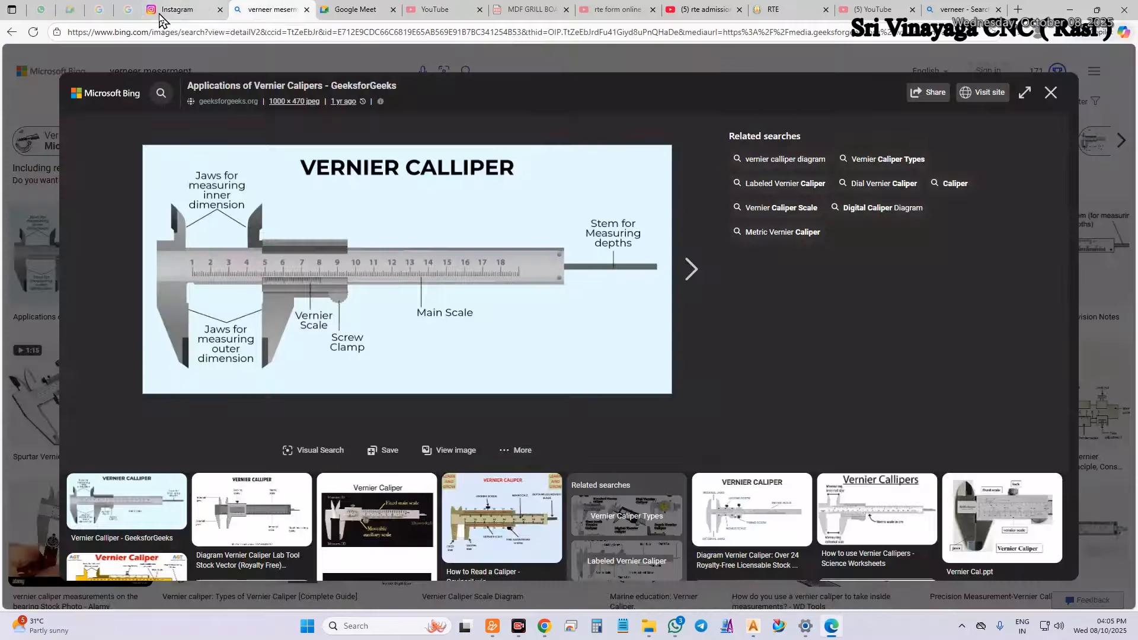